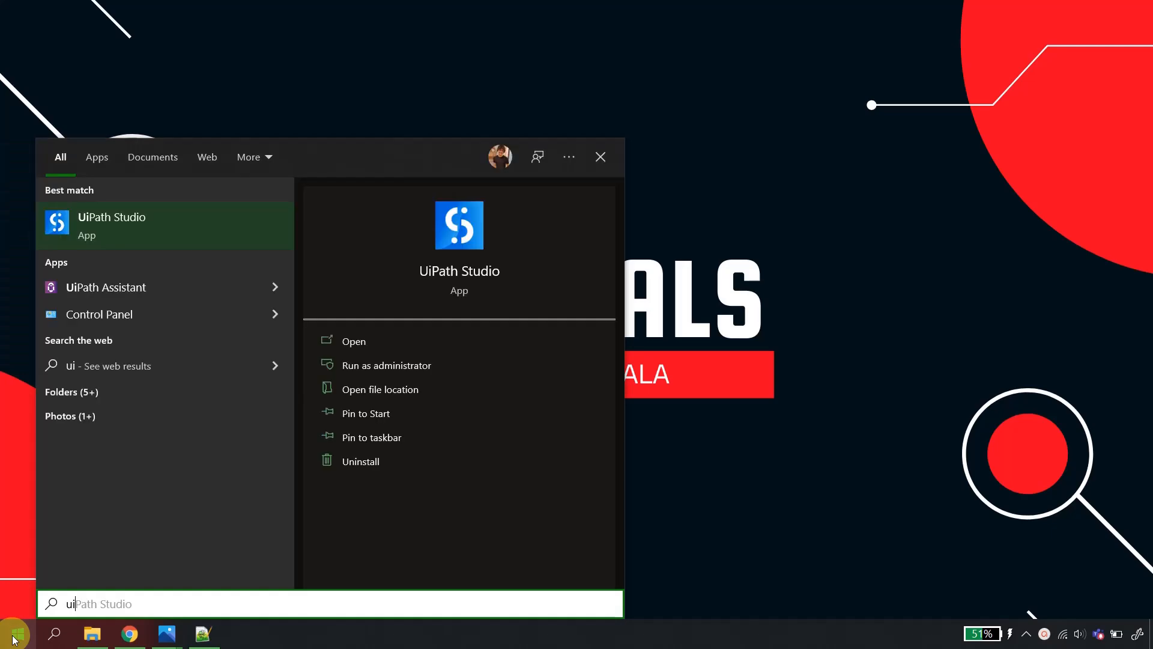
- Launch UiPath Assistant and open its Marketplace
key(Return)
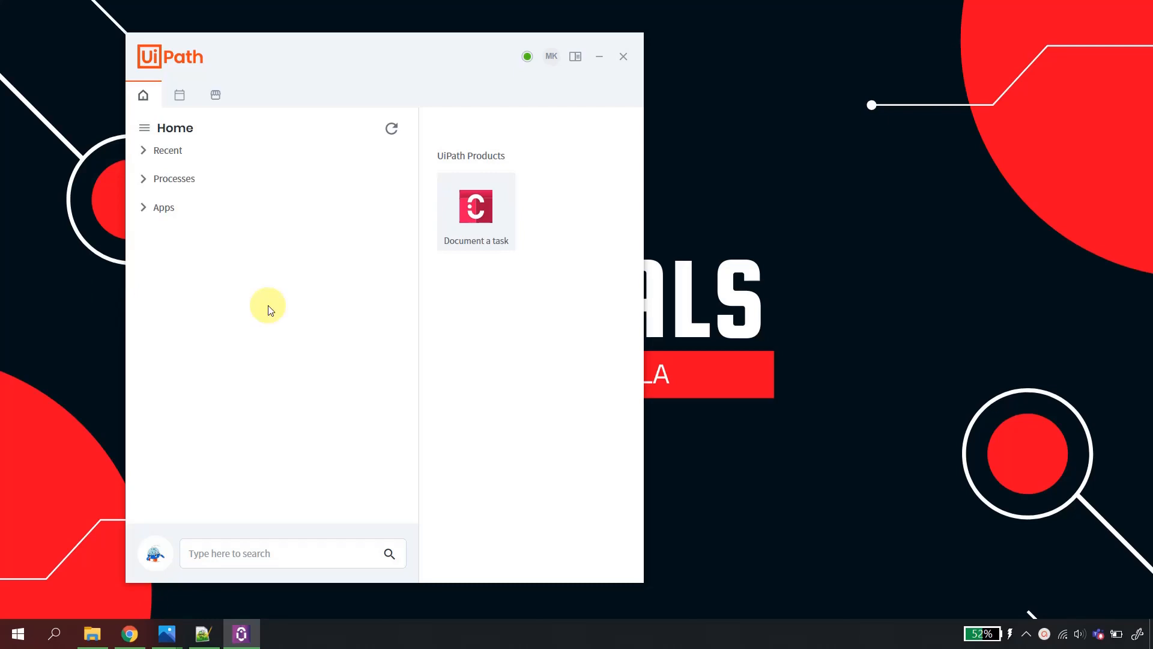
click(216, 103)
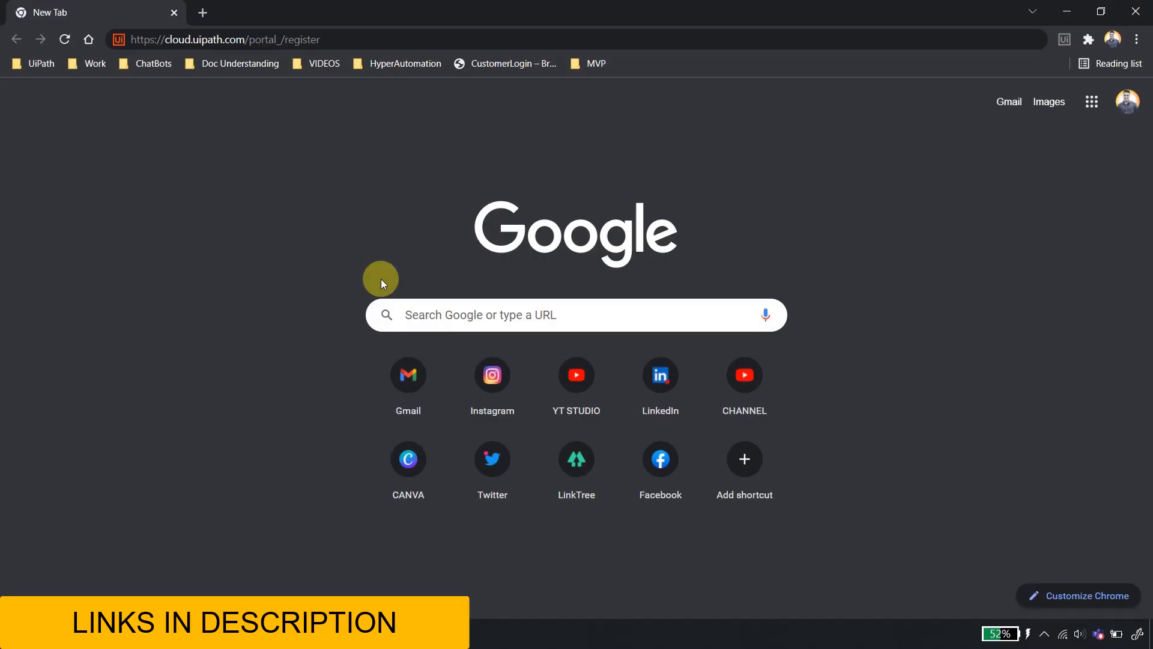
- Go to cloud.uipath.com/portal_/register, continue with the existing Google account, and enter the existing Automation Cloud organization
click(331, 39)
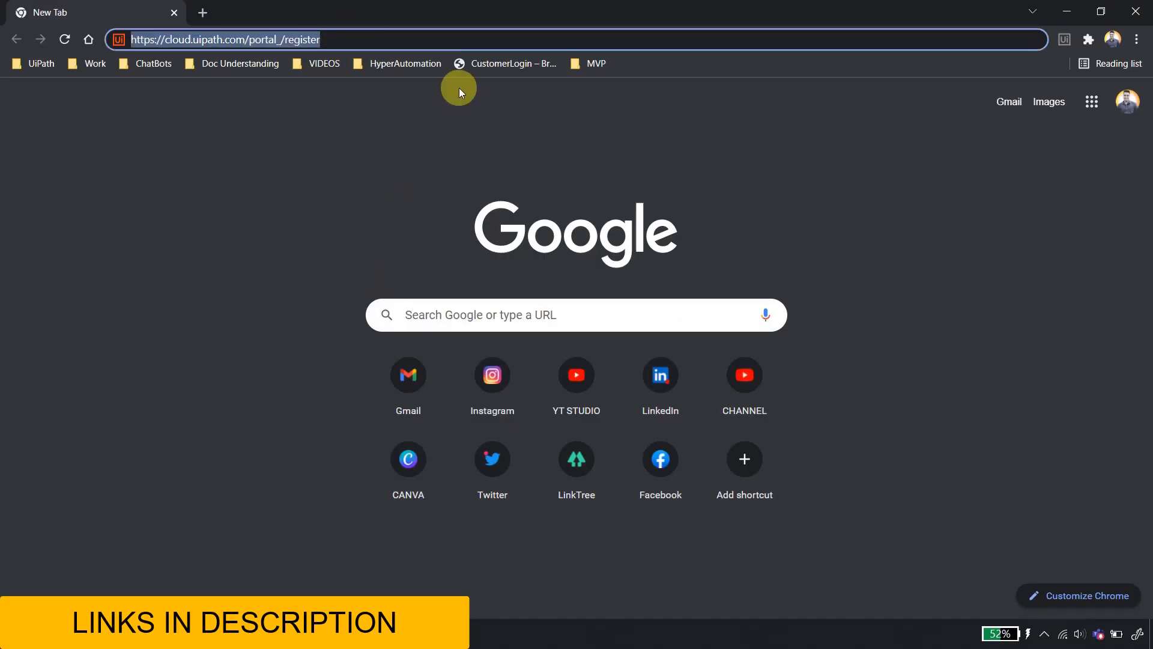
key(Return)
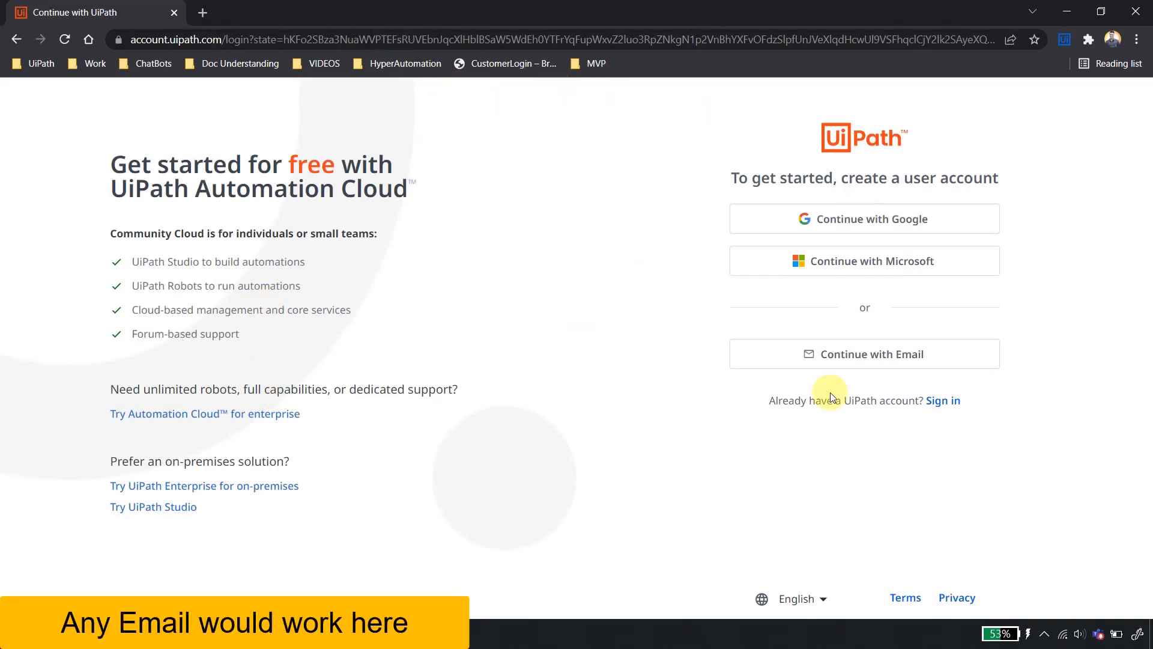
click(831, 224)
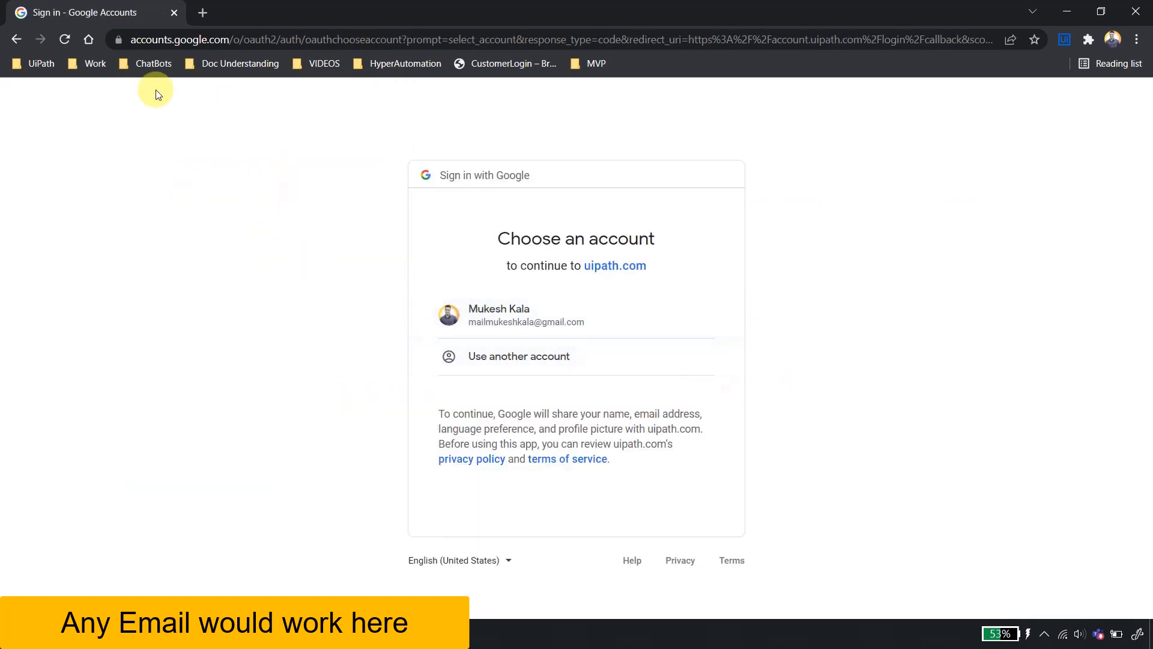
click(515, 308)
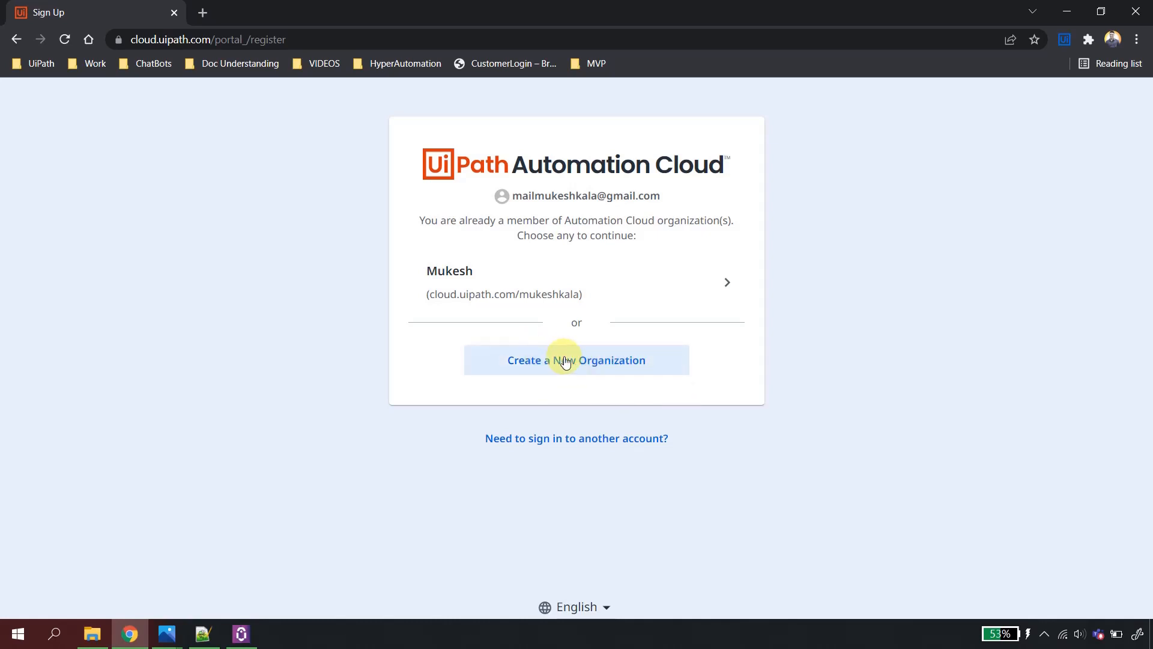
click(468, 282)
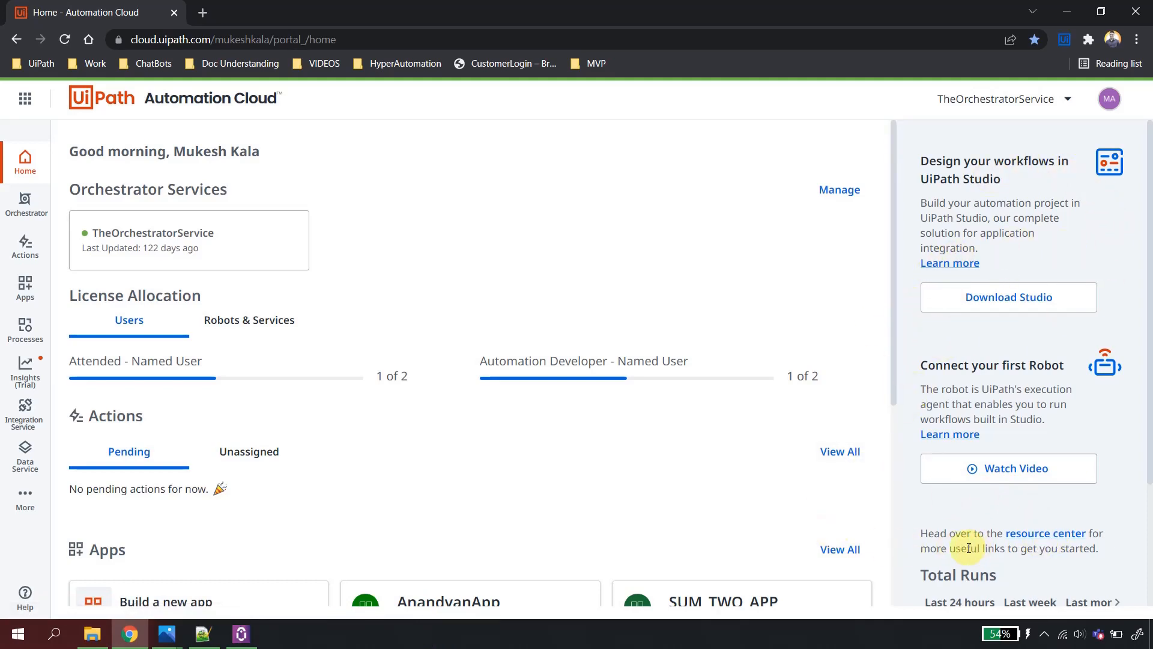
- Open the resource center from the Automation Cloud home page
drag(924, 533, 1015, 536)
click(1012, 548)
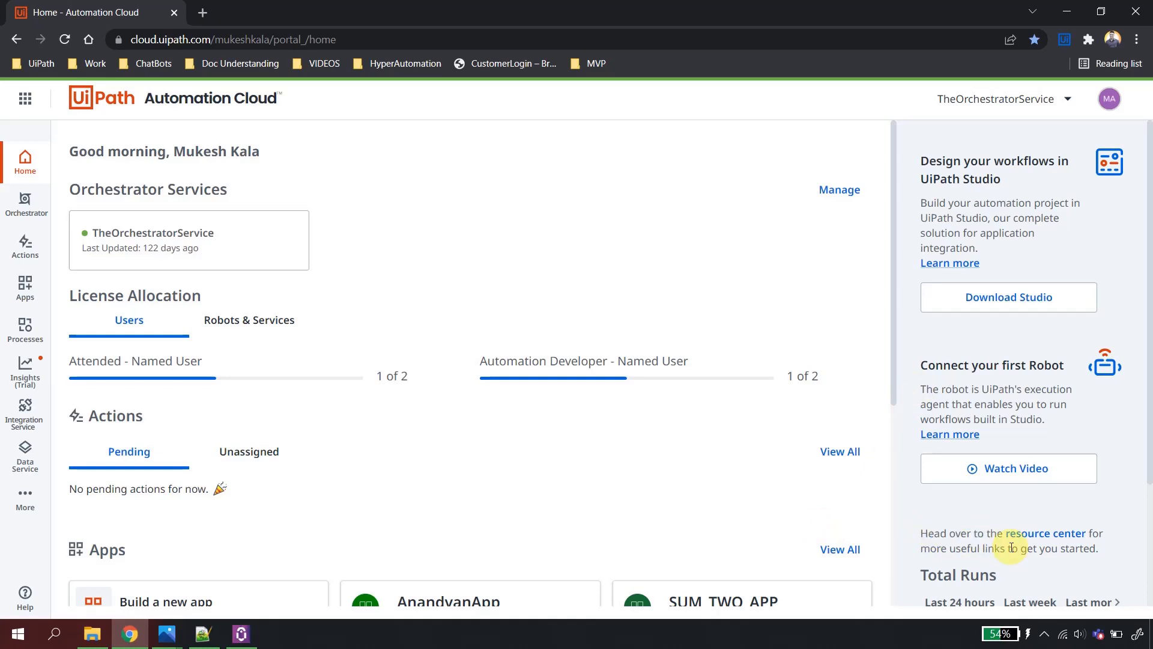
click(1046, 533)
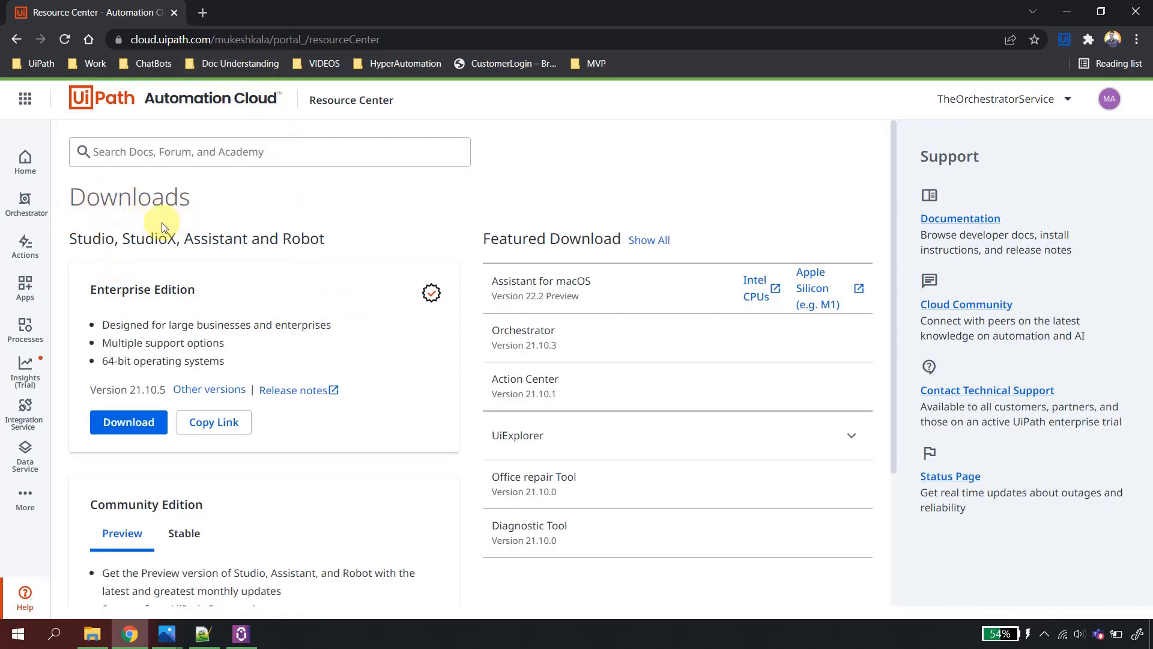
- Display the other available Enterprise Edition versions of Studio, Assistant and Robot in the Downloads section
scroll(319, 283, down, 3)
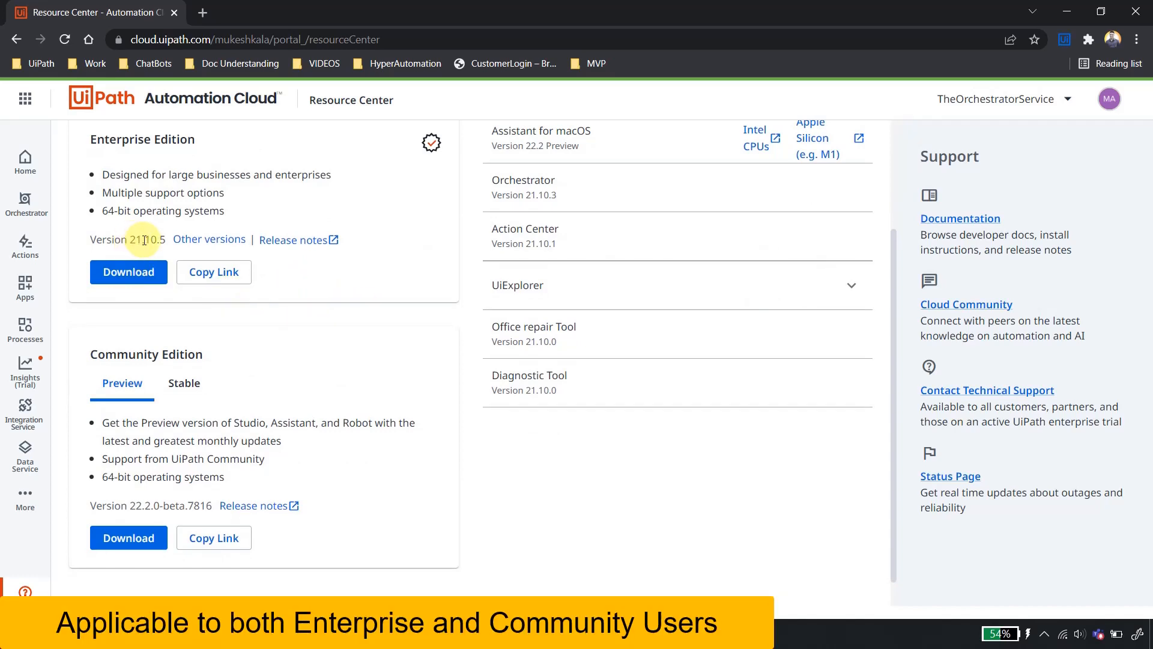
click(206, 242)
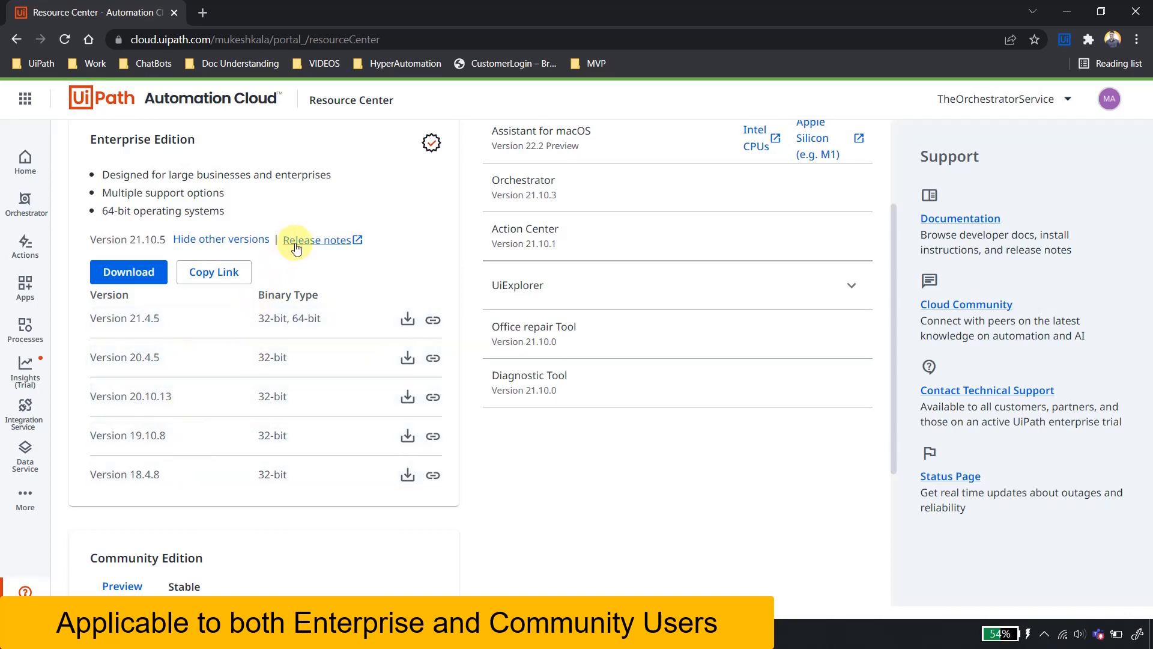
scroll(386, 244, up, 3)
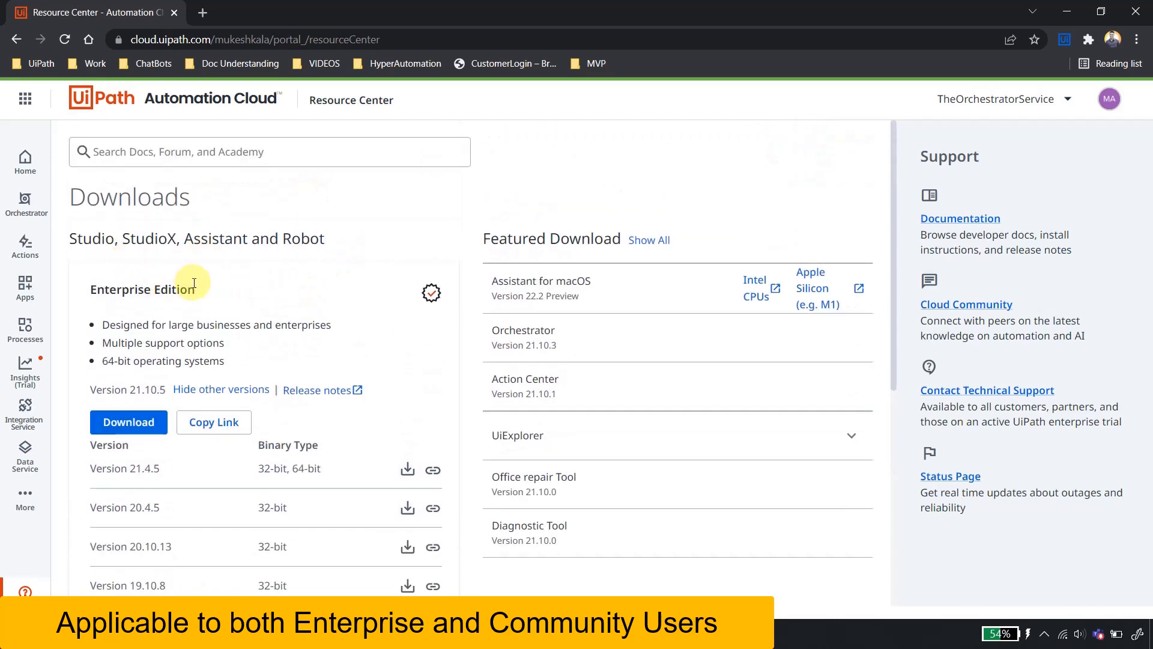
scroll(201, 288, down, 6)
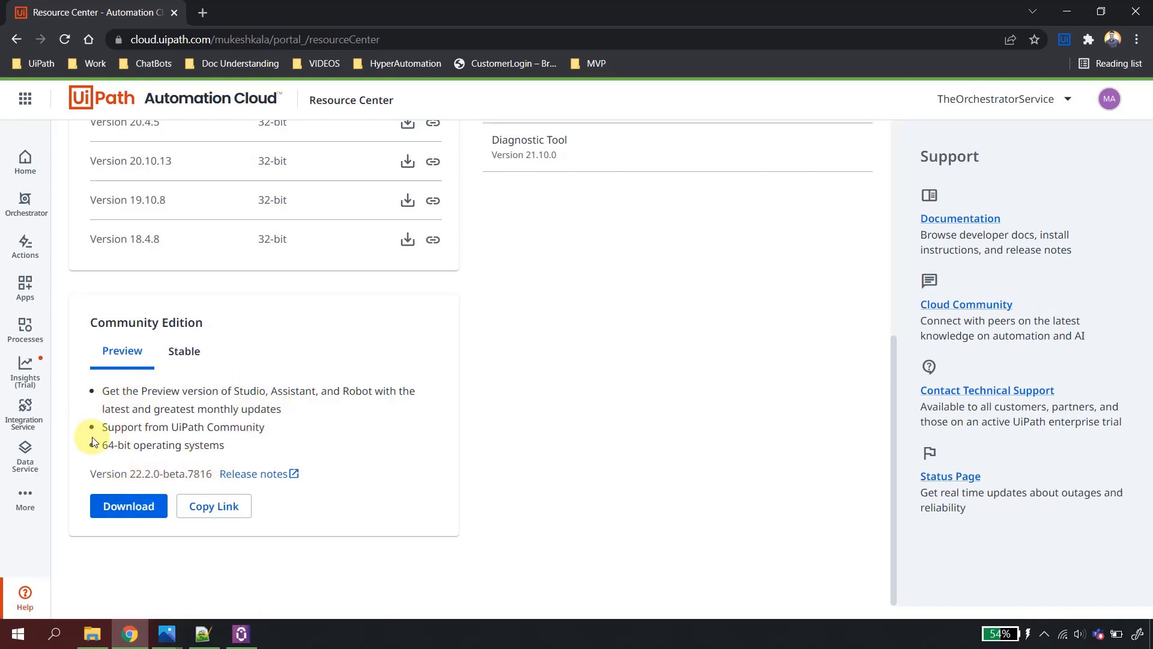
- Compare the Stable and Preview releases of the Community Edition with the Enterprise Edition downloads
scroll(204, 385, up, 3)
scroll(216, 349, up, 1)
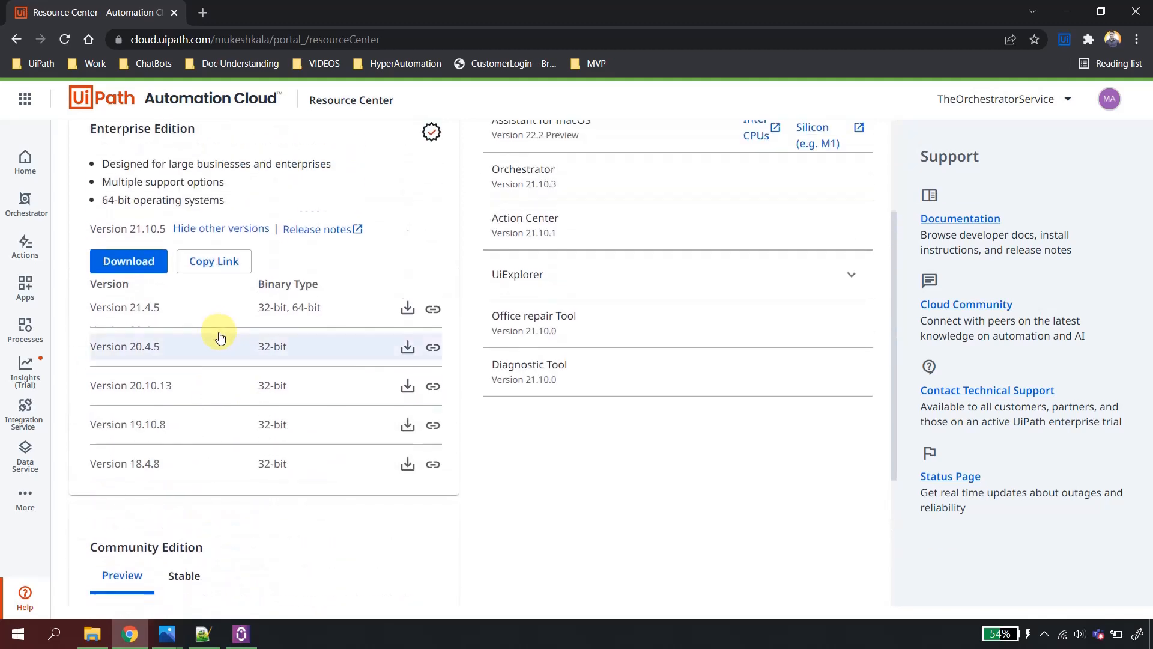
scroll(219, 421, down, 1)
click(186, 497)
scroll(287, 466, down, 2)
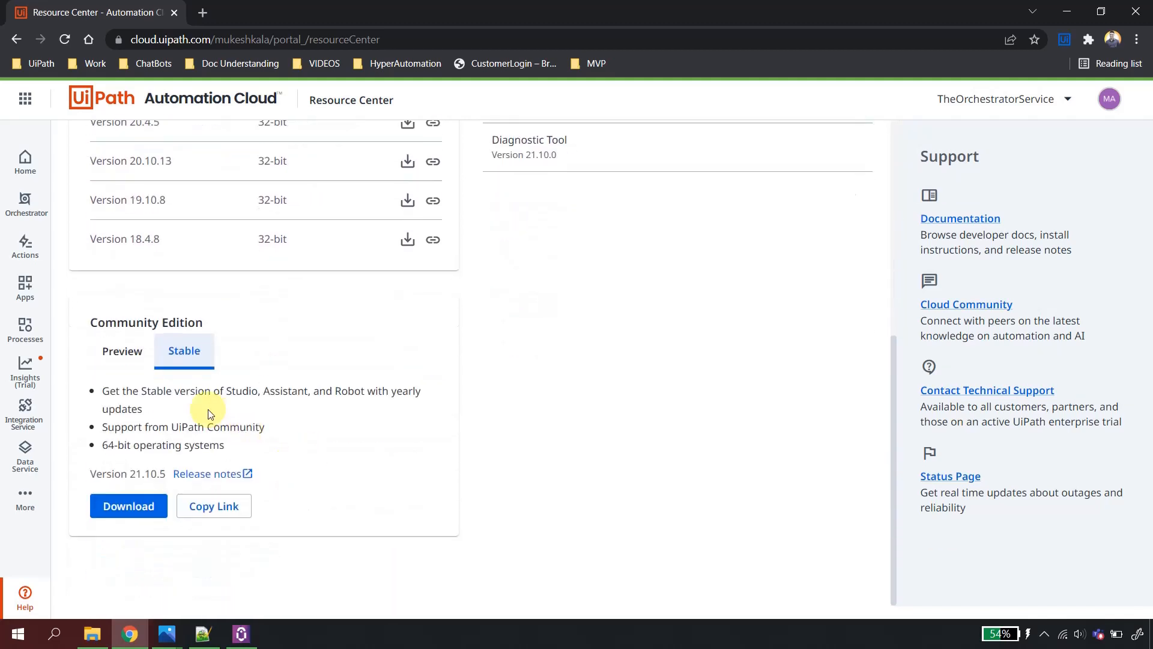
click(127, 372)
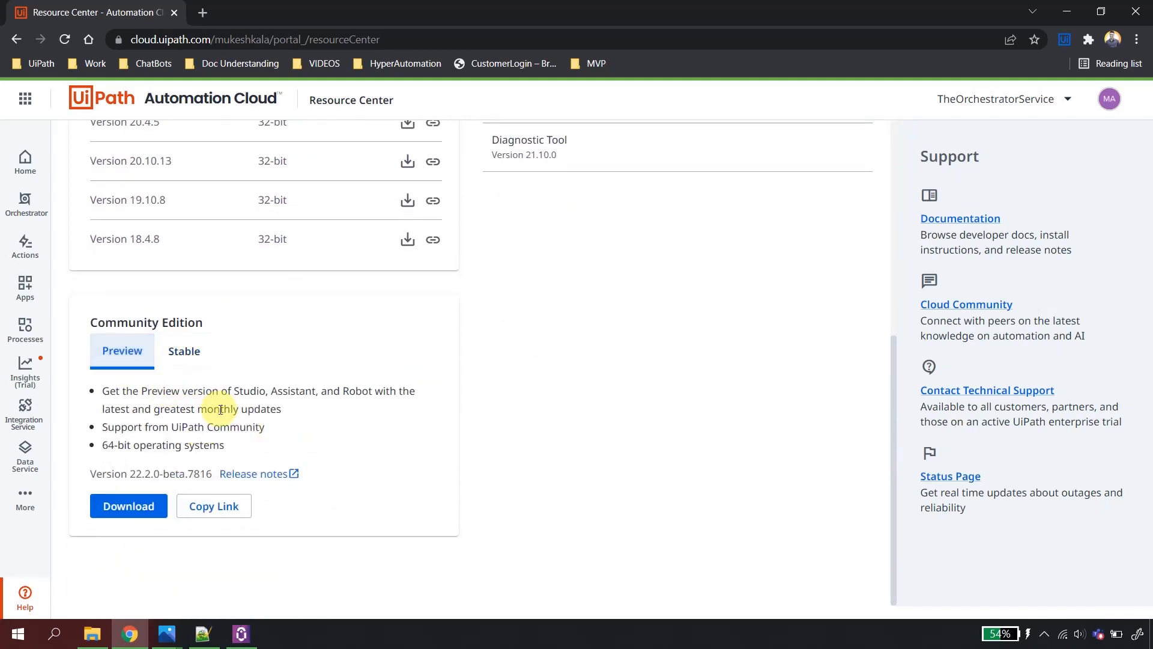
scroll(219, 404, up, 1)
scroll(219, 425, down, 1)
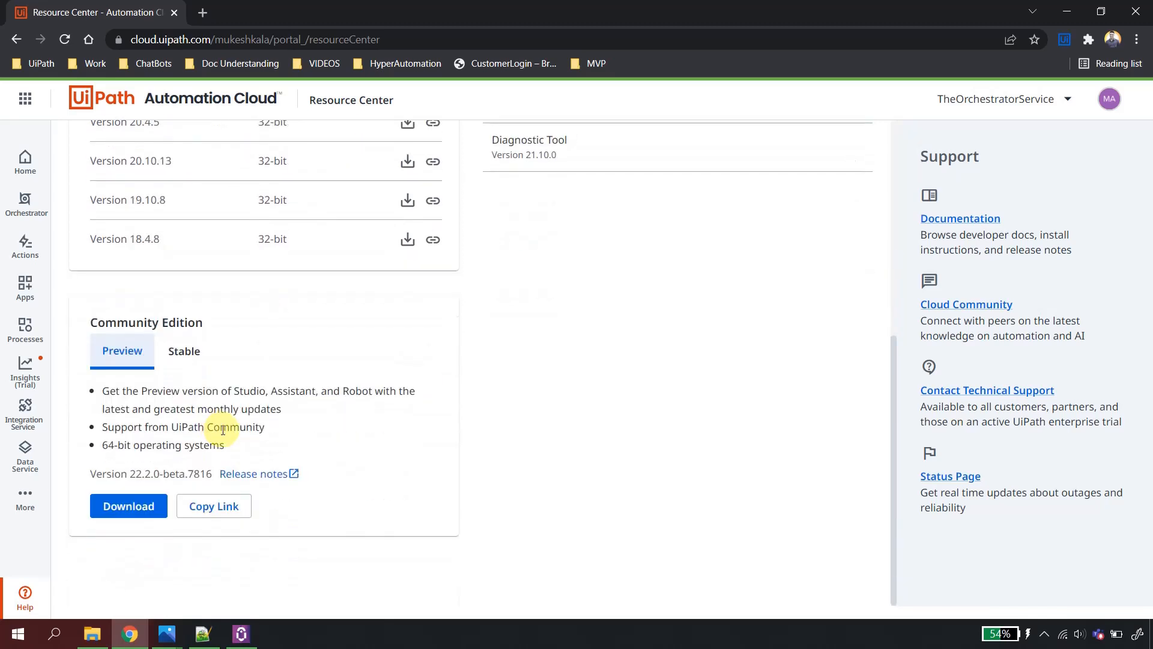
scroll(223, 431, up, 6)
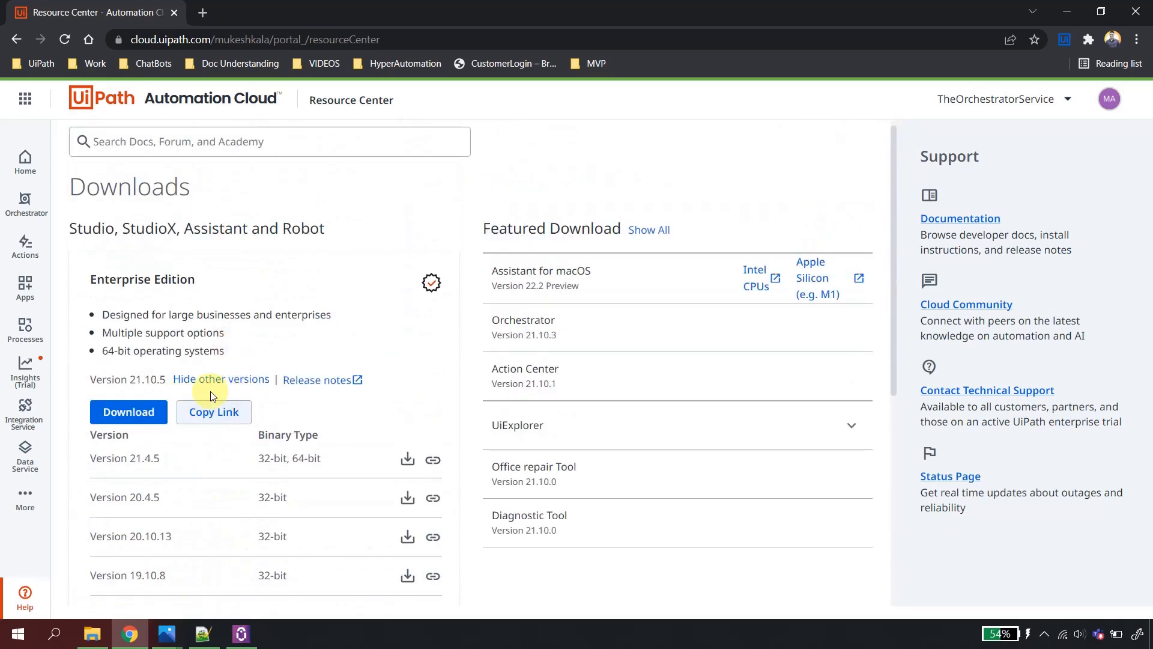
scroll(178, 443, down, 5)
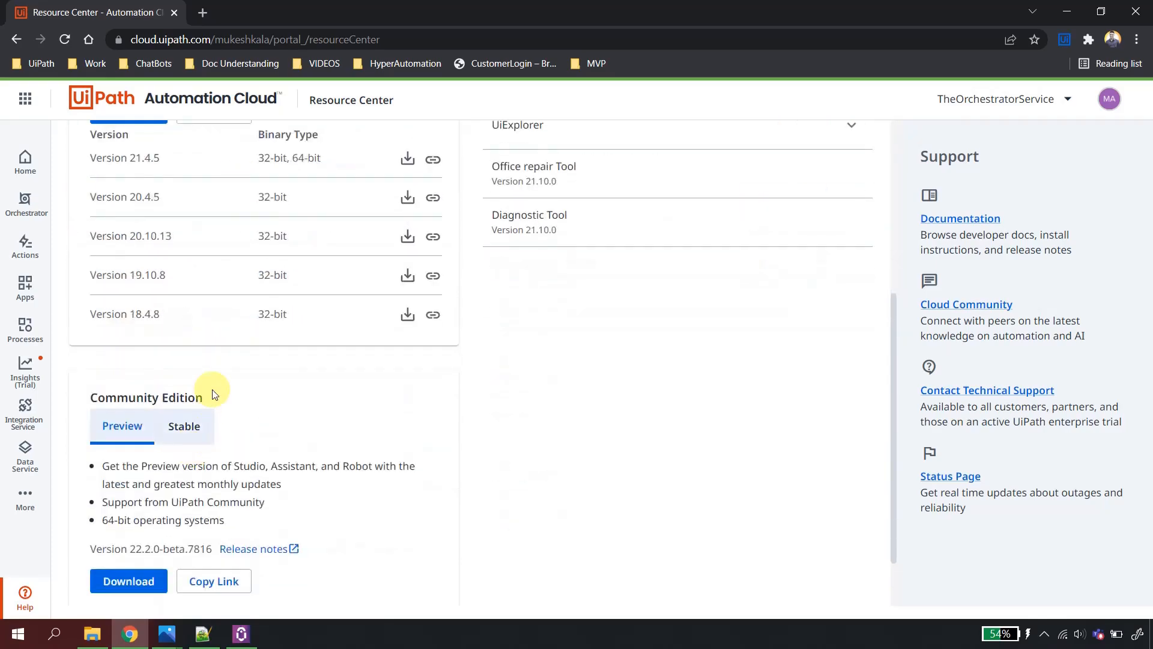
scroll(222, 227, up, 4)
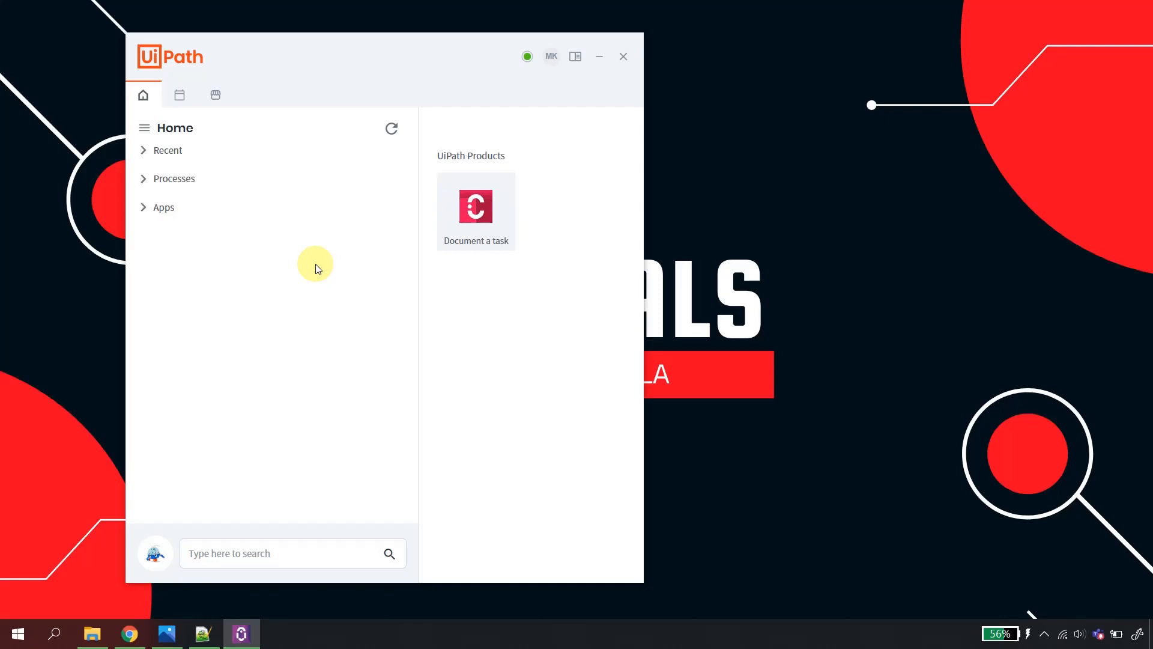
- View the Marketplace automations in UiPath Assistant, and return to its Home view
click(217, 98)
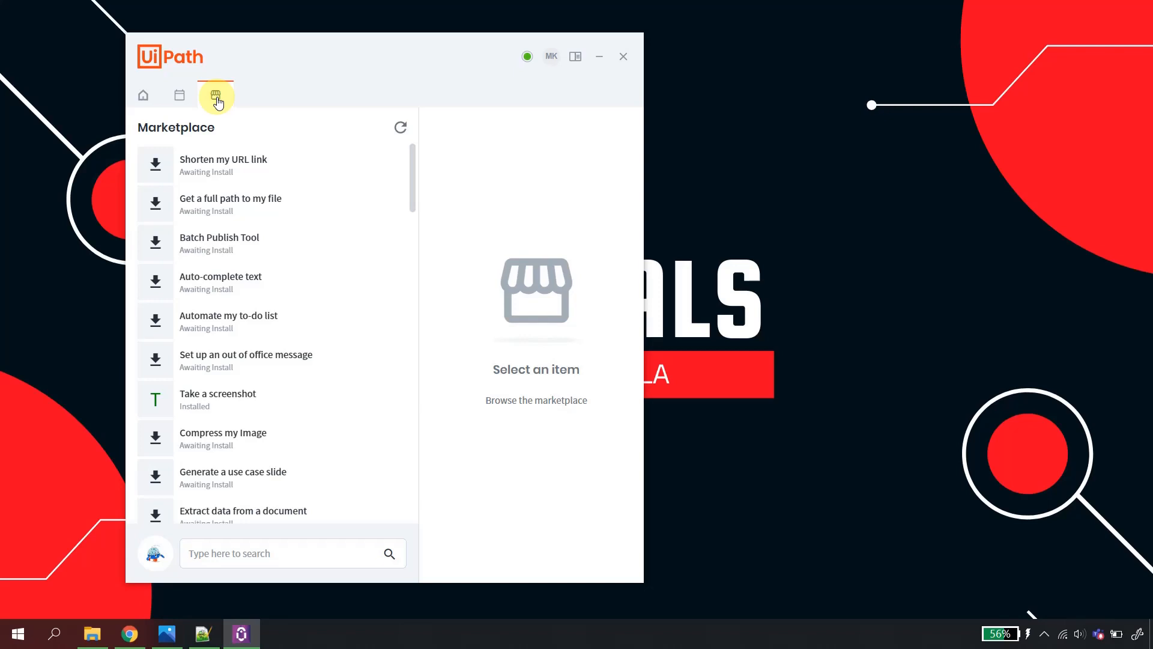
click(143, 96)
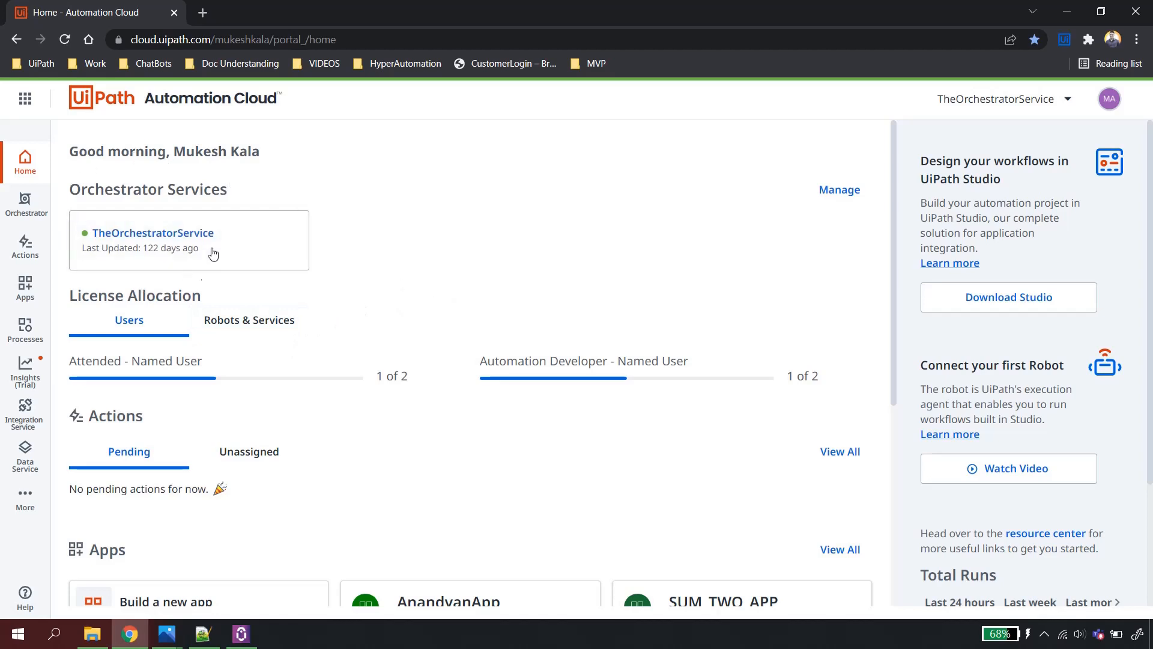
- Open TheOrchestratorService and compare the recent automations in UiPath Assistant with the processes in My Workspace
click(167, 244)
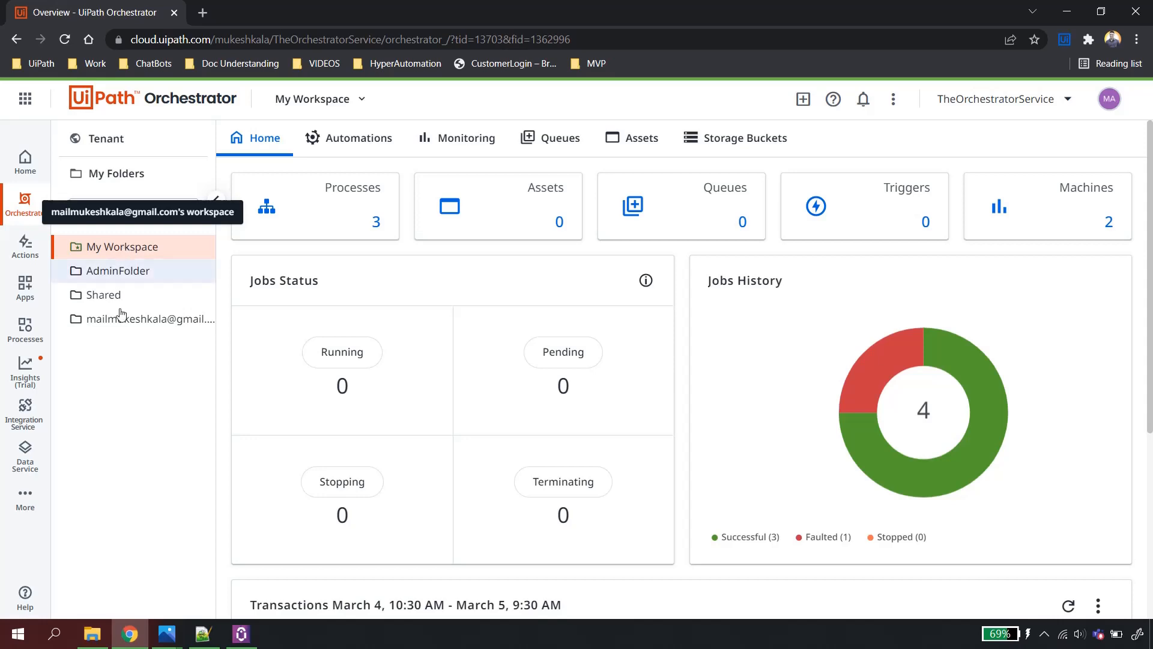
click(244, 638)
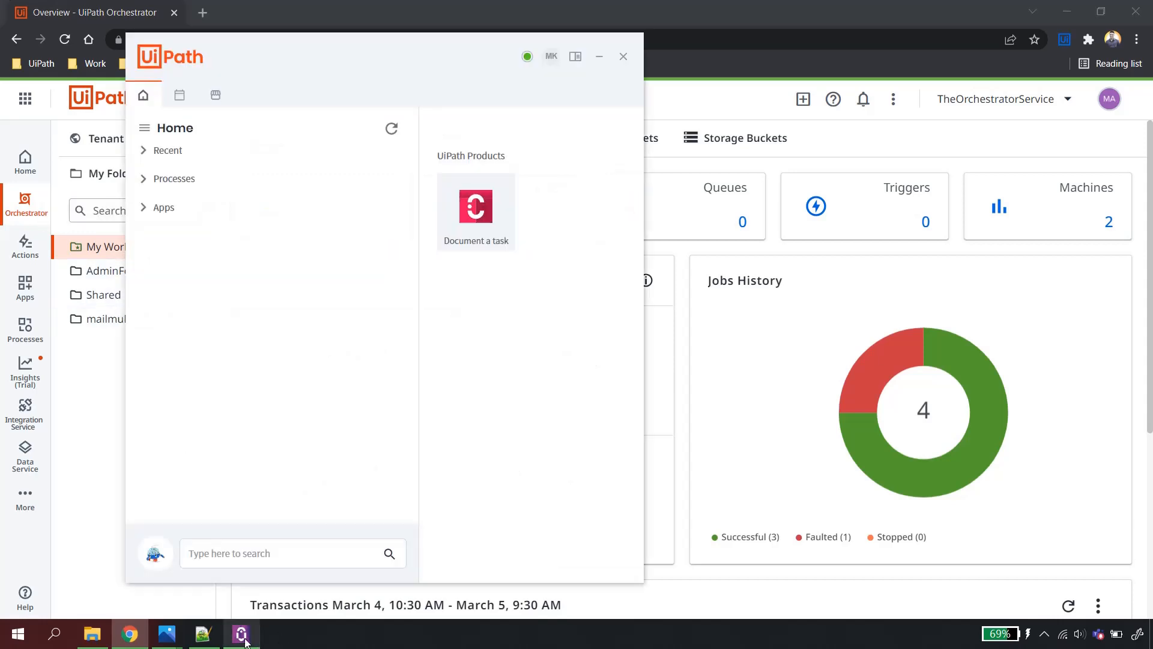
click(156, 151)
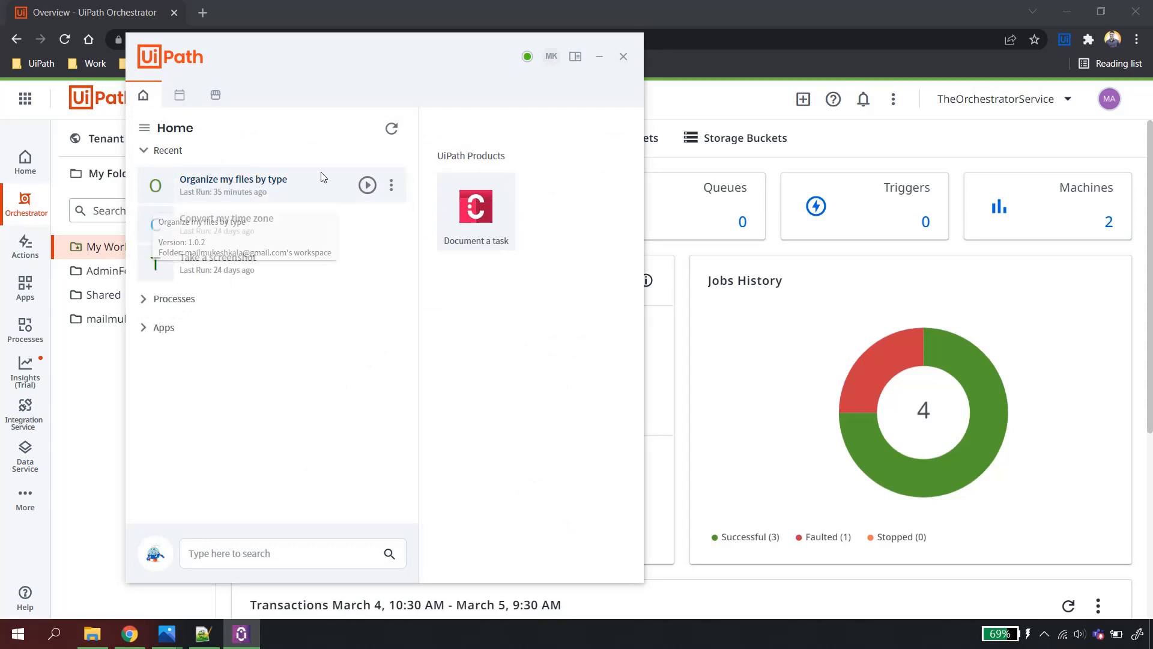
click(598, 57)
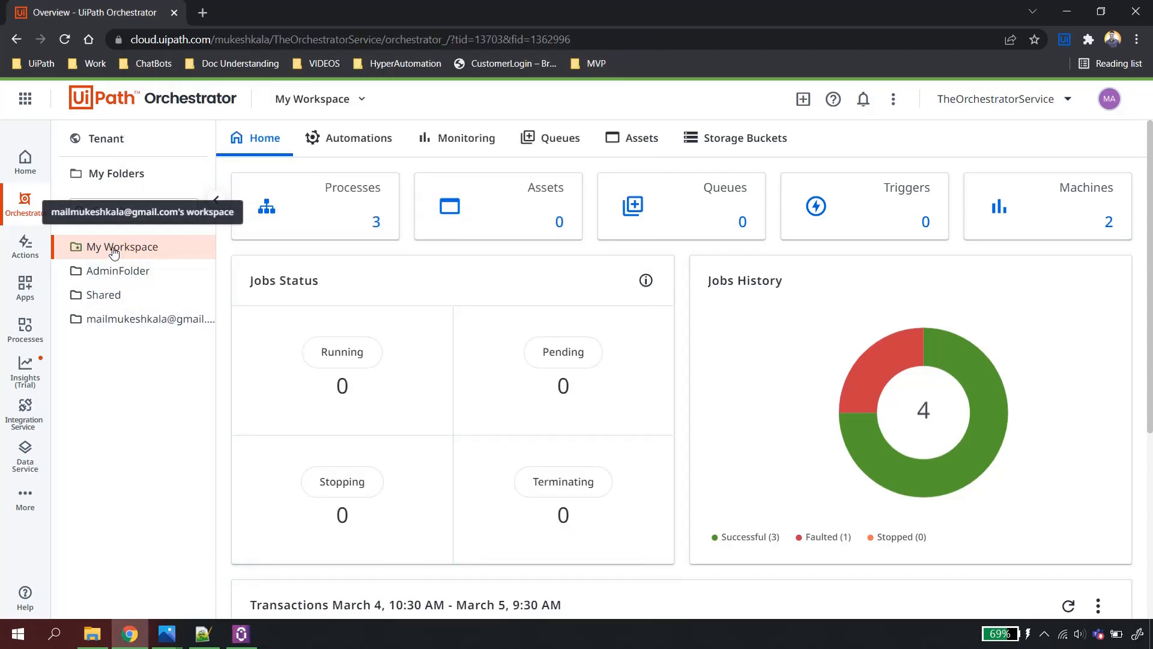
click(324, 219)
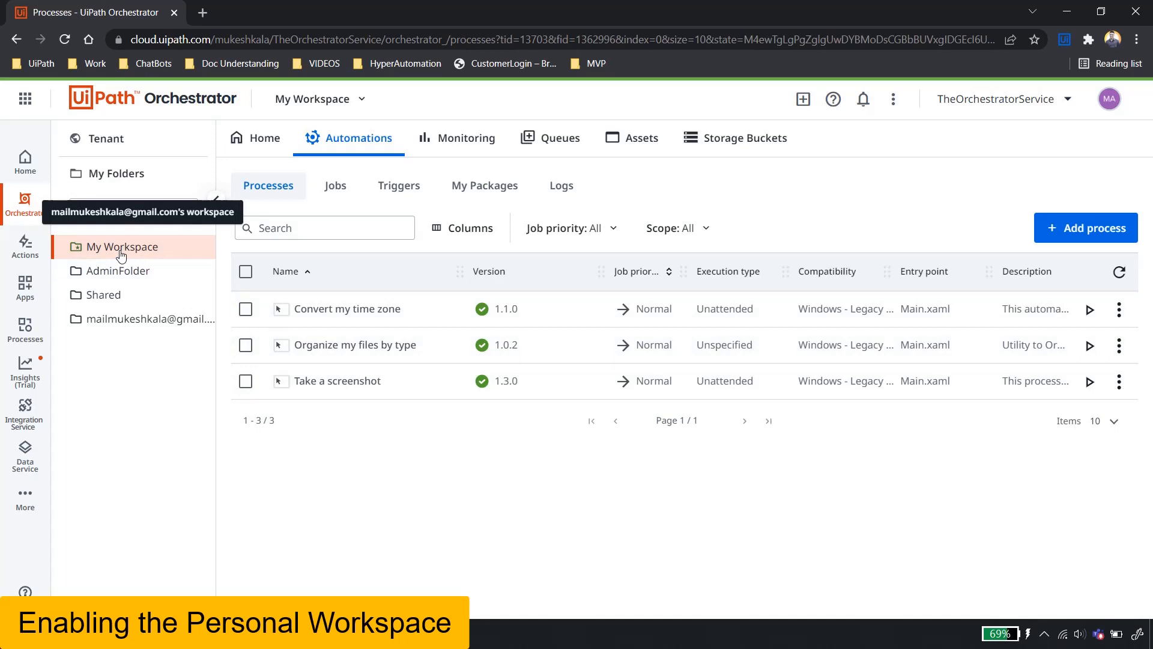
- Review the Personal Workspace option in the local user's robot setup under the tenant's access management, and leave without saving
click(110, 142)
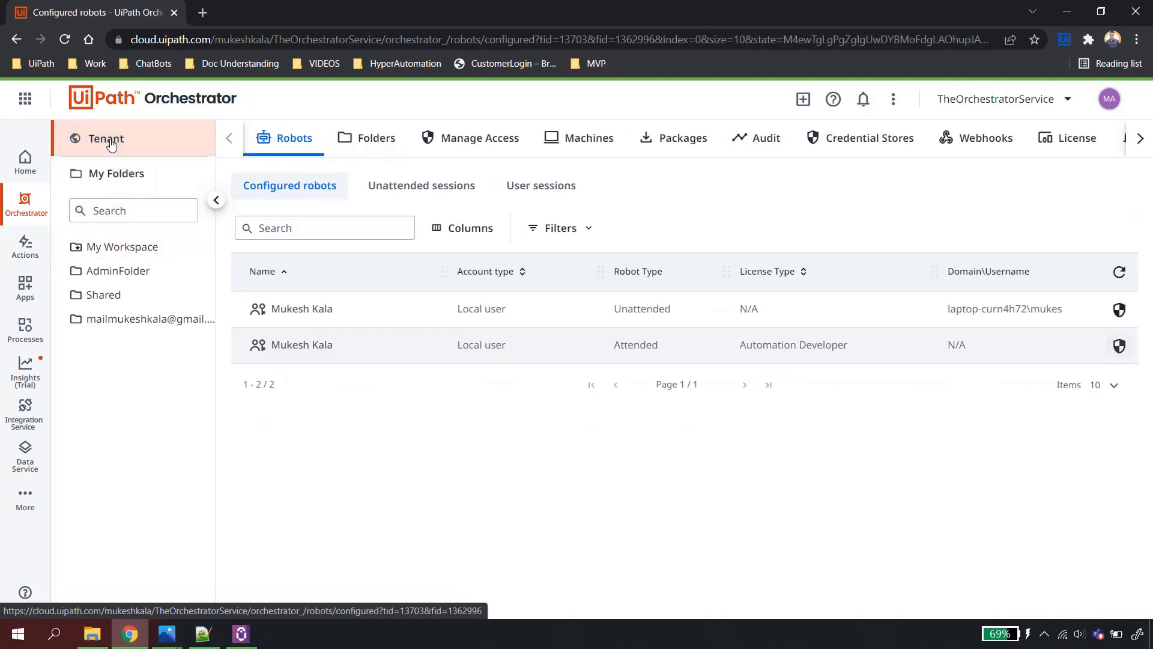
click(472, 154)
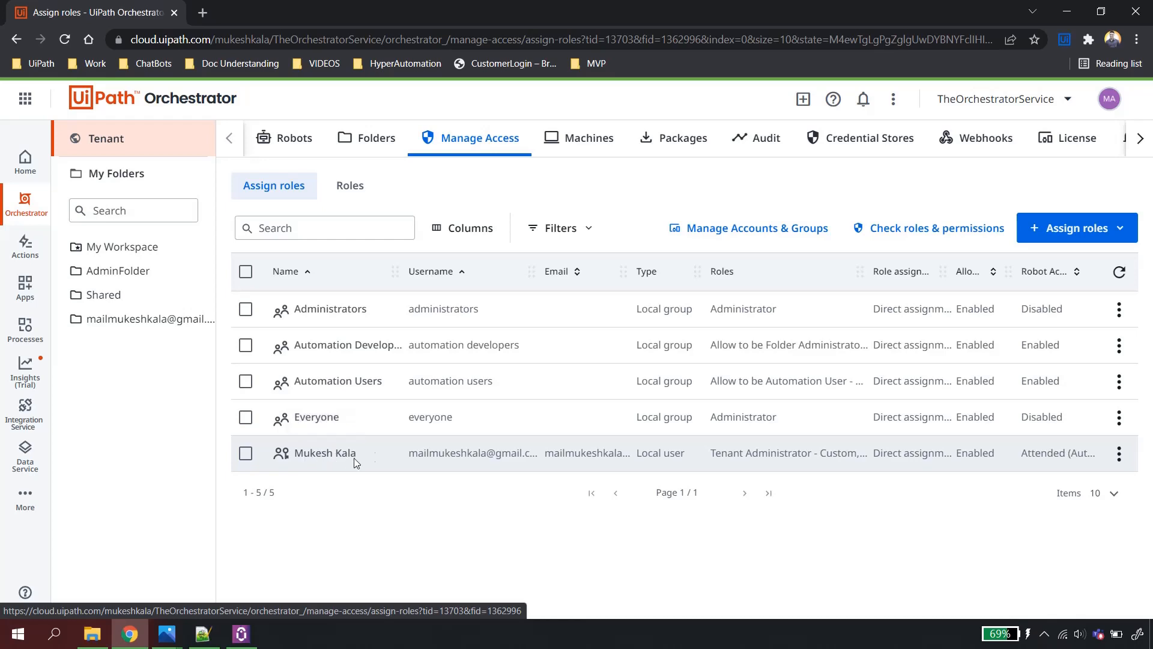
click(1112, 455)
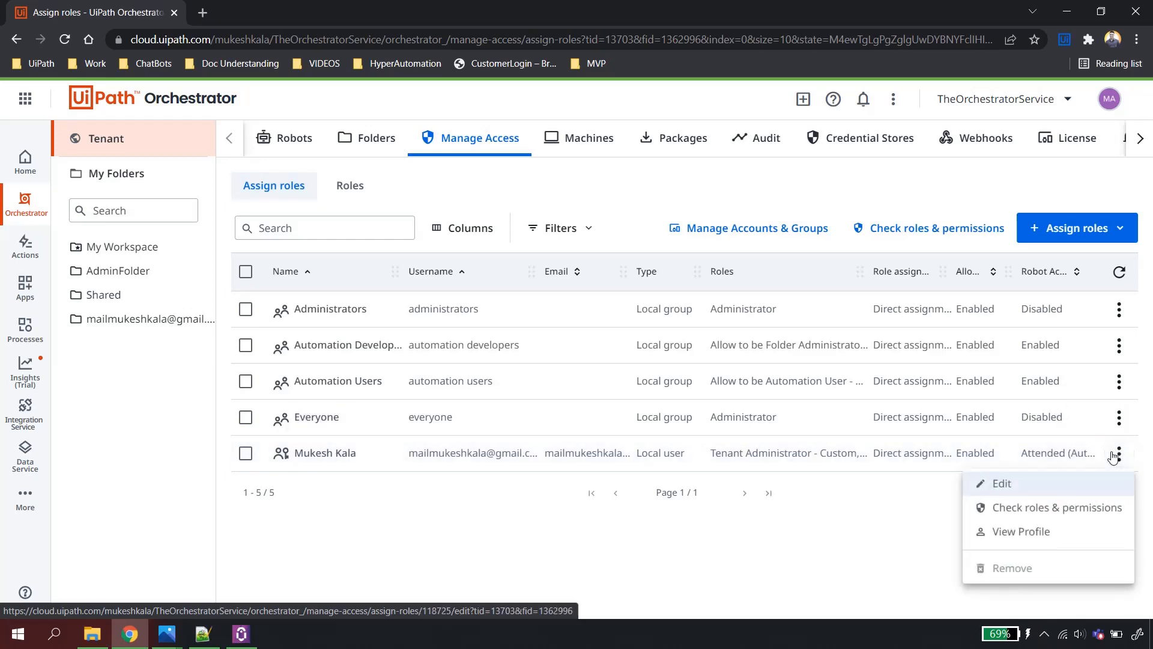
click(1011, 492)
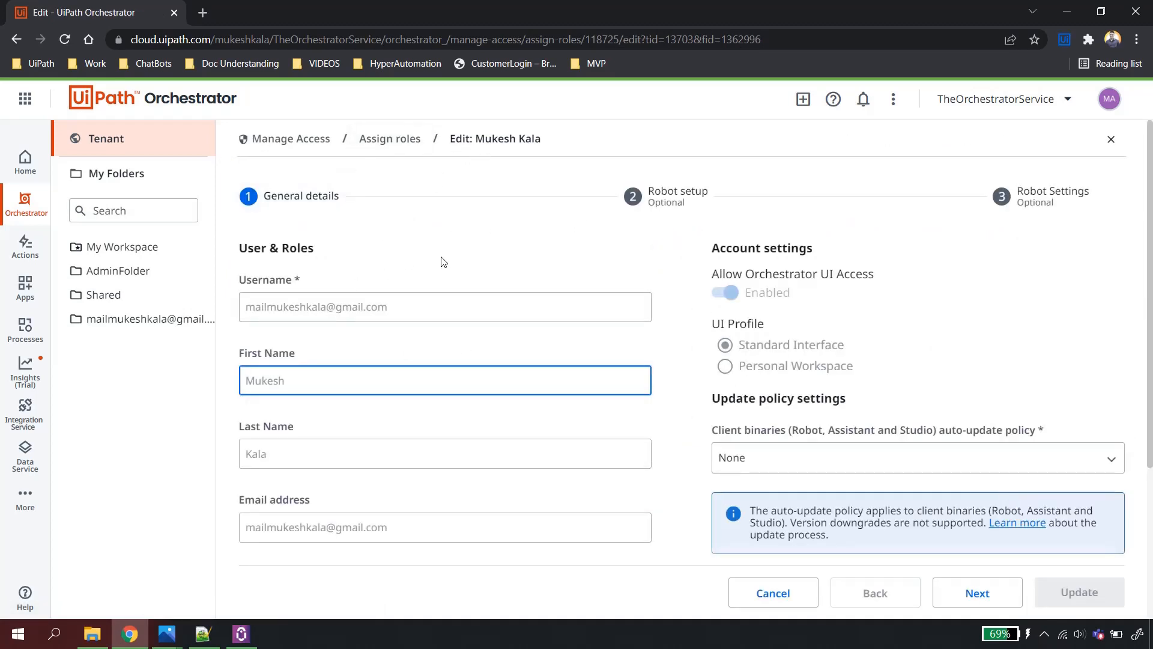
click(678, 199)
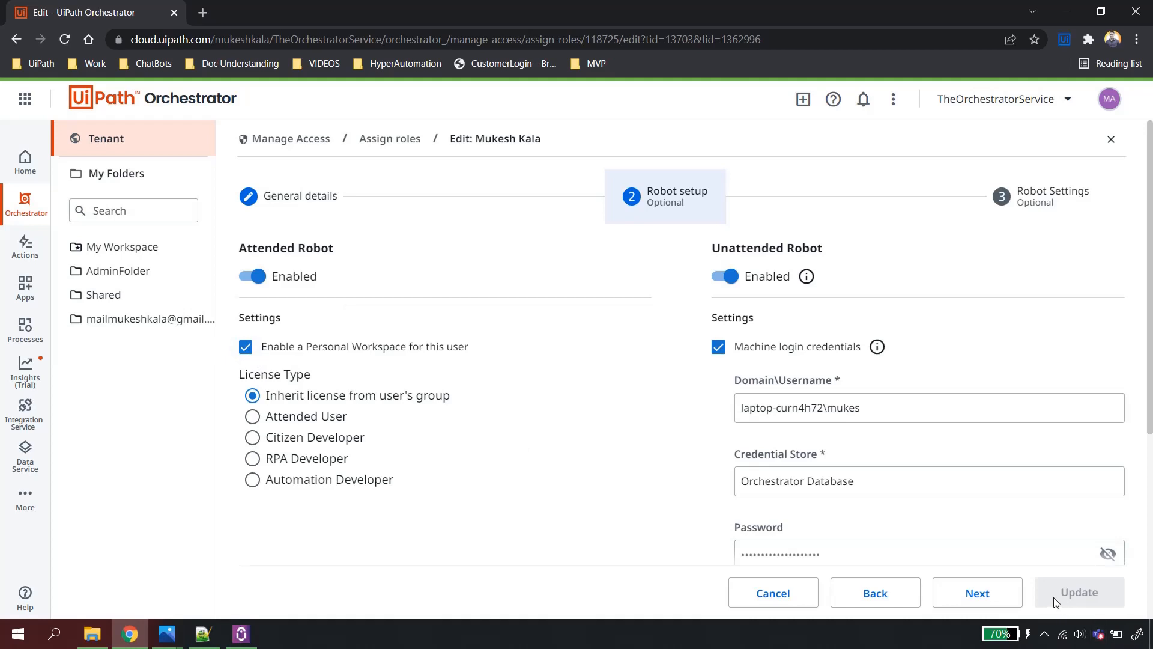
click(773, 593)
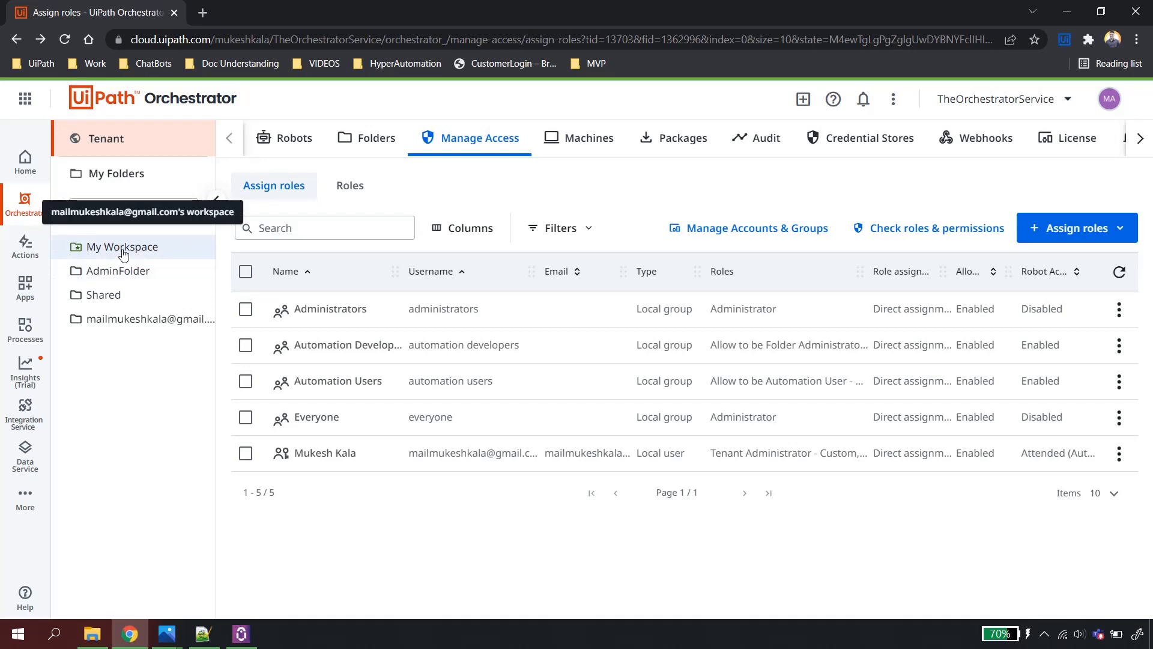
click(240, 634)
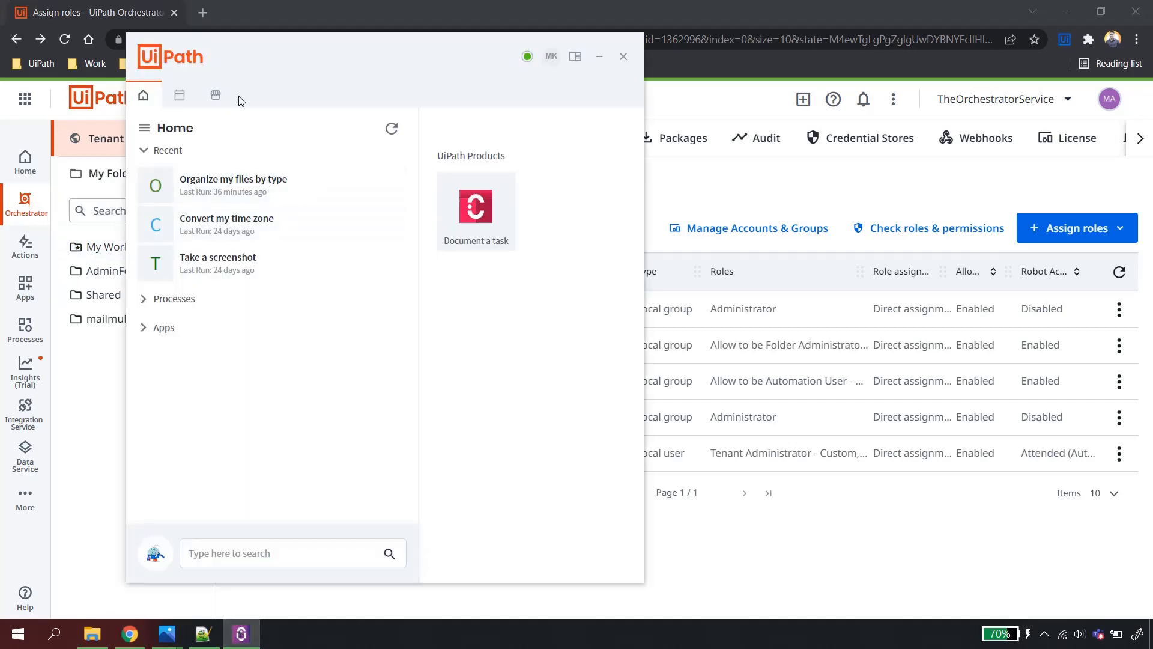
click(599, 57)
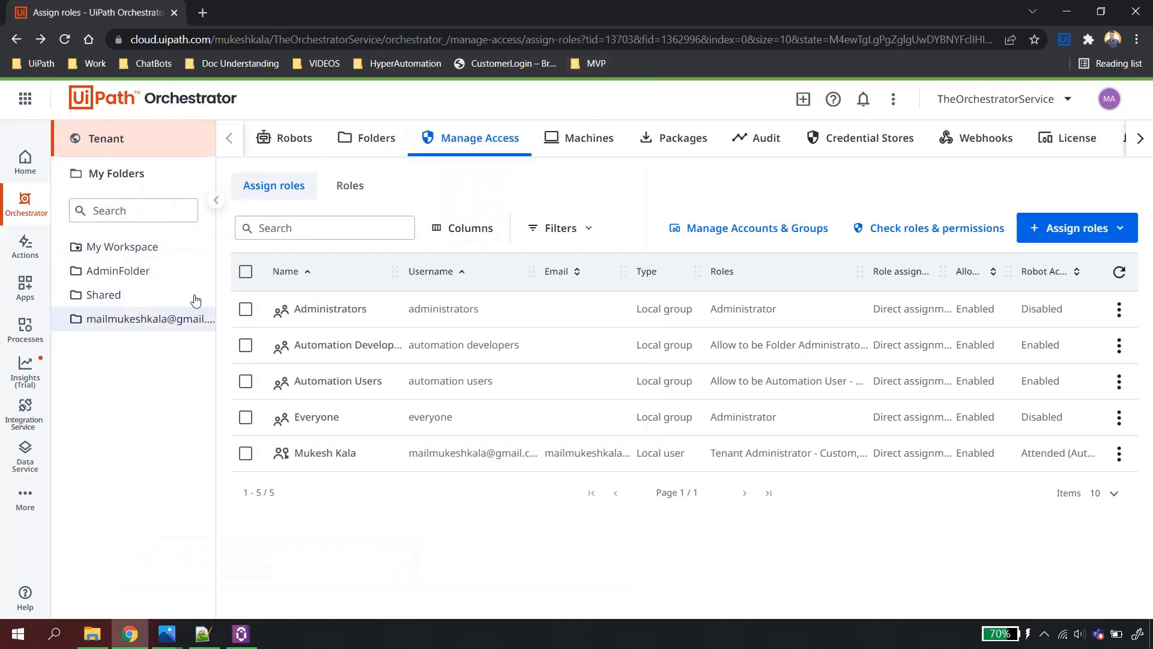
- Open My Workspace in Orchestrator, then browse the Marketplace automations in UiPath Assistant and view the details of Shorten my URL link
click(180, 248)
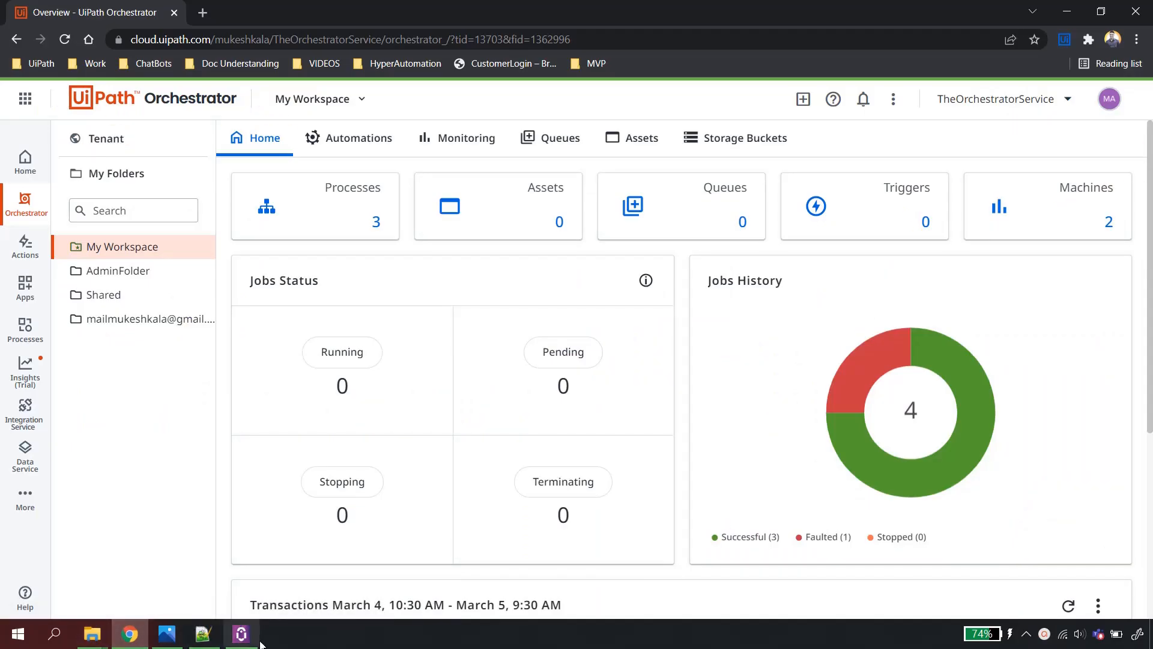
click(242, 634)
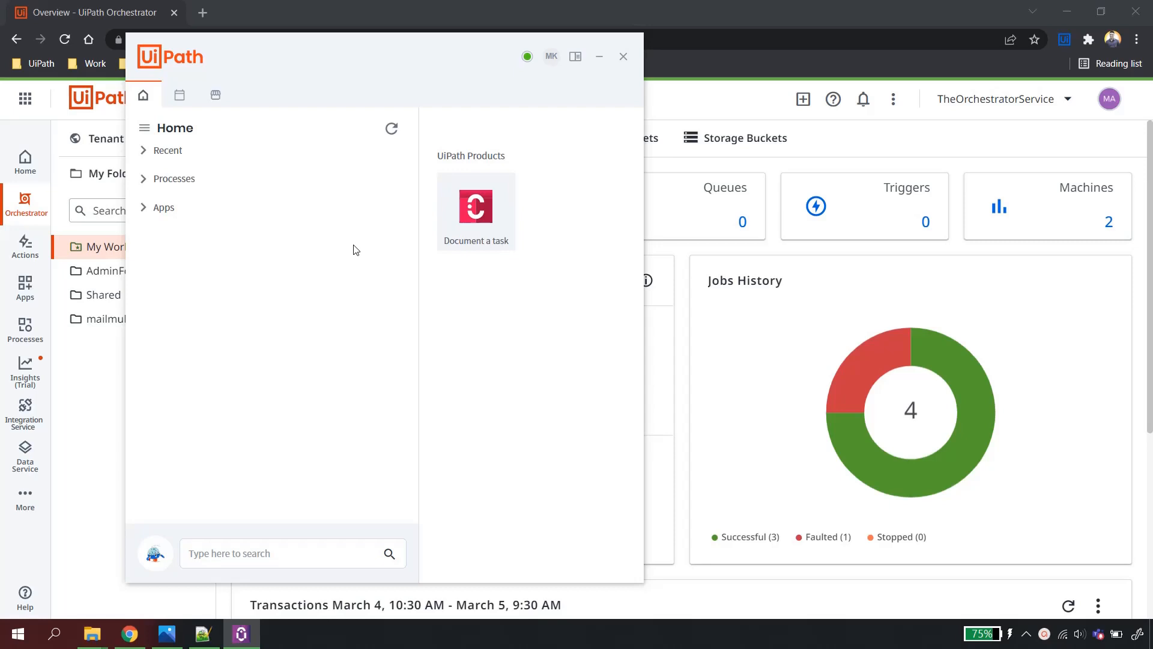
click(216, 97)
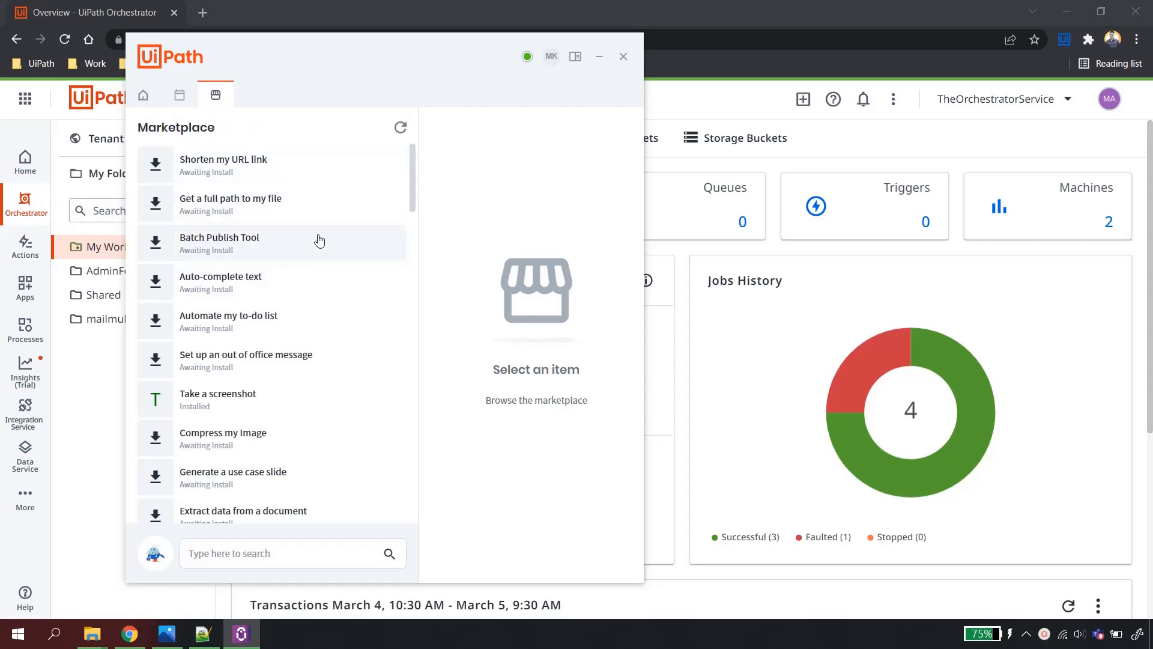
scroll(320, 239, down, 2)
scroll(320, 239, down, 18)
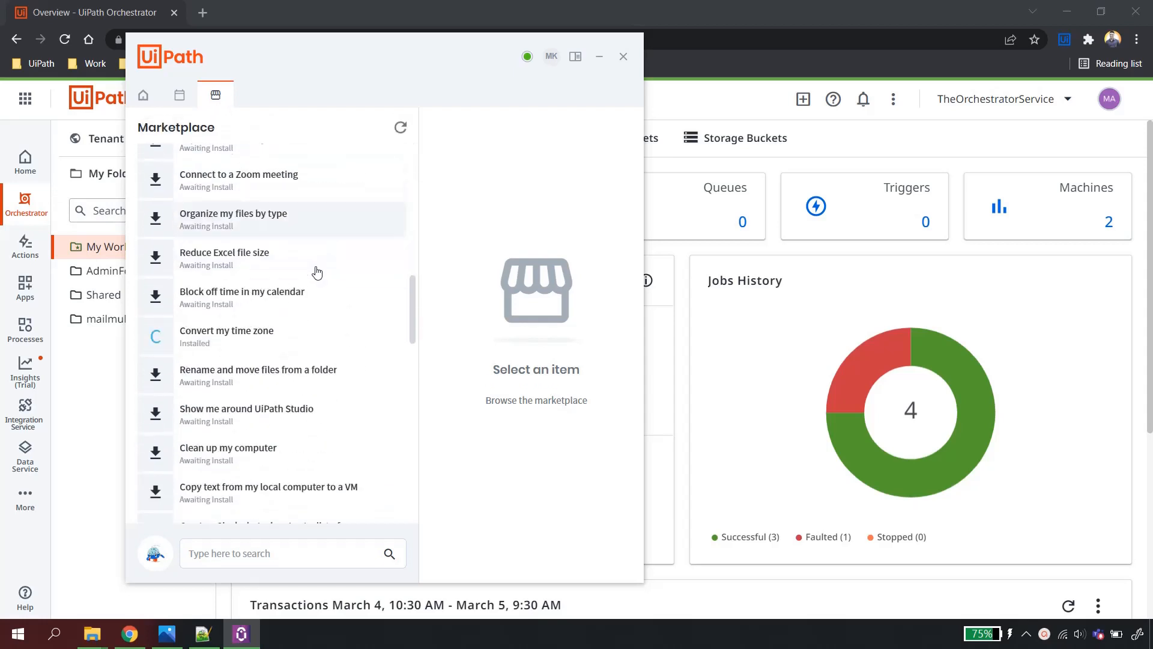
scroll(310, 409, down, 6)
scroll(304, 459, up, 12)
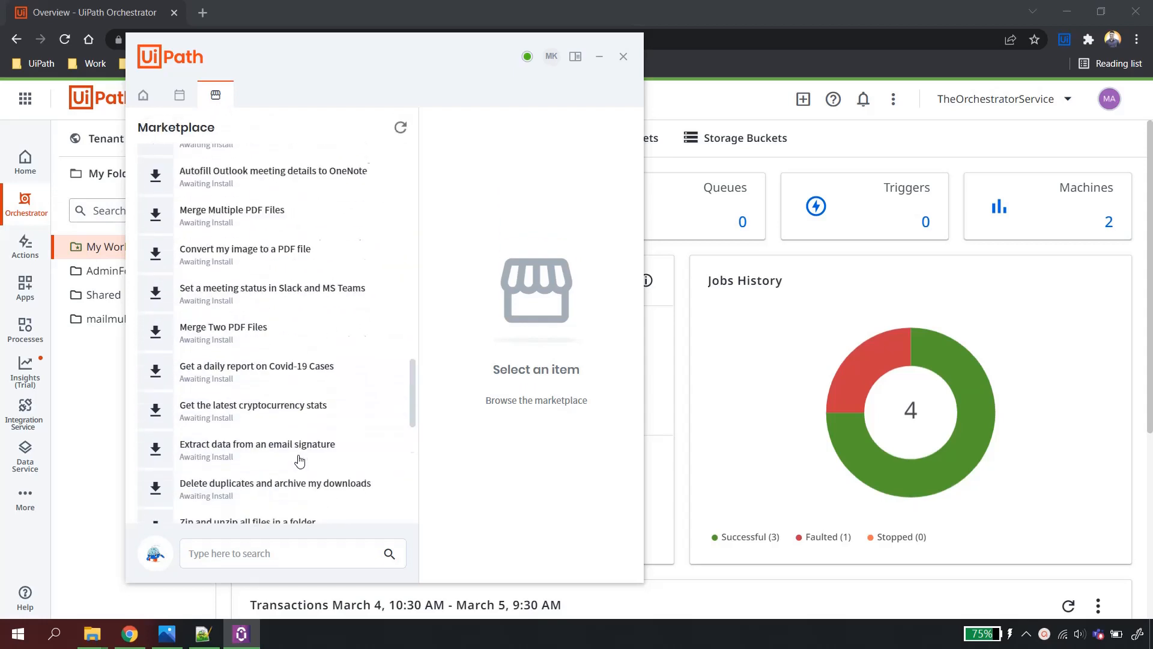
scroll(298, 430, up, 10)
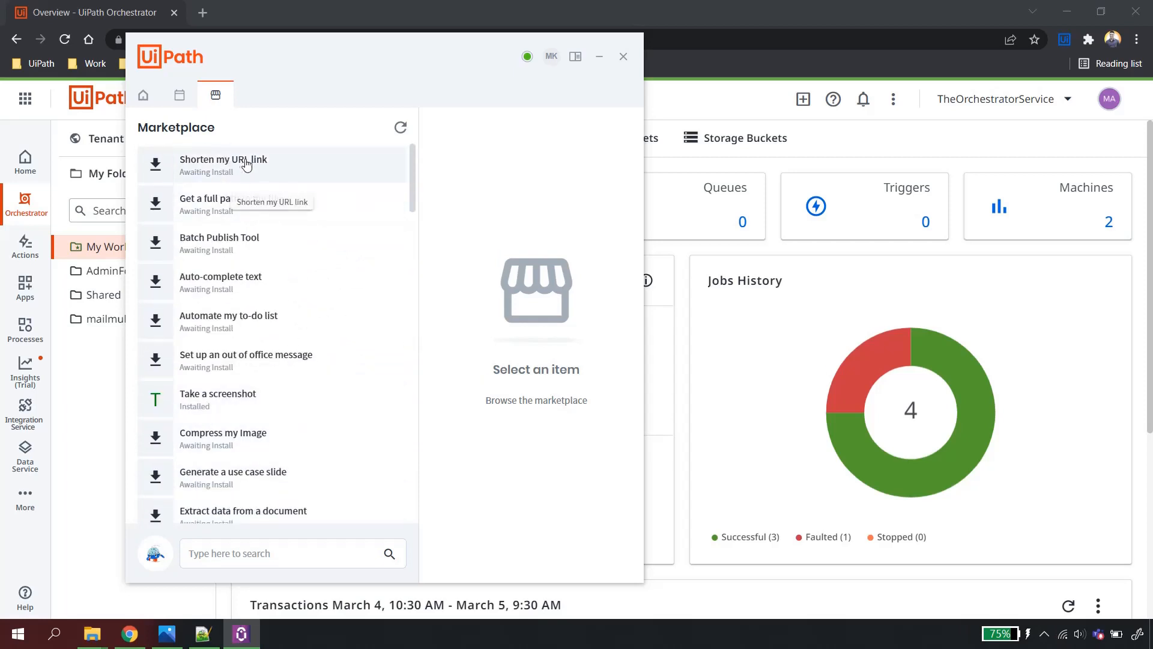
click(301, 160)
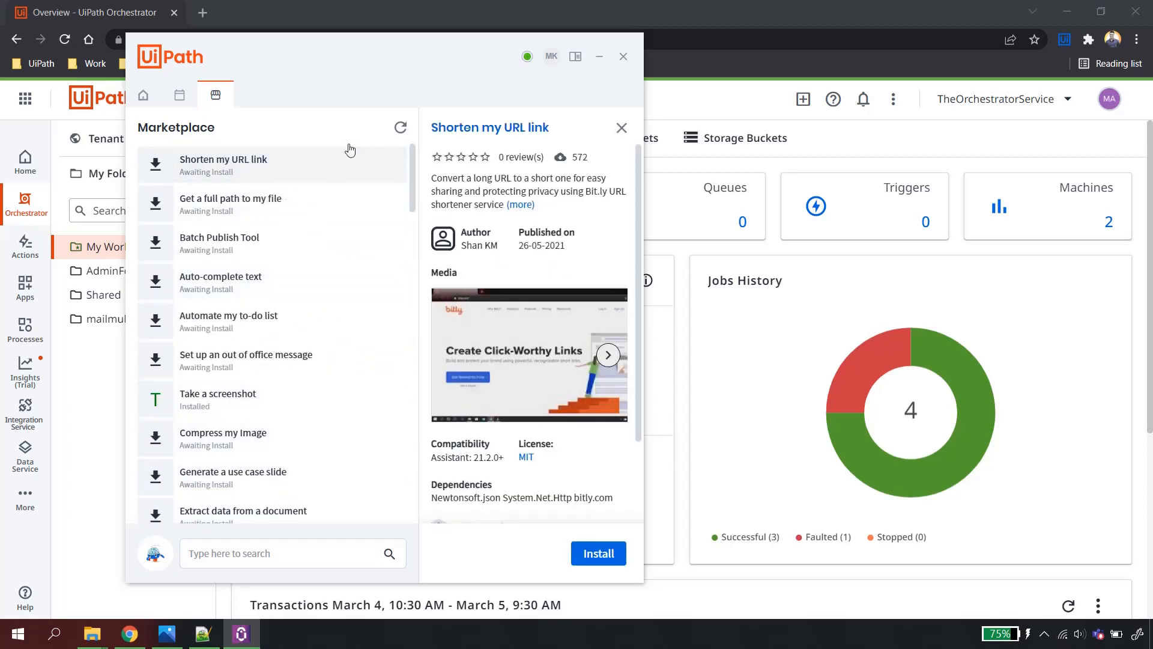
- Search UiPath Assistant for "organize", review the Marketplace automation Organize my files by type, and install it
click(216, 552)
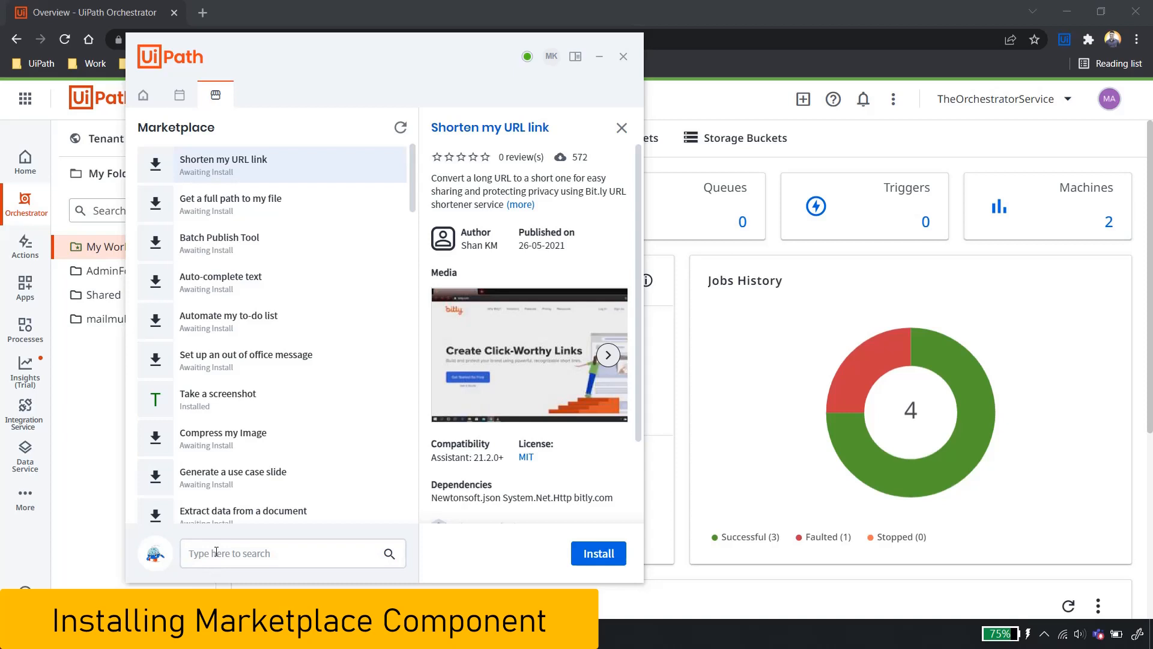
text(organize)
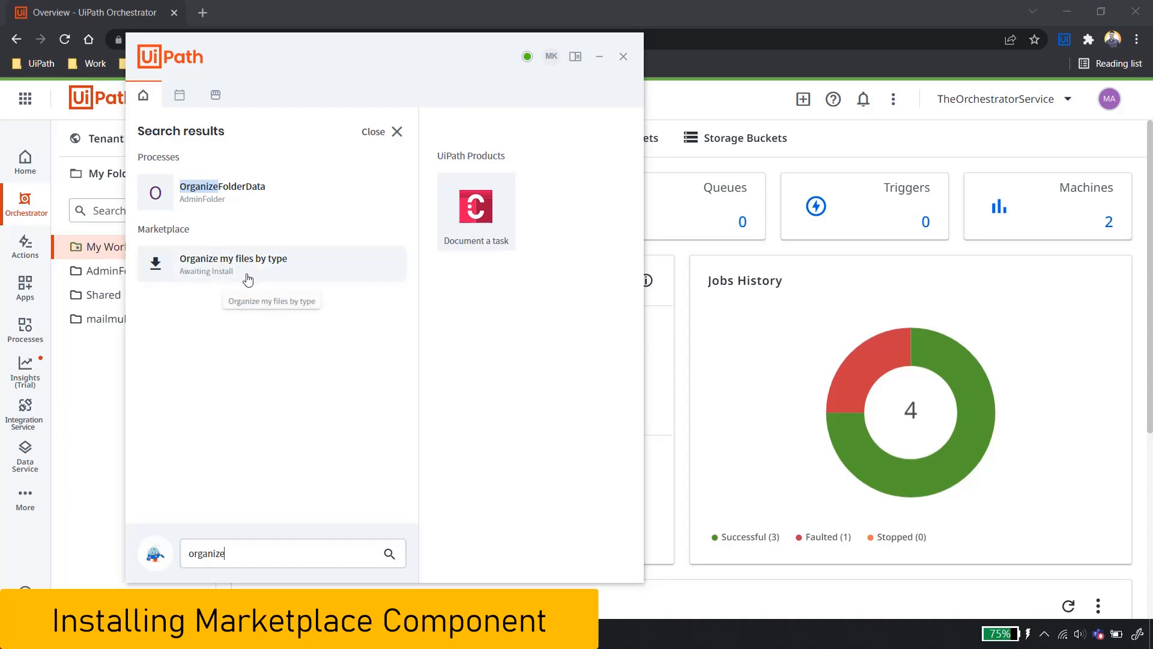
click(211, 274)
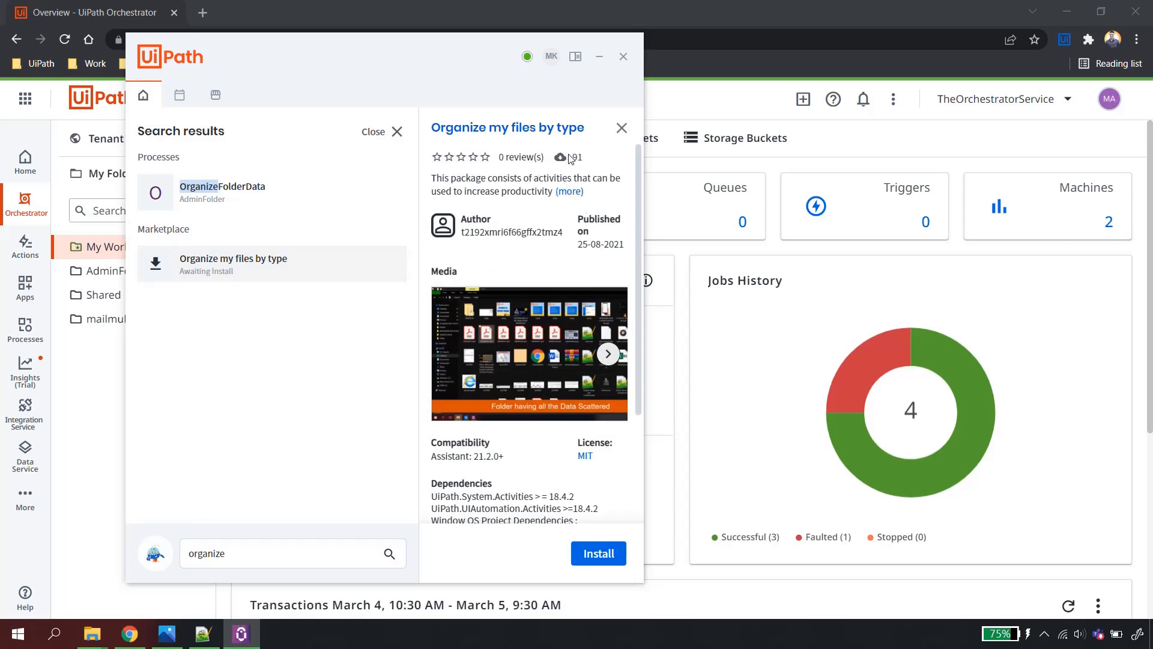
scroll(549, 315, down, 3)
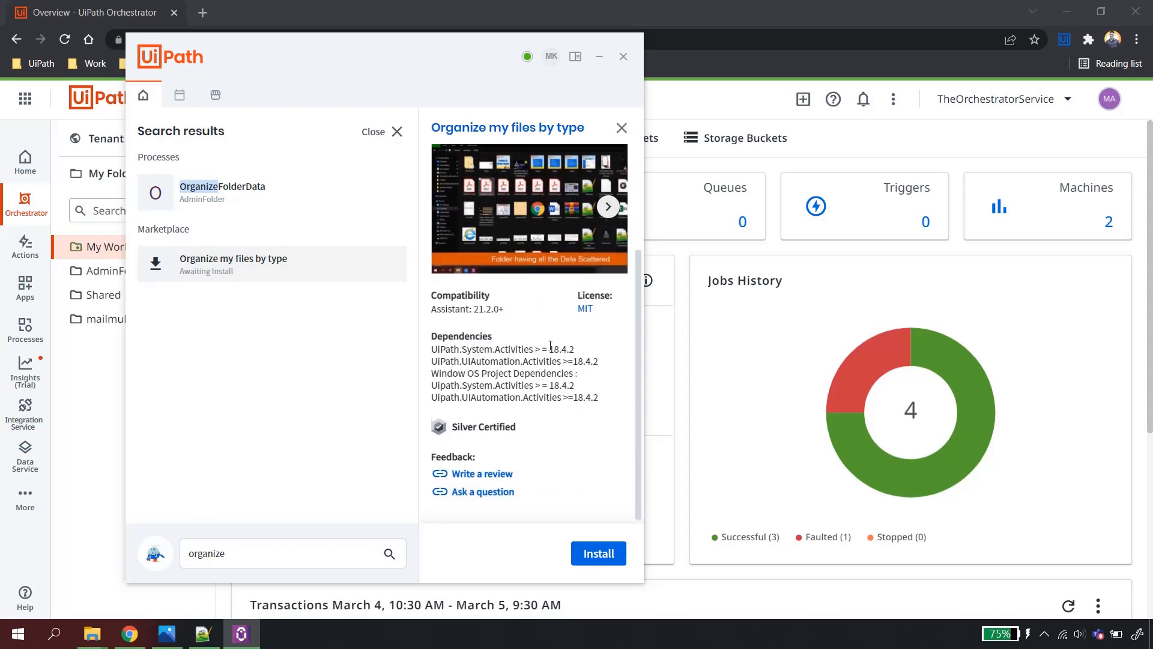
scroll(550, 346, up, 3)
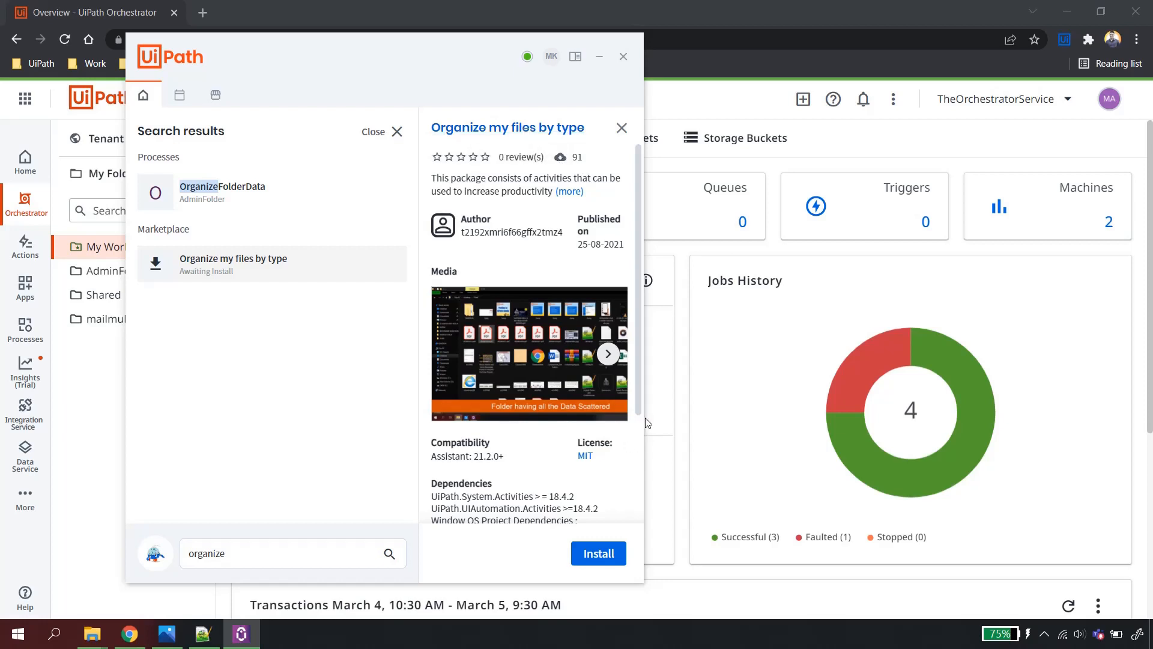
click(608, 354)
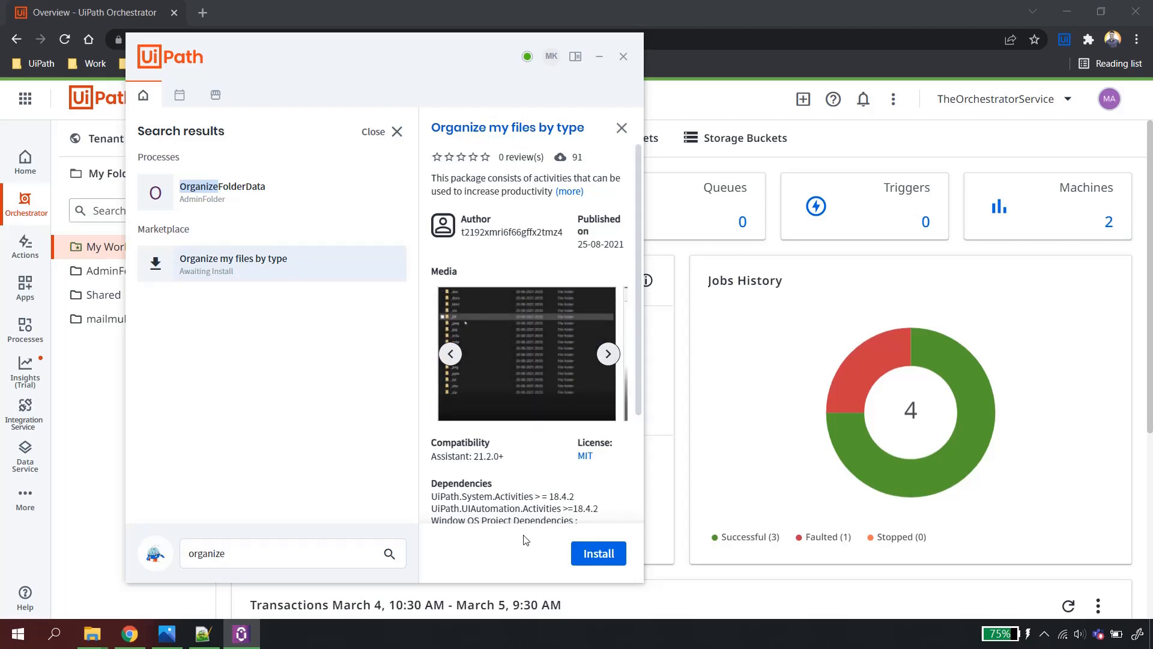
click(592, 554)
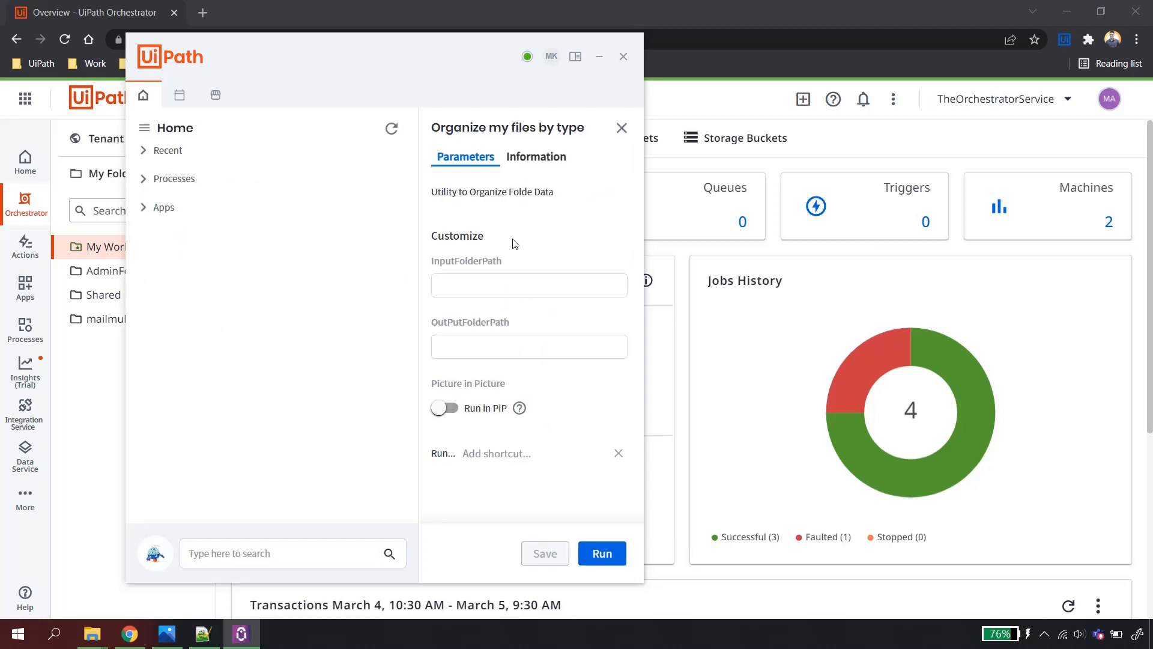
- Copy the path of the Desktop's TEMP folder from File Explorer into the automation's InputFolderPath parameter in UiPath Assistant
click(477, 286)
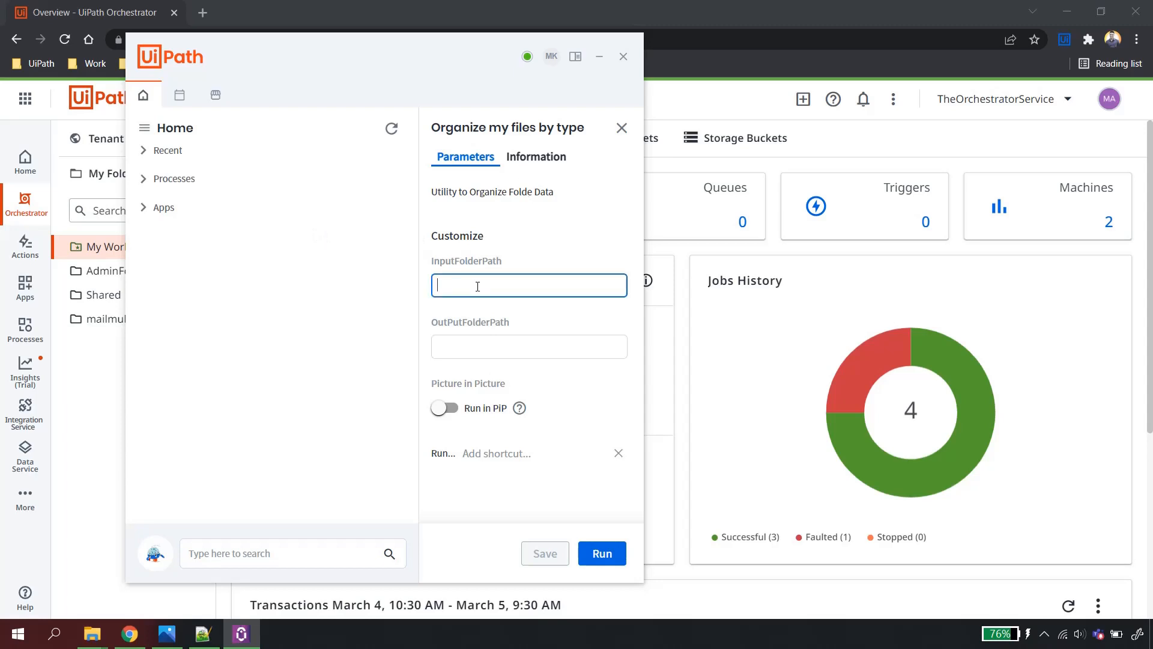
click(477, 344)
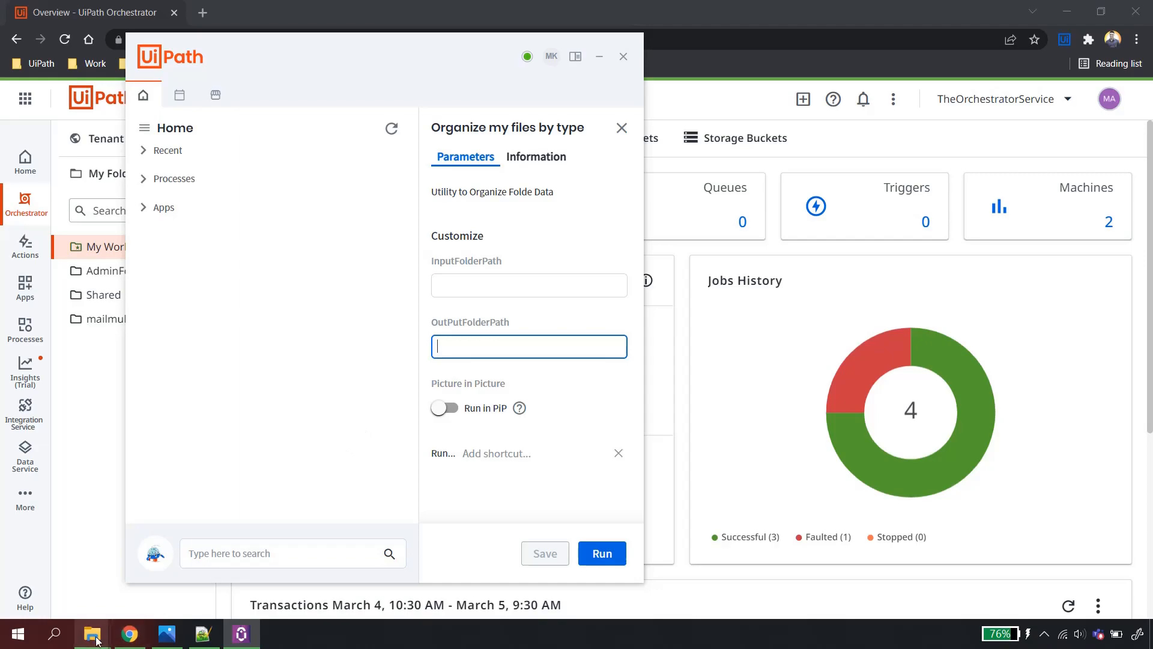
mouse_move(92, 633)
click(217, 575)
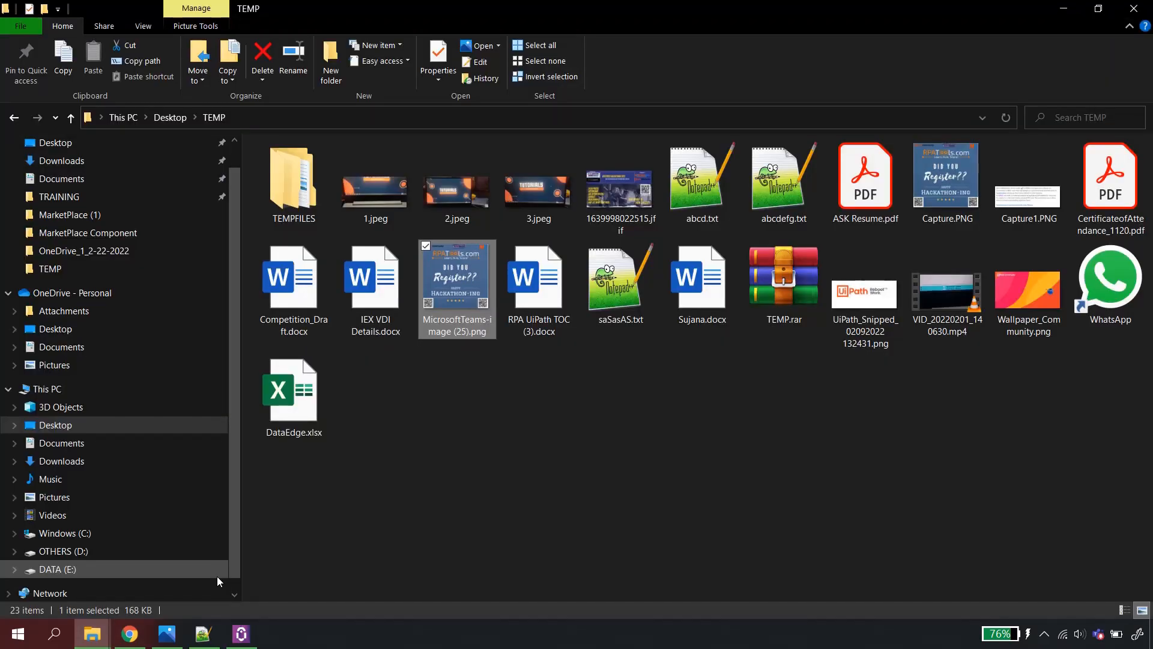
click(279, 118)
key(ctrl+c)
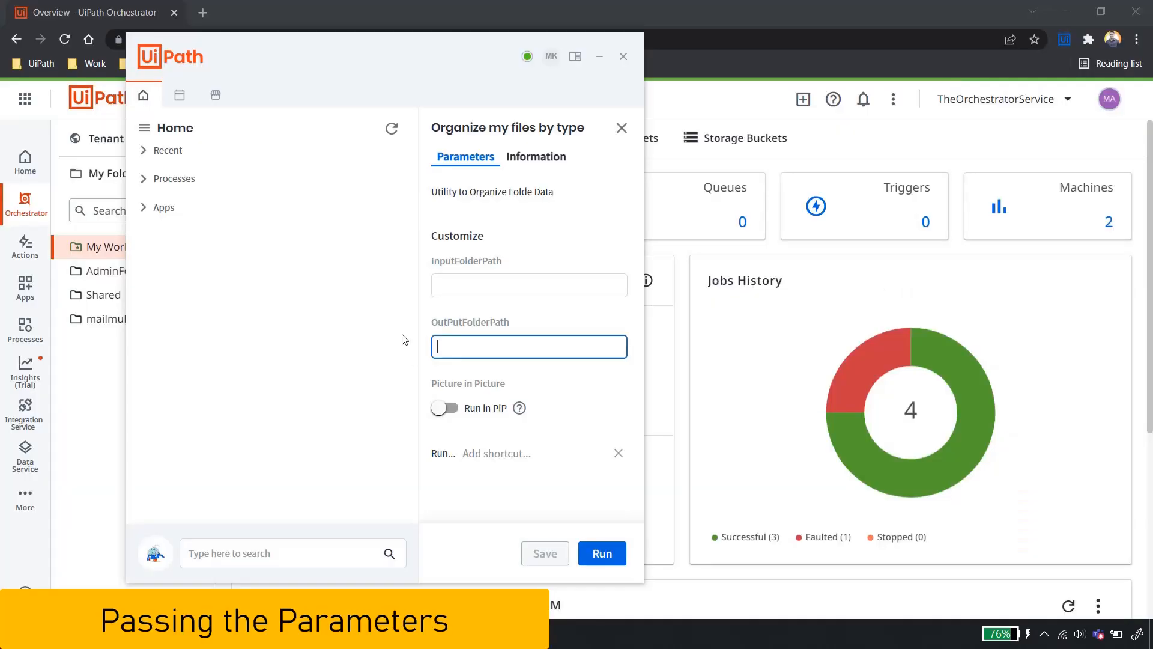
click(472, 284)
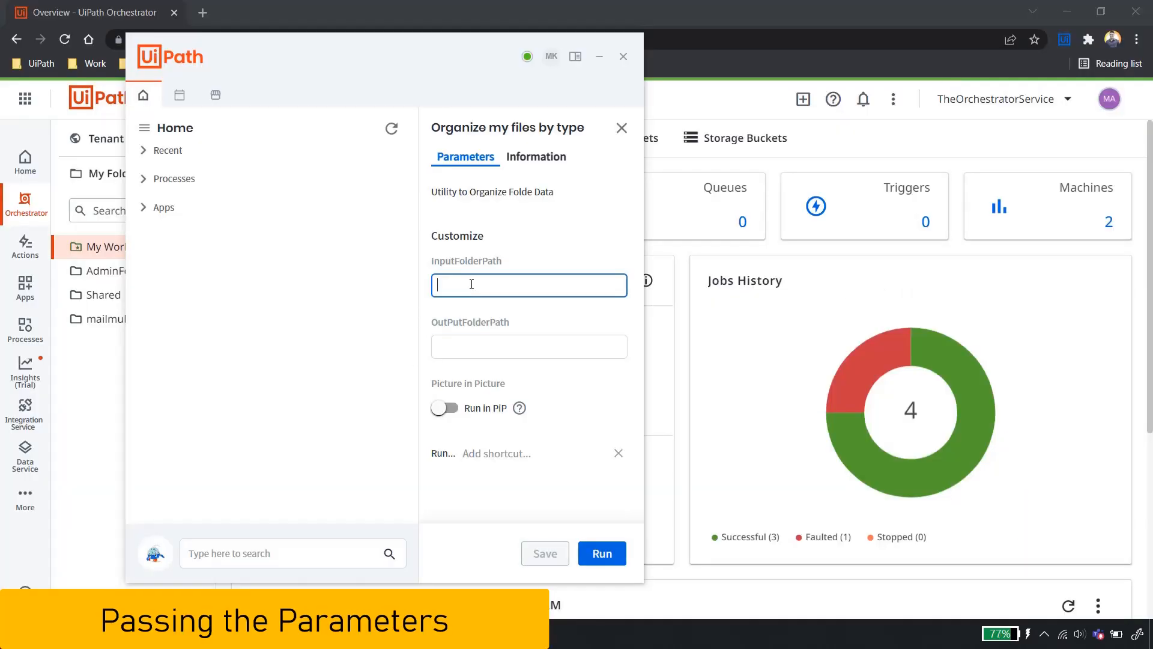
key(ctrl+v)
- Create a new folder named SORTEDDATA inside the TEMP folder in File Explorer
click(472, 348)
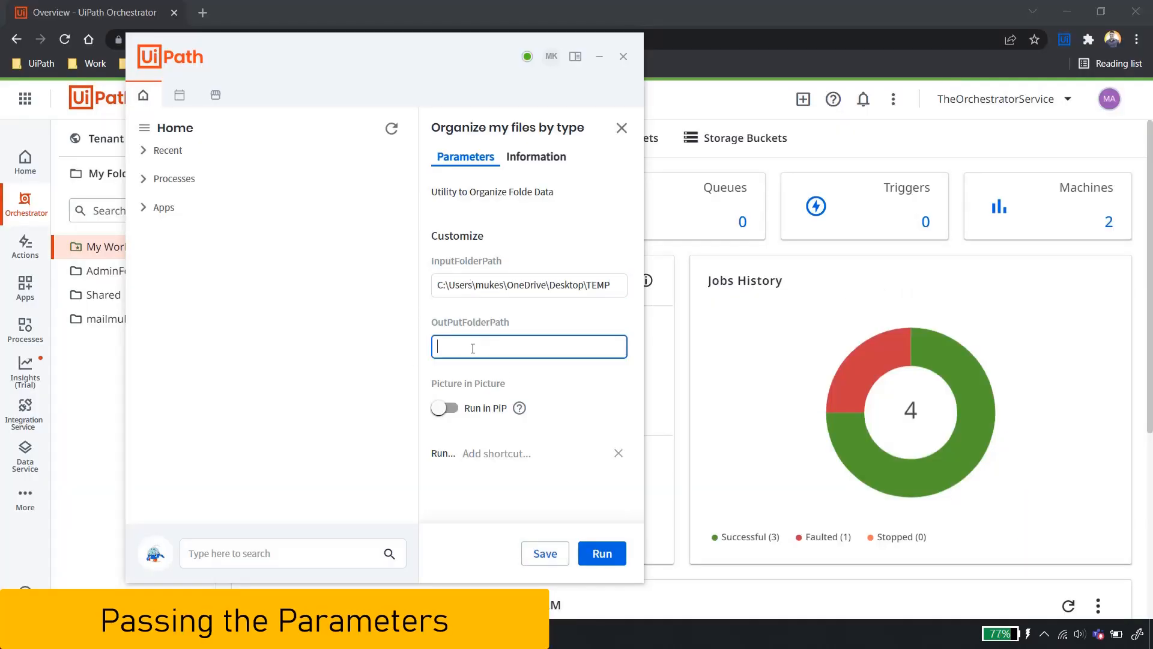
click(151, 633)
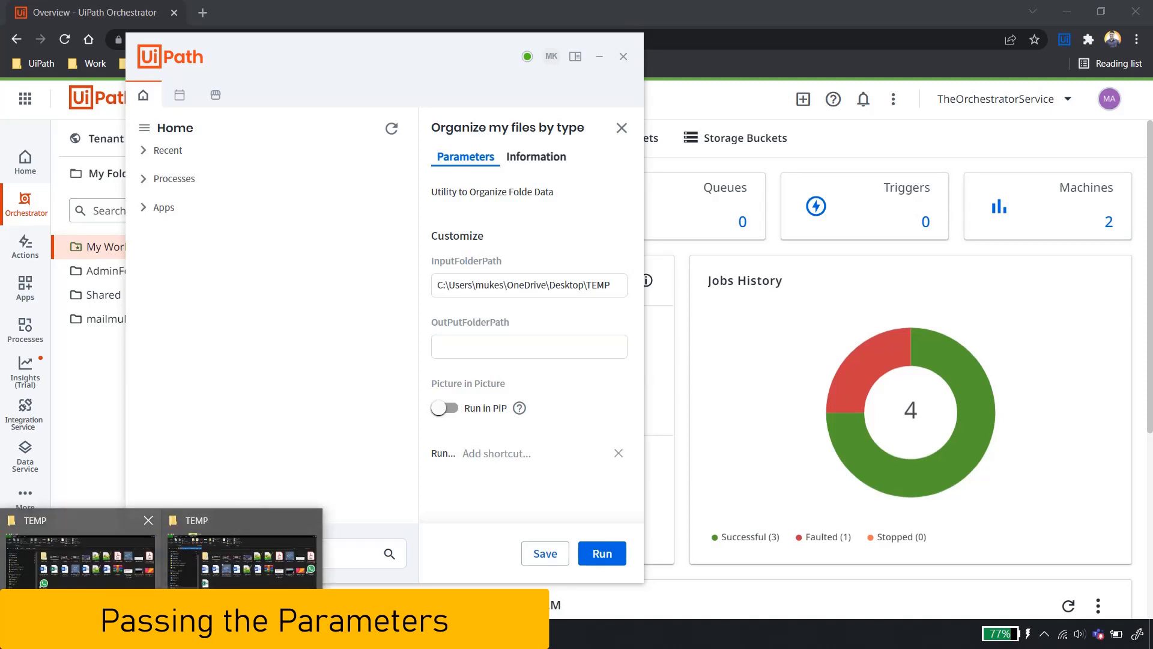
click(241, 548)
right_click(521, 406)
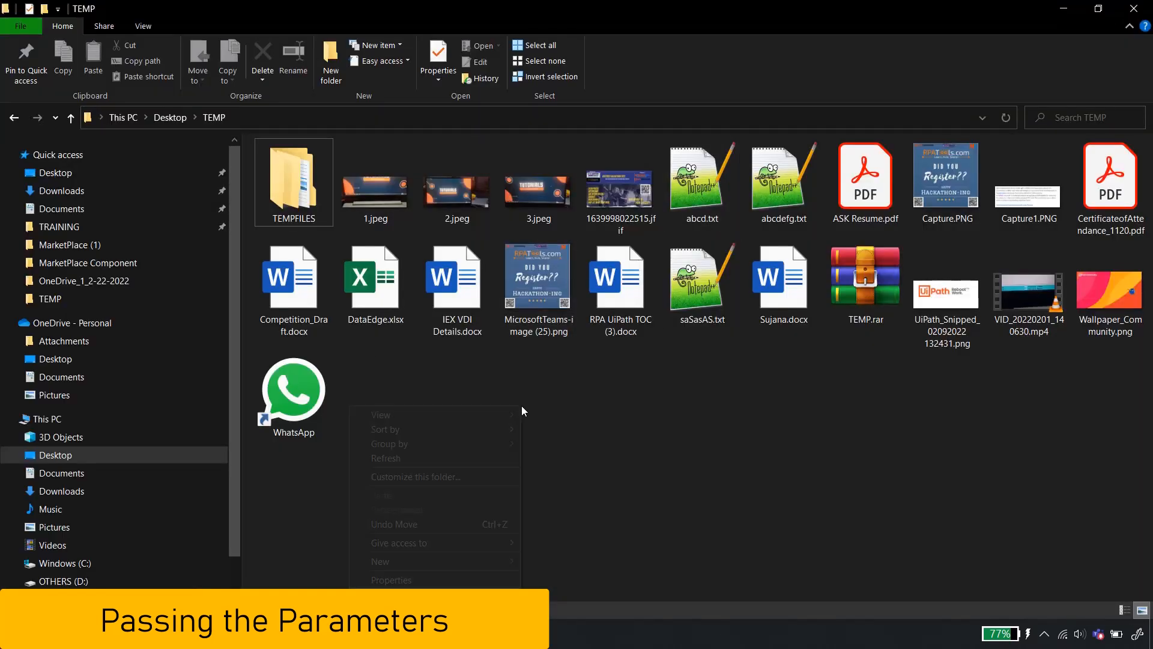
mouse_move(478, 561)
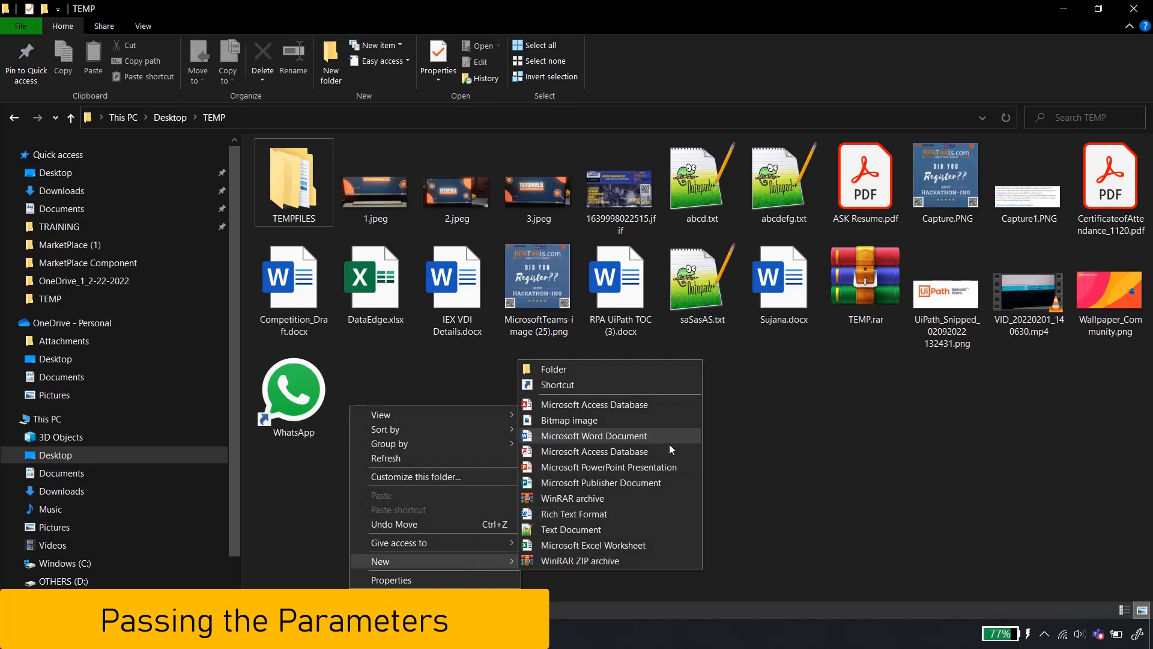
click(590, 367)
text(SORDE)
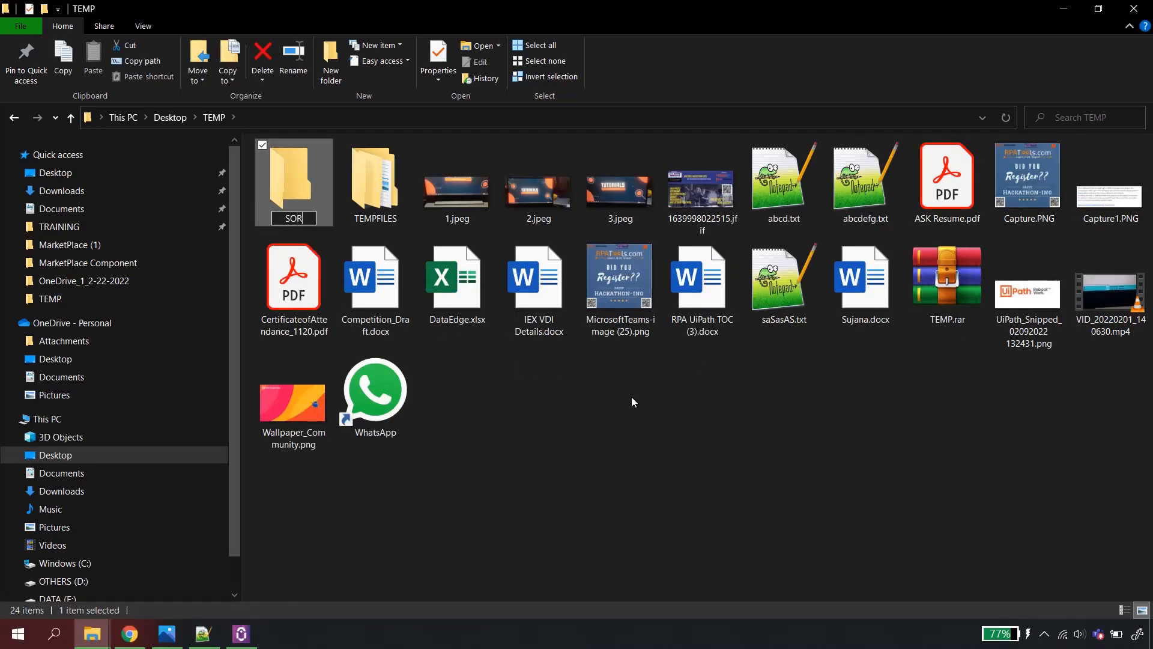
key(BackSpace)
key(BackSpace)
text(TEDDATA)
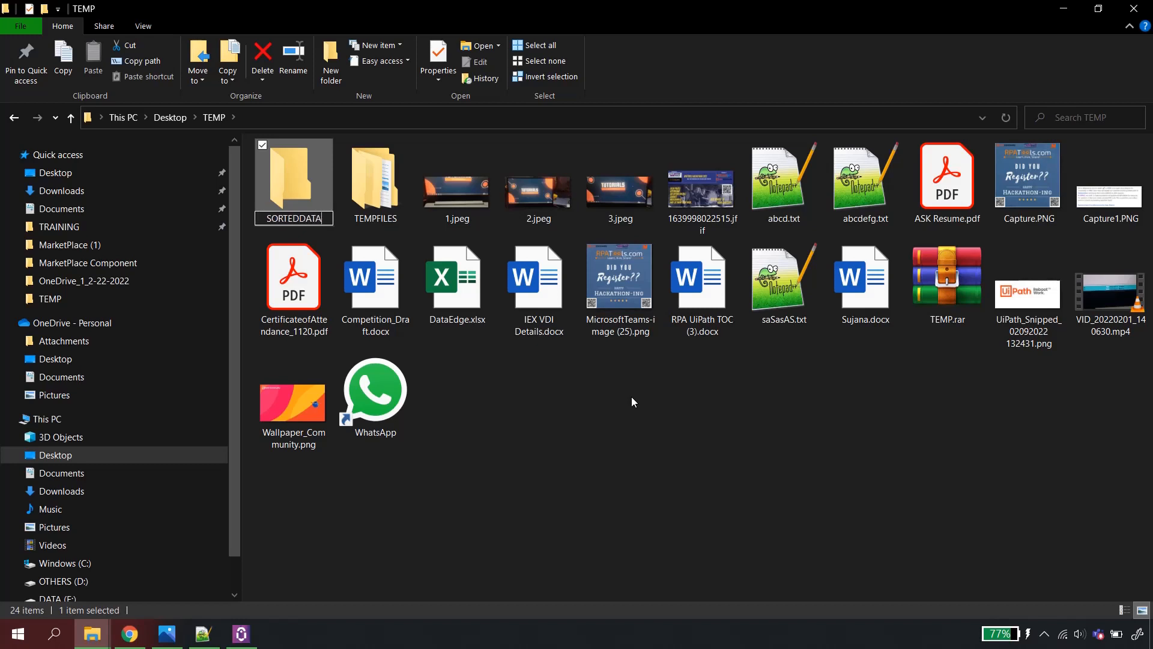
click(346, 231)
- Copy the path of the SORTEDDATA folder into the automation's OutPutFolderPath parameter in UiPath Assistant
double_click(288, 173)
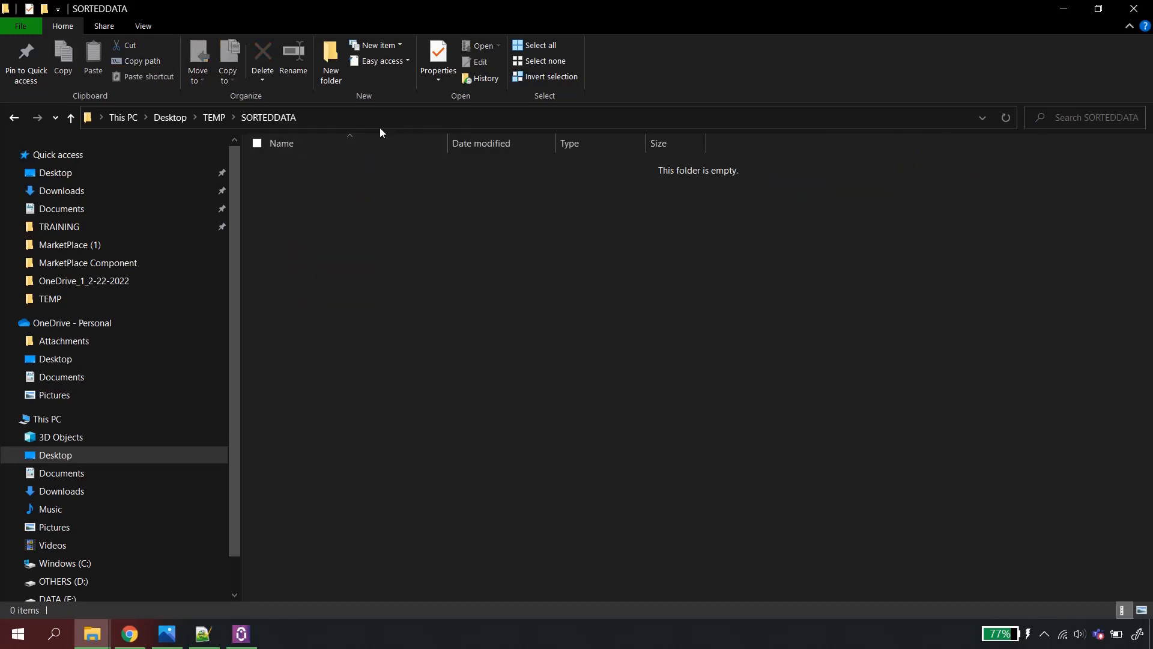
click(336, 115)
key(ctrl+c)
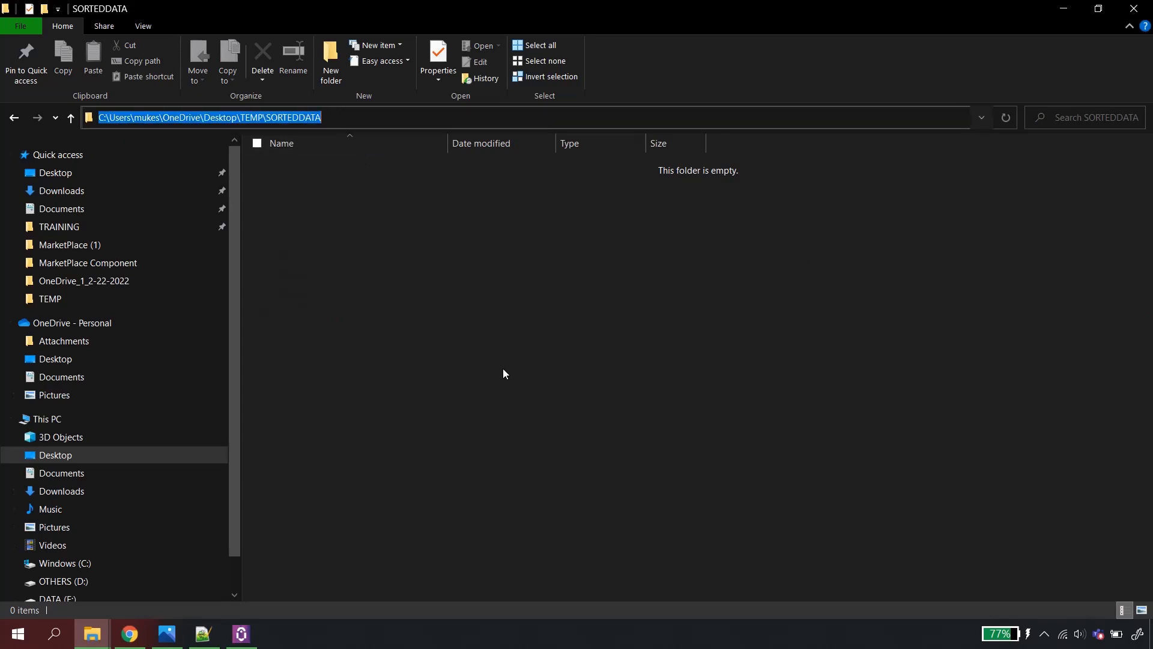
click(241, 634)
click(456, 349)
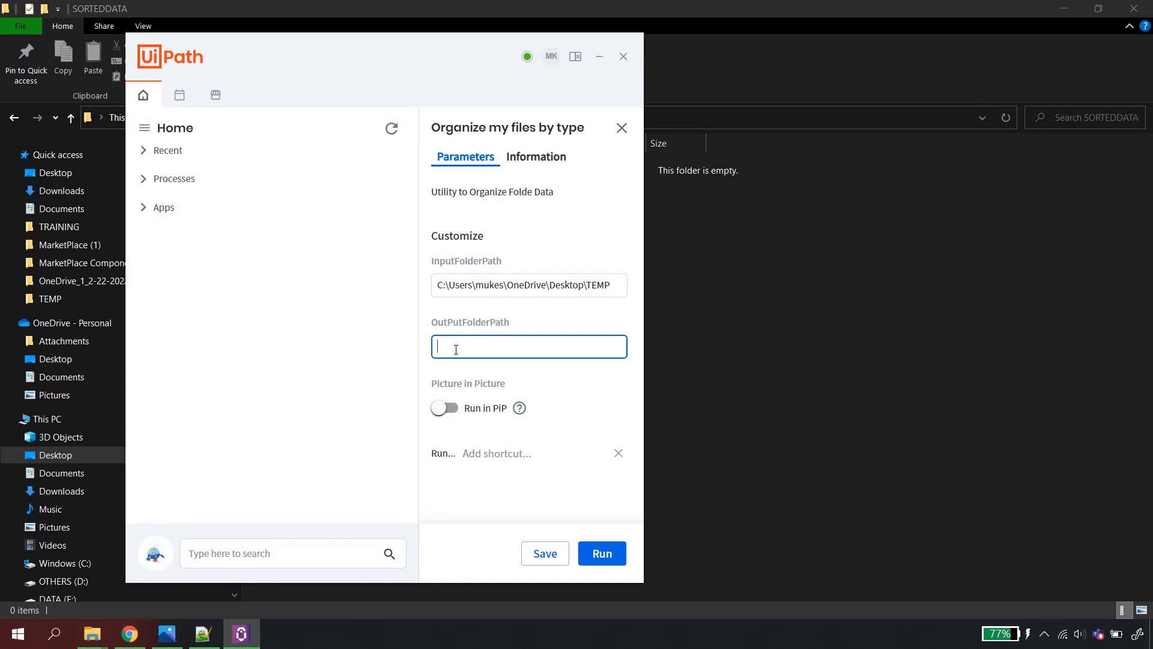
key(ctrl+v)
click(581, 384)
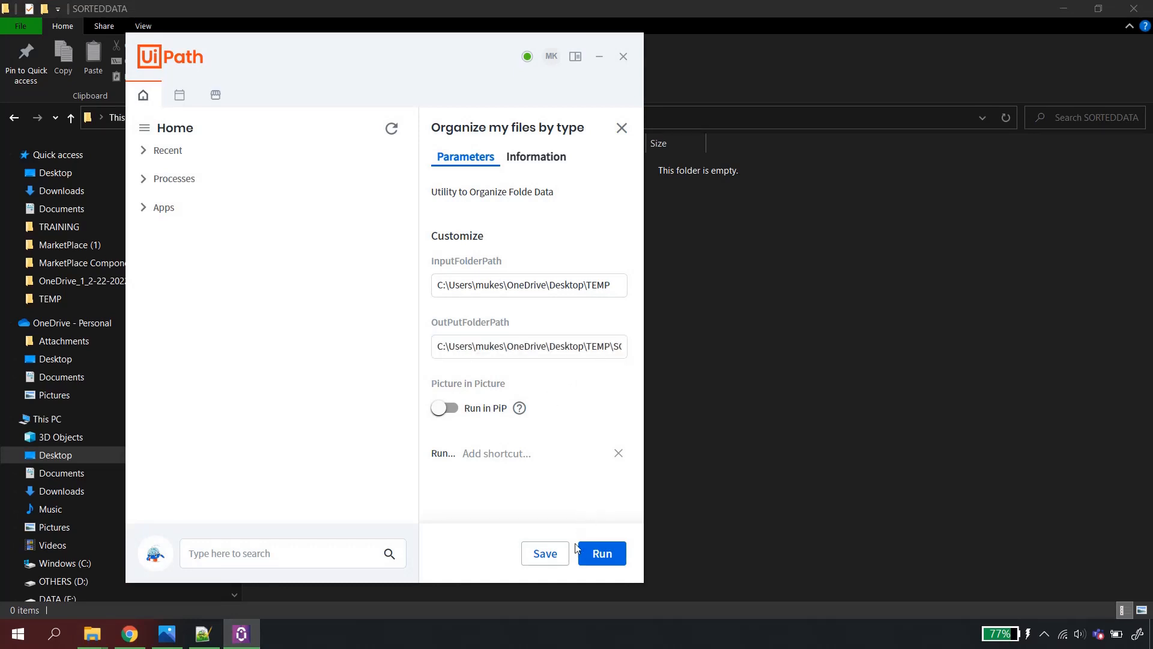
- Run Organize my files by type, saving the changed parameters, and dismiss its message box when the job finishes
click(597, 556)
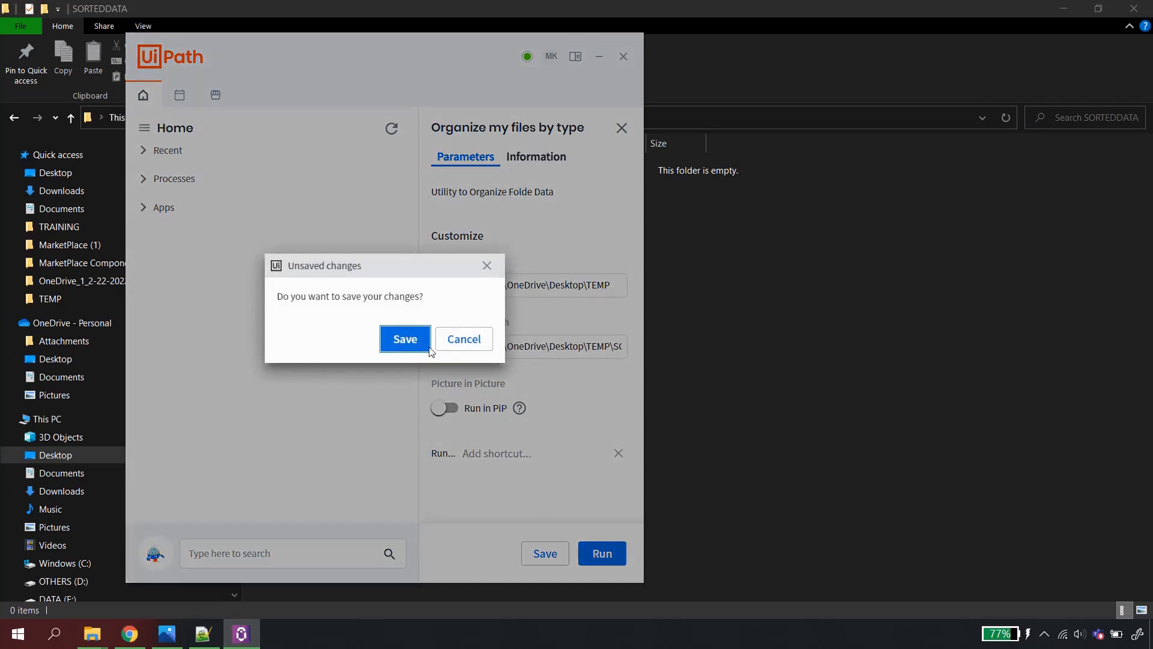
drag(414, 280, 452, 274)
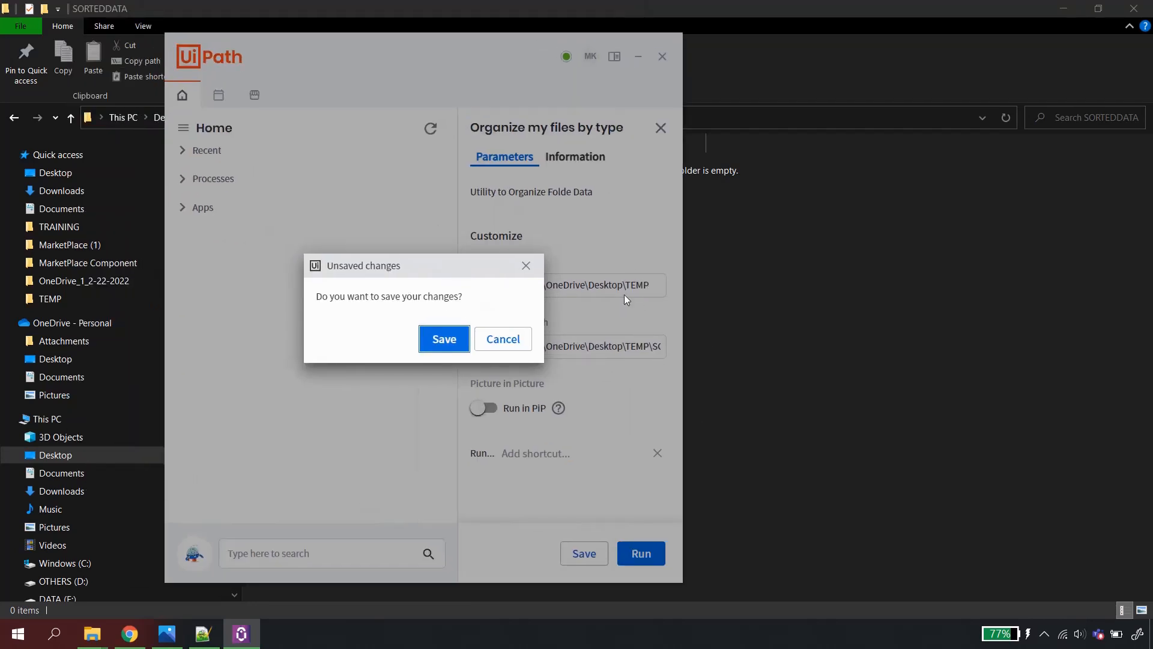
click(443, 339)
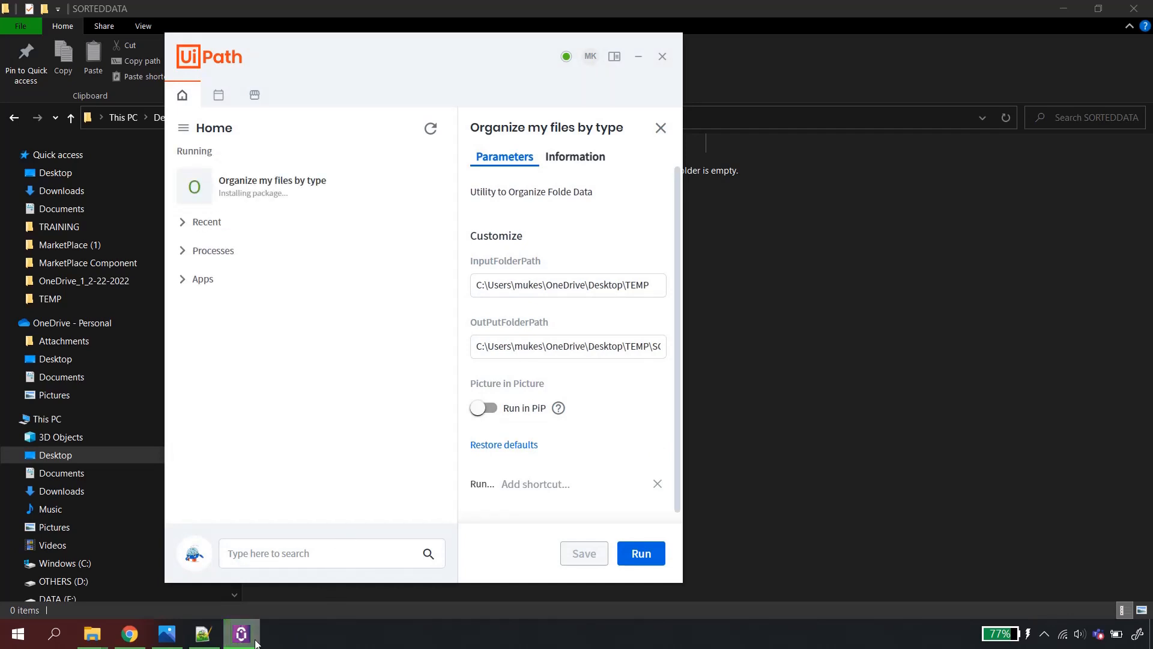
mouse_move(255, 641)
mouse_move(239, 181)
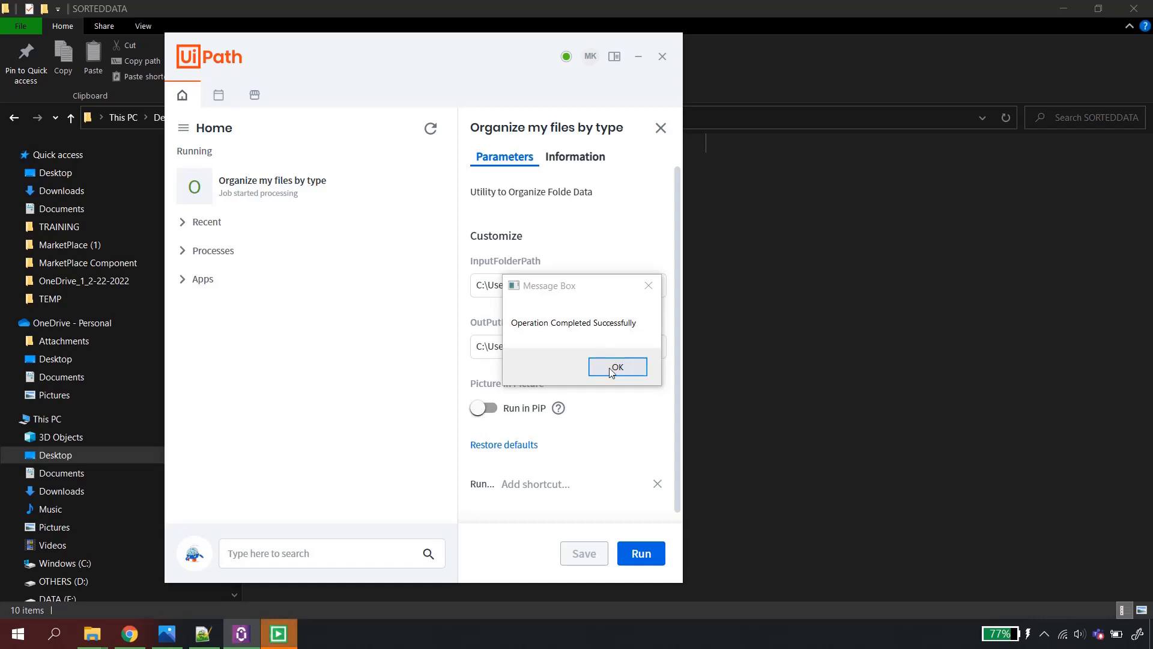
drag(577, 285, 939, 263)
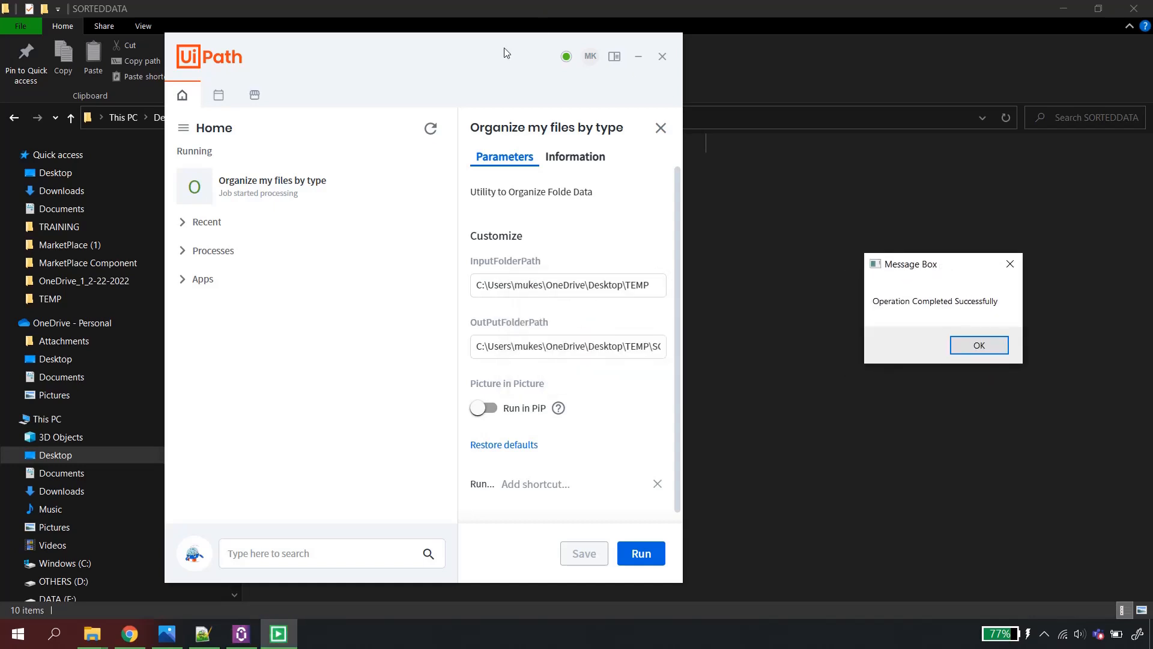
click(982, 346)
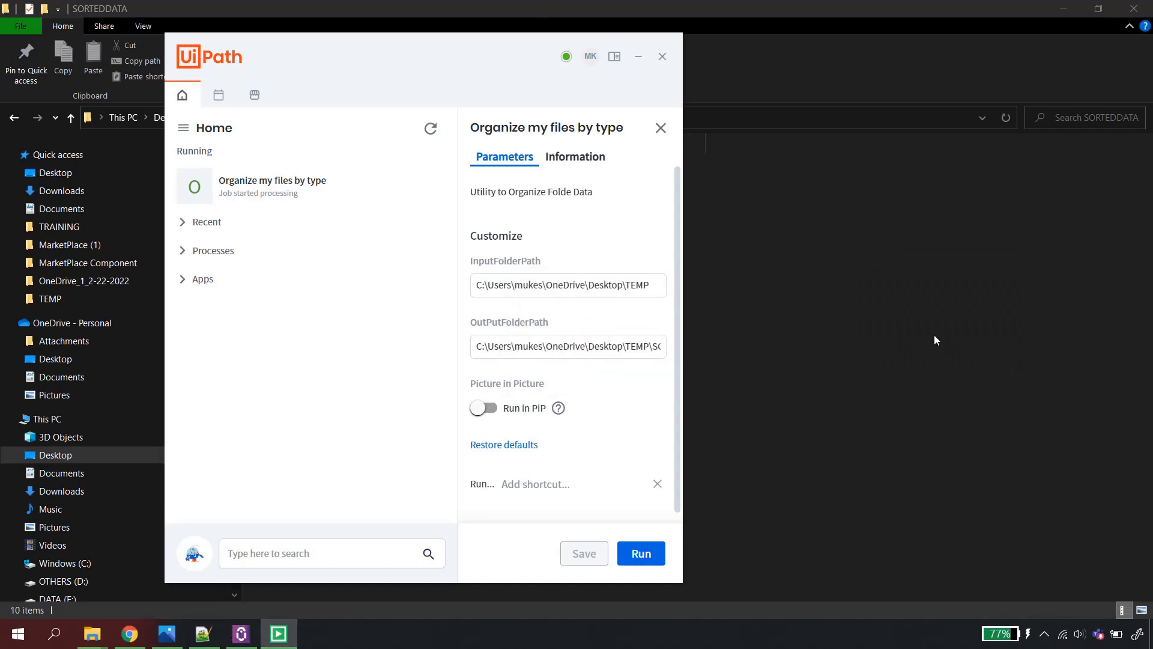
- Minimize UiPath Assistant, check the contents of the TEMP folder in File Explorer and reopen its SORTEDDATA folder
click(639, 58)
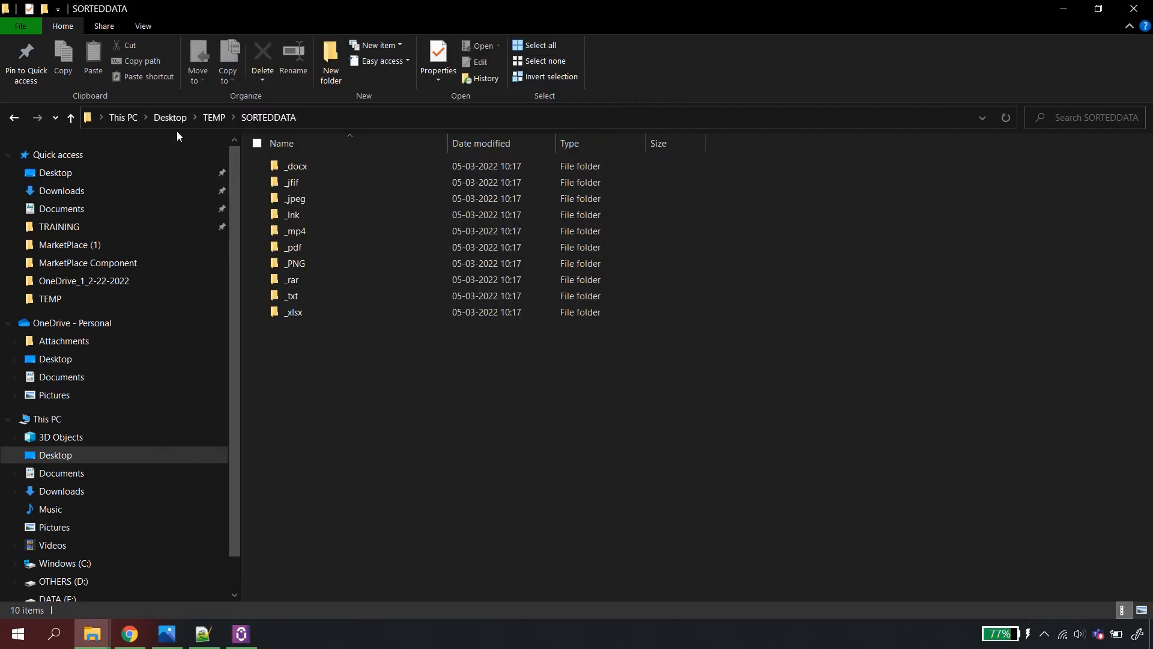
click(211, 118)
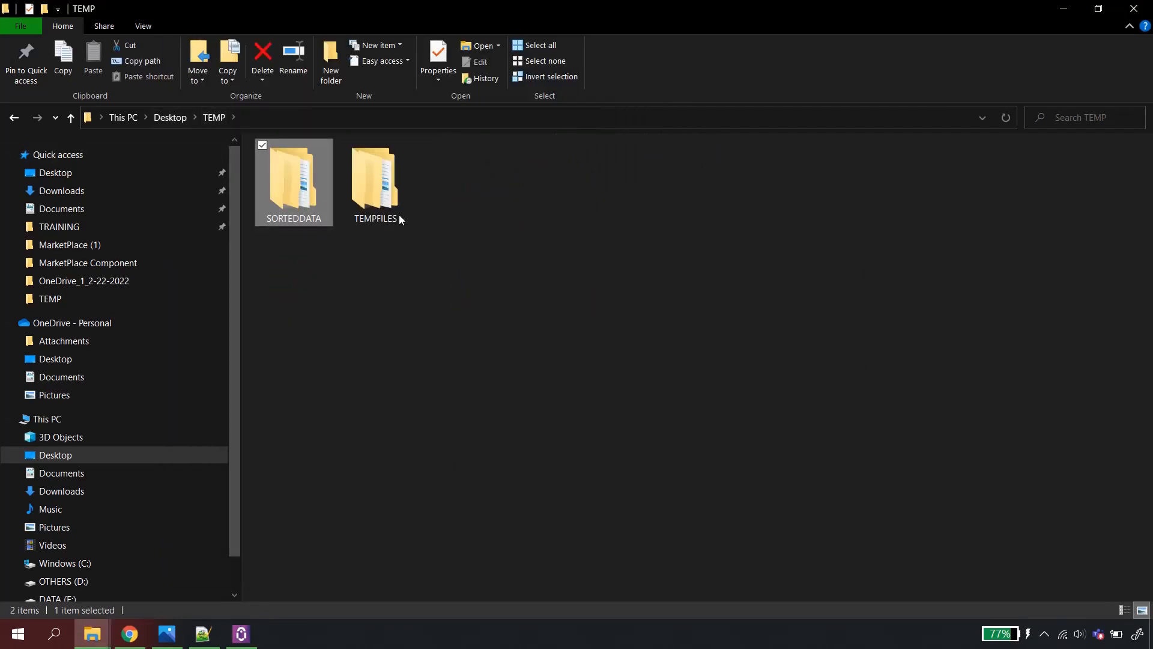
double_click(283, 189)
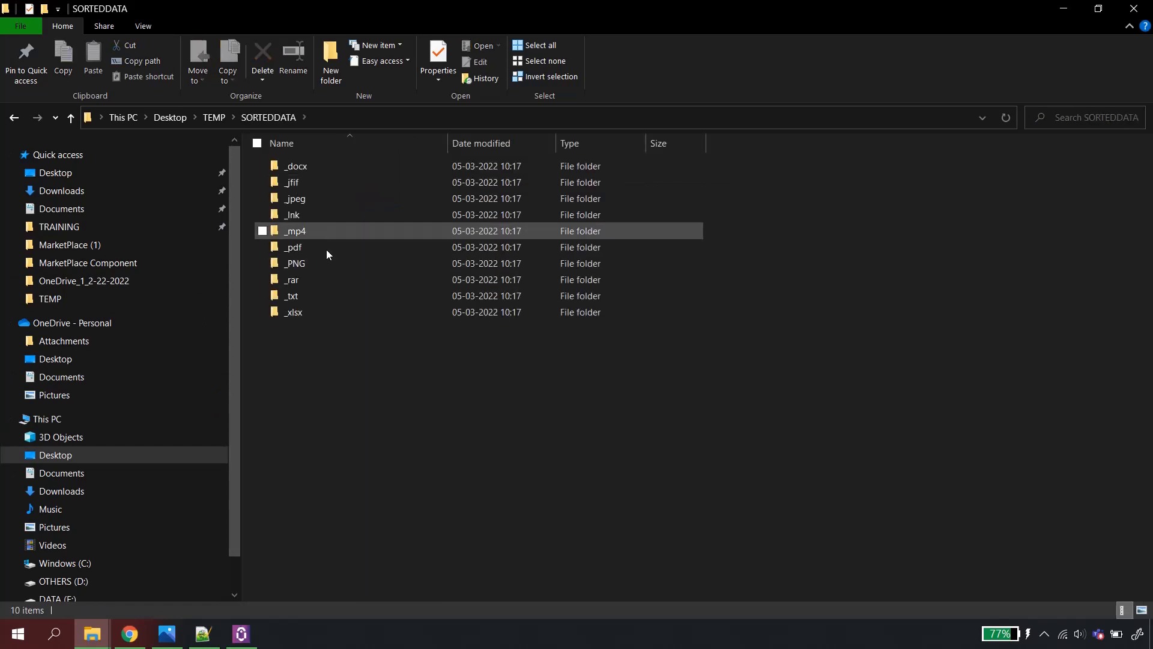
- Examine the sorted files in the _docx, _jfif and _PNG subfolders of SORTEDDATA
double_click(322, 166)
key(alt+Left)
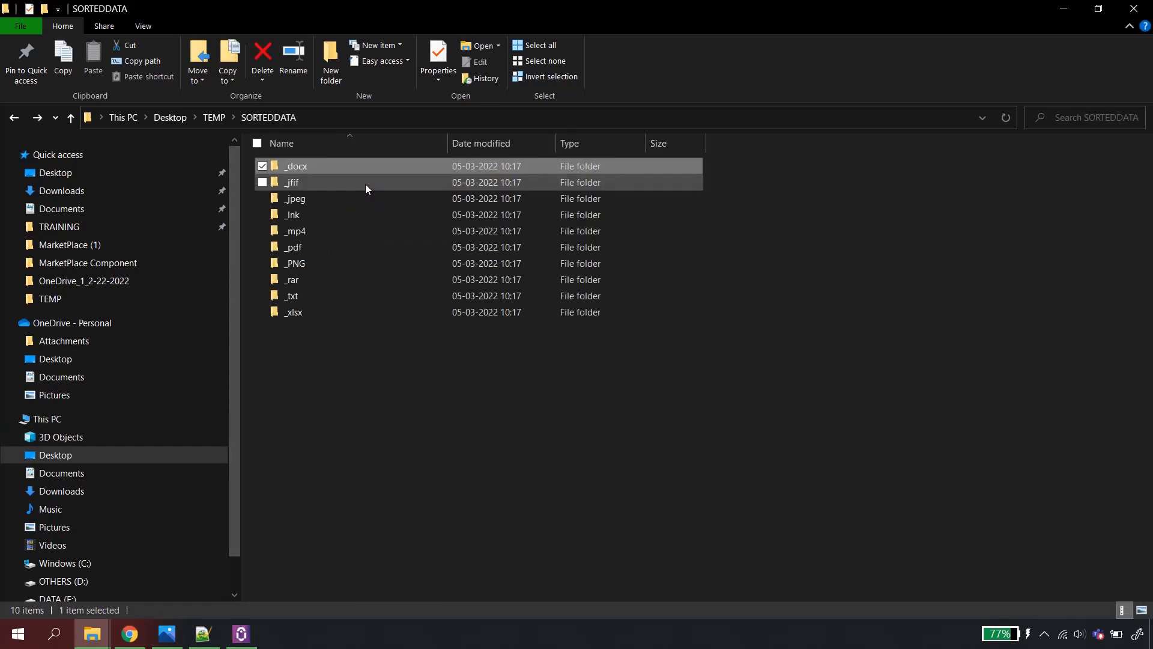
key(Down)
key(Return)
key(BackSpace)
key(Down)
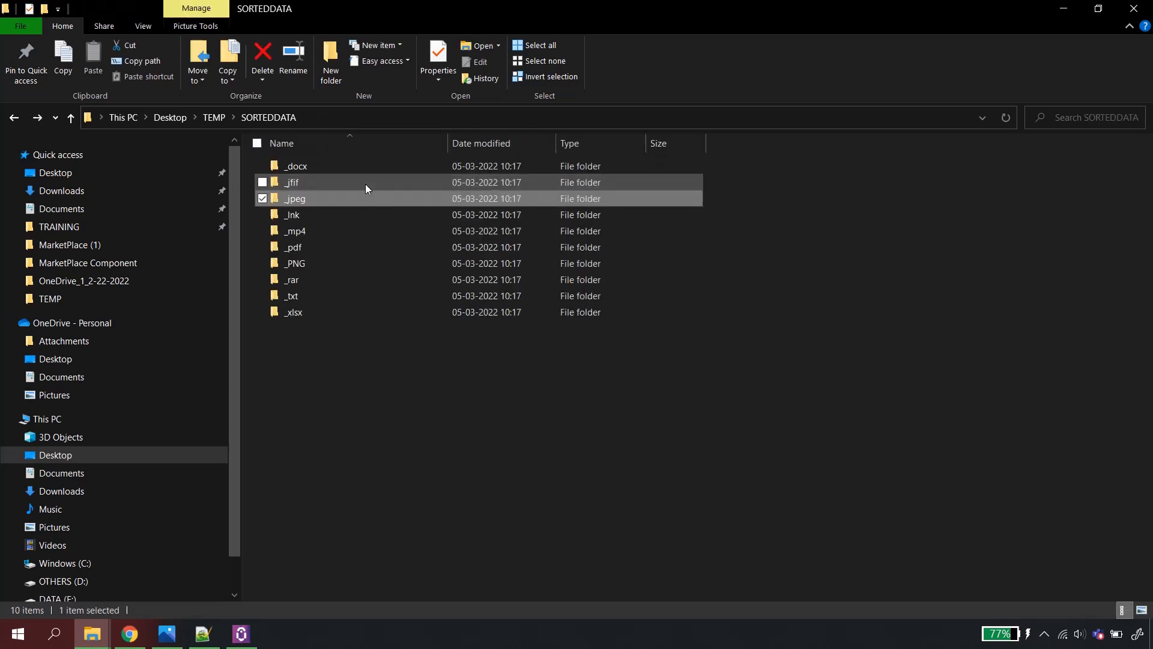
key(Down)
key(Down)
key(Down)
key(Down)
key(Return)
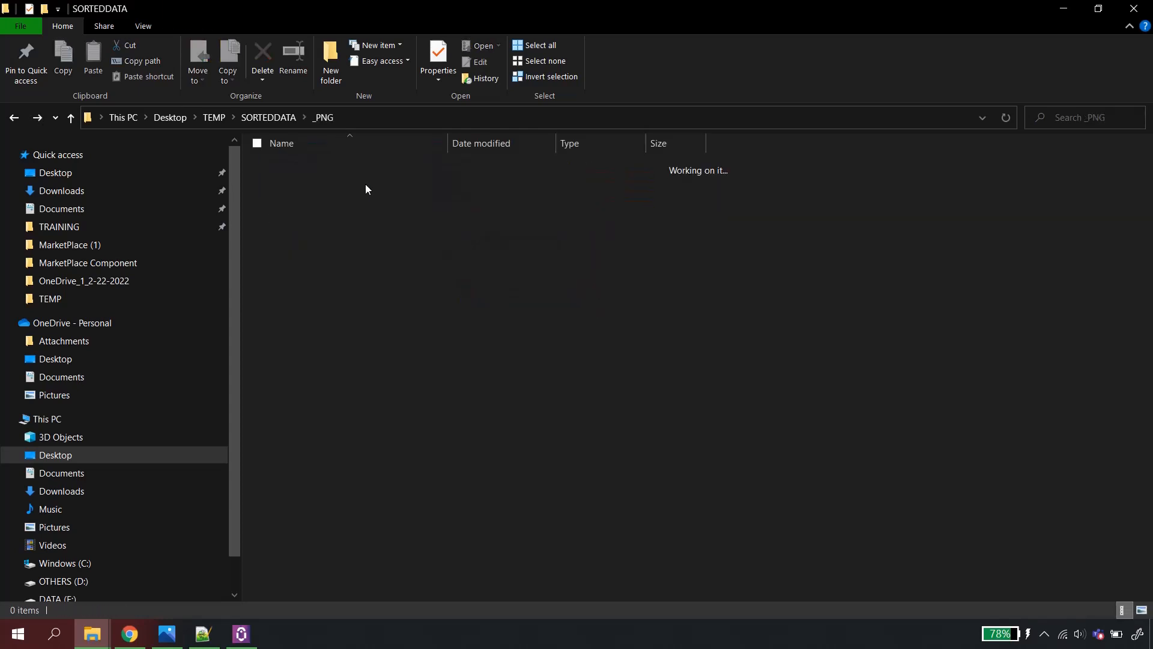
- Go back to SORTEDDATA and examine the files in its _pdf subfolder
key(BackSpace)
key(Down)
key(Down)
key(Up)
key(Up)
key(Up)
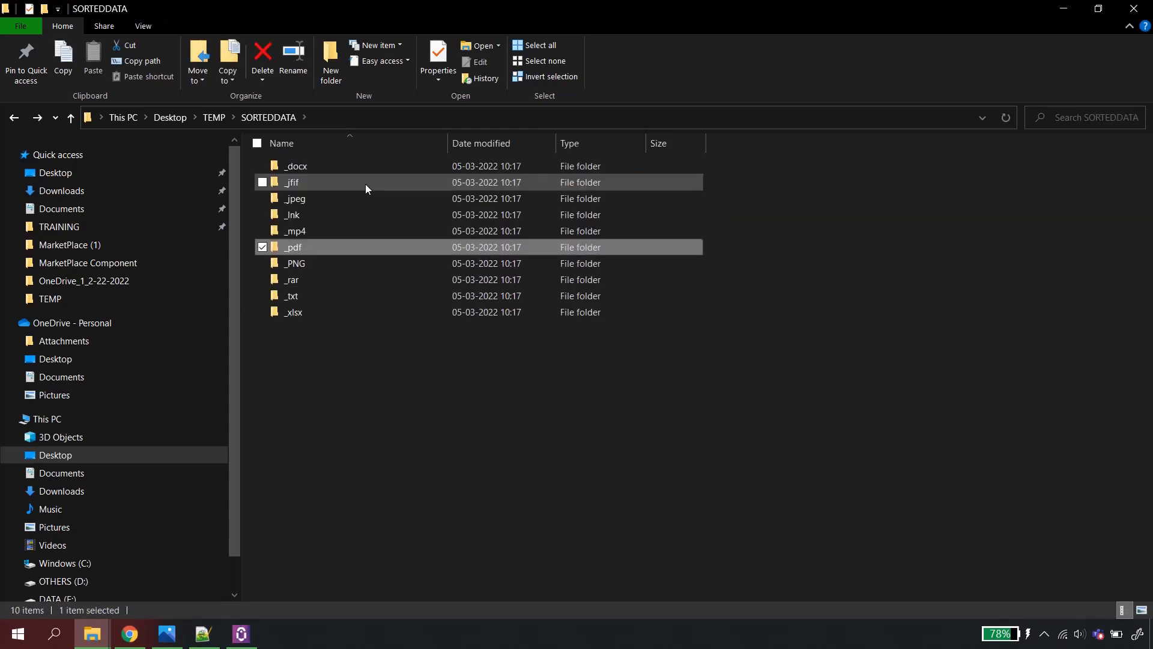
key(Return)
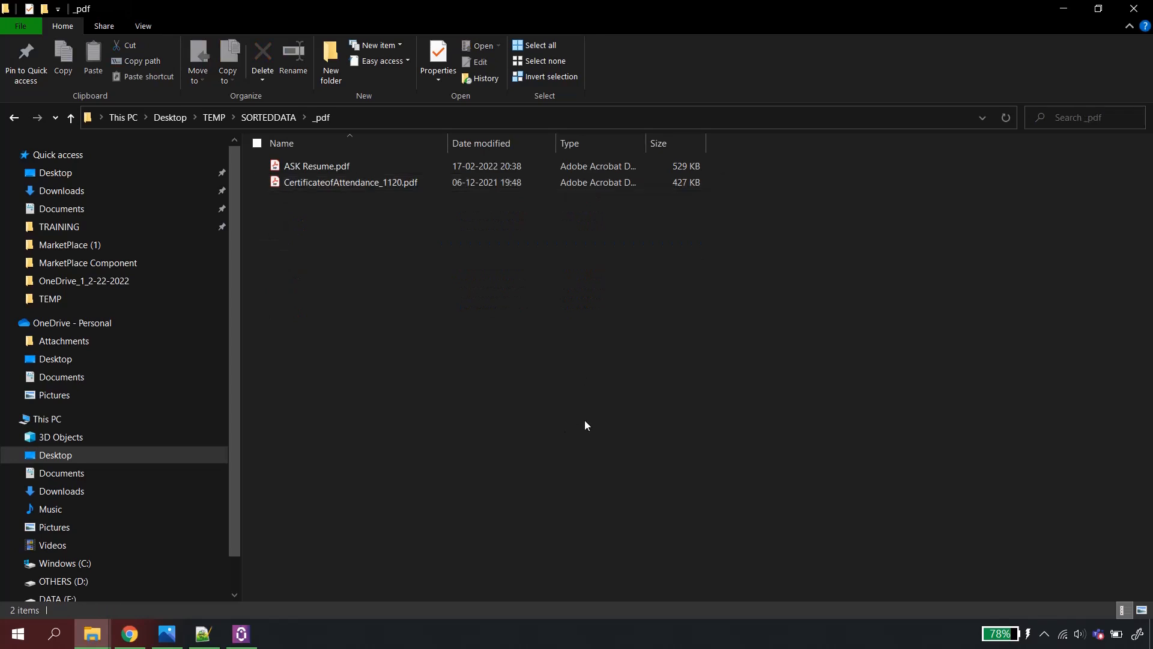
- Switch to UiPath Assistant, create a desktop shortcut for Organize my files by type and dismiss the message box
click(241, 633)
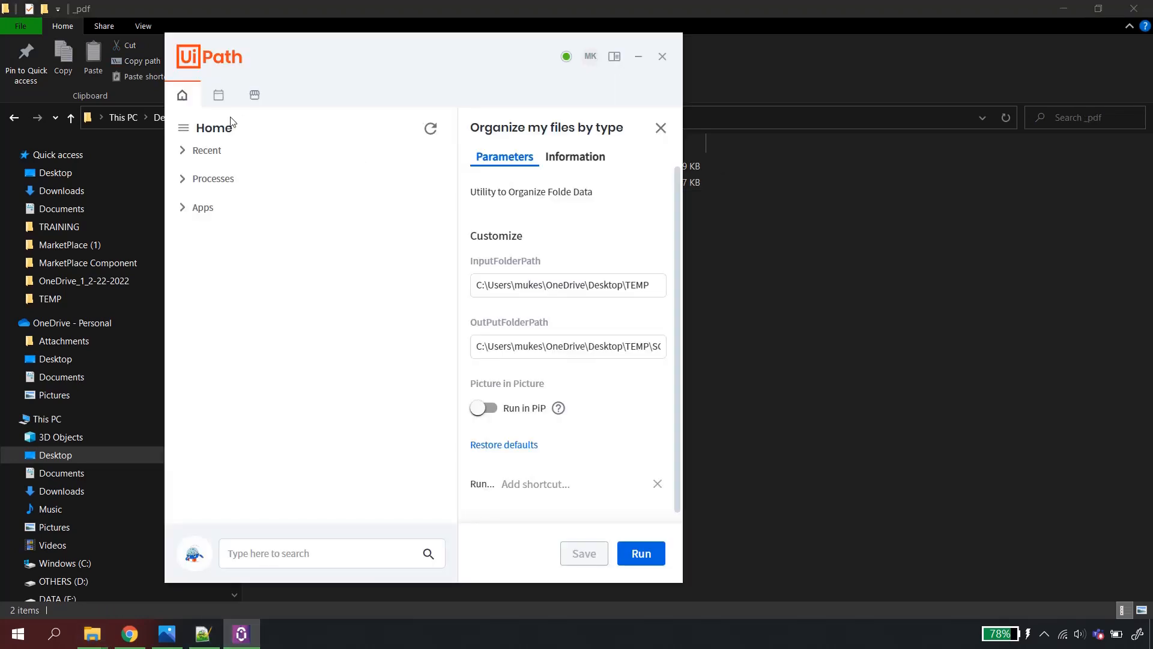
click(181, 154)
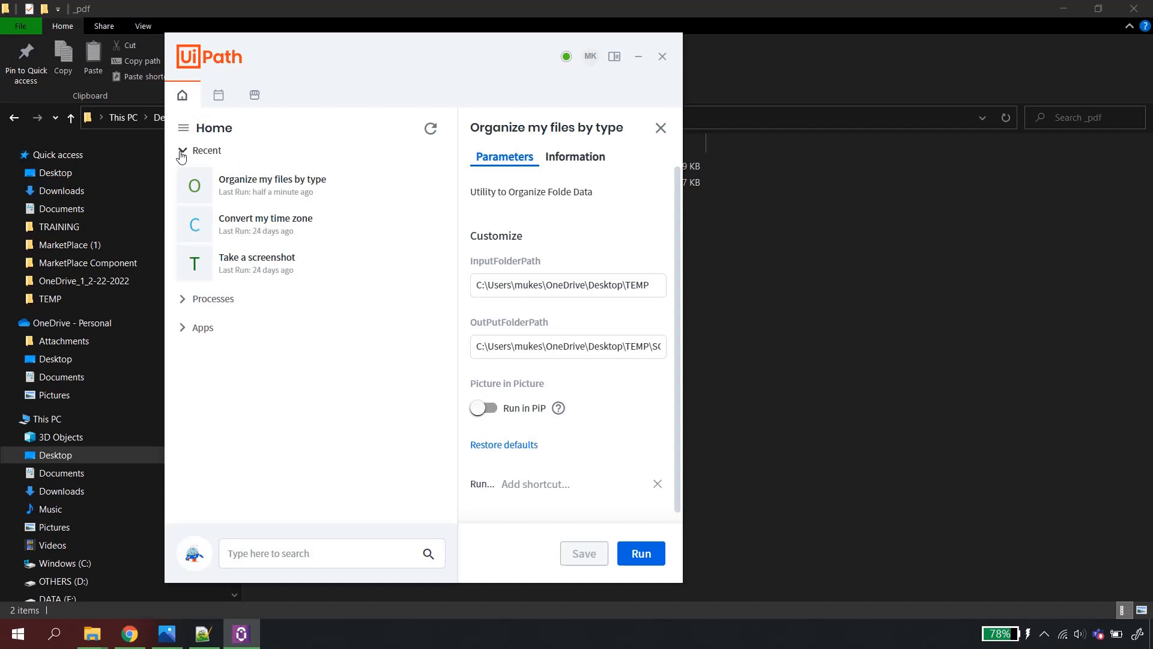
click(431, 189)
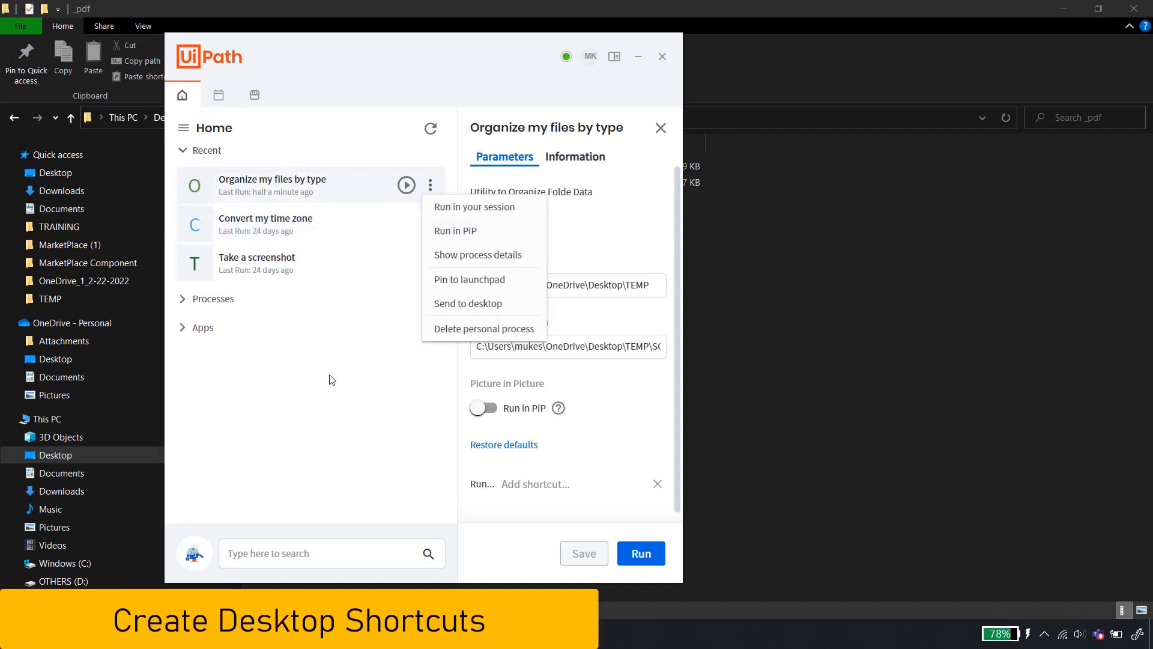
click(464, 304)
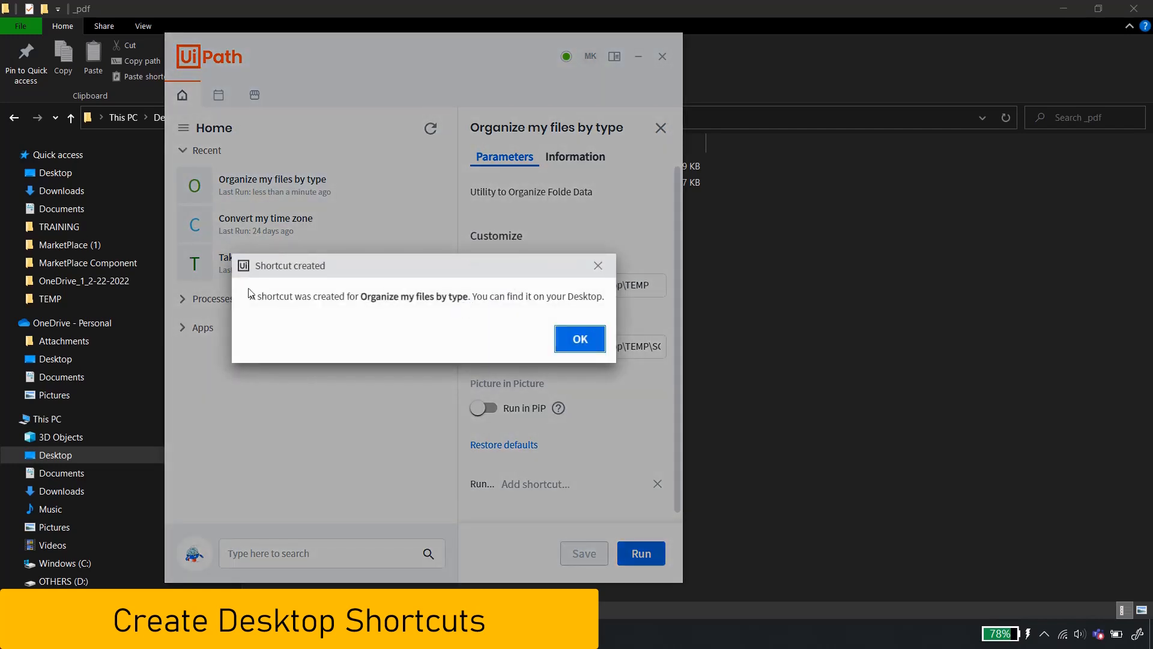
click(580, 340)
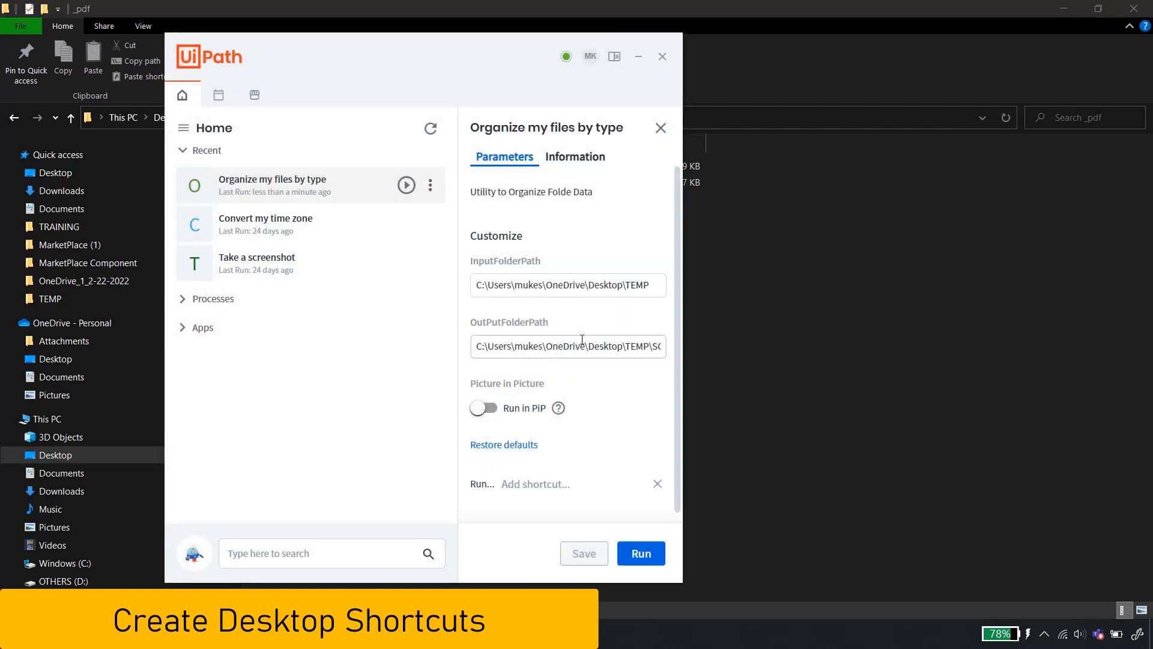
- Browse the list of automations offered in UiPath Assistant's Marketplace
click(255, 98)
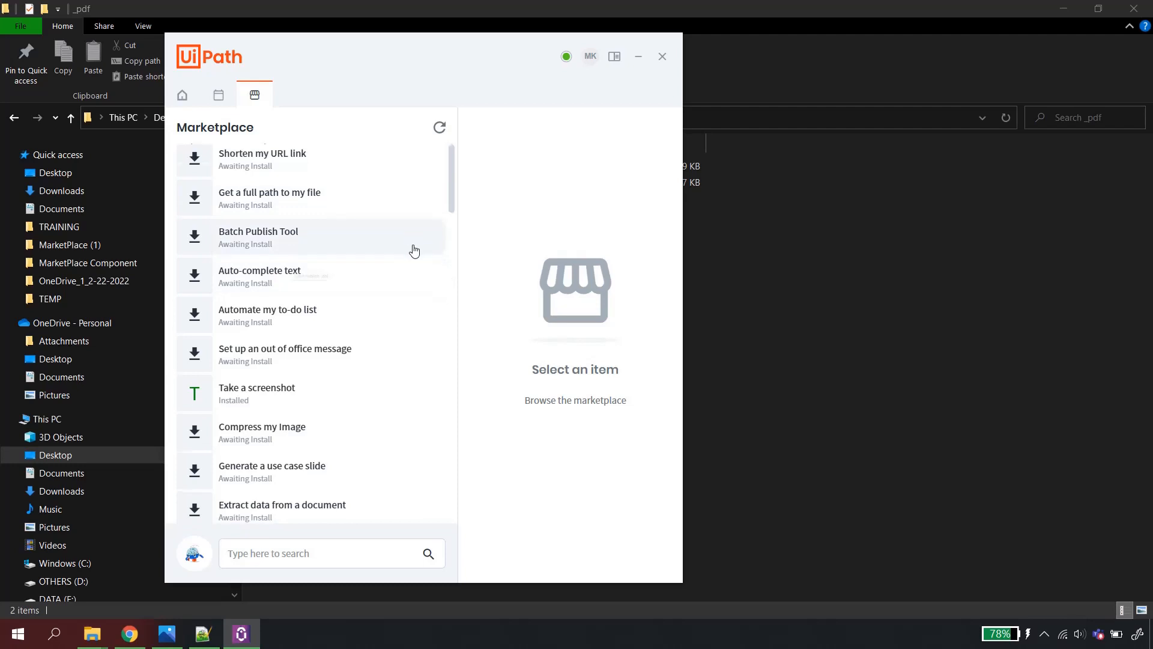
scroll(414, 251, down, 15)
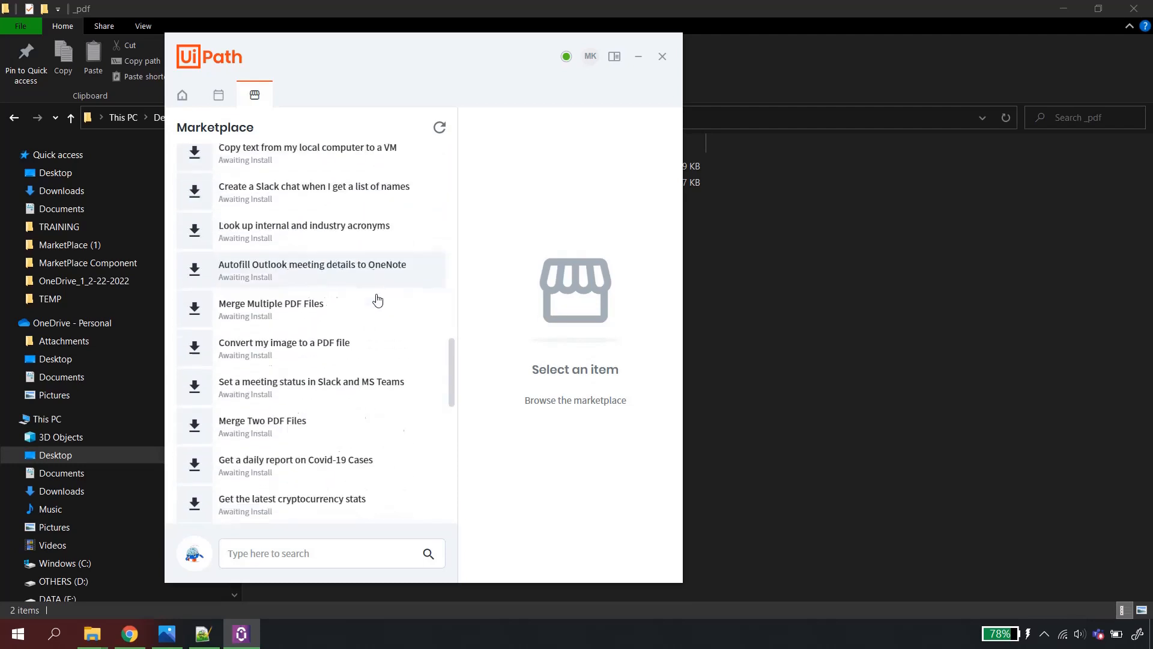
scroll(378, 300, down, 10)
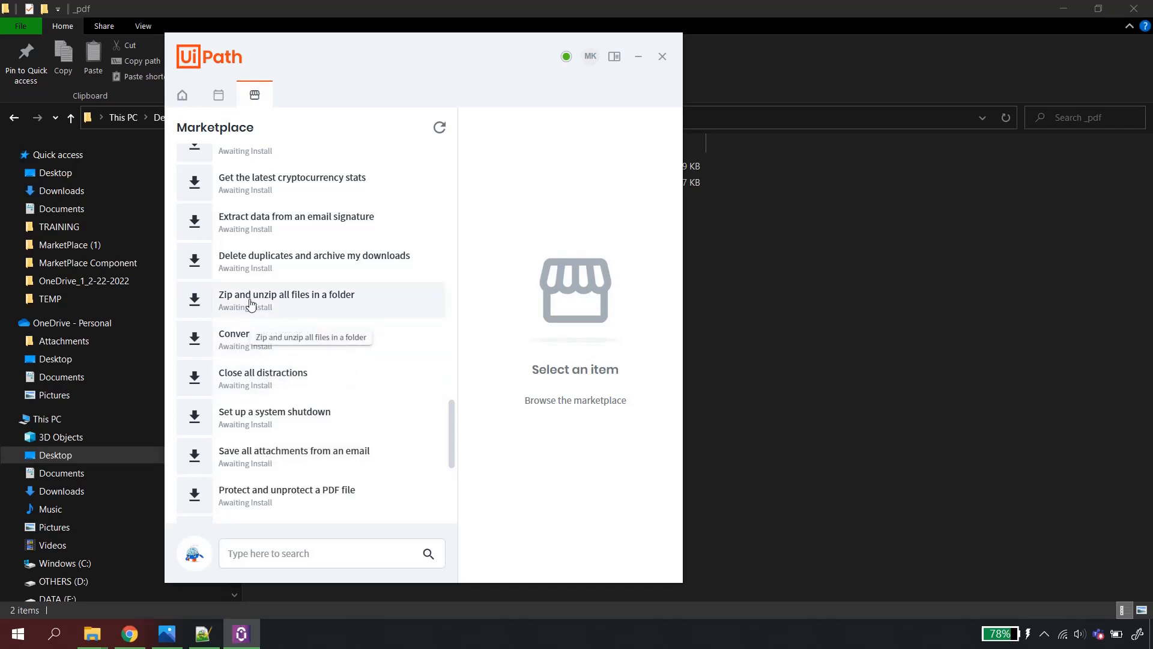
scroll(348, 334, down, 8)
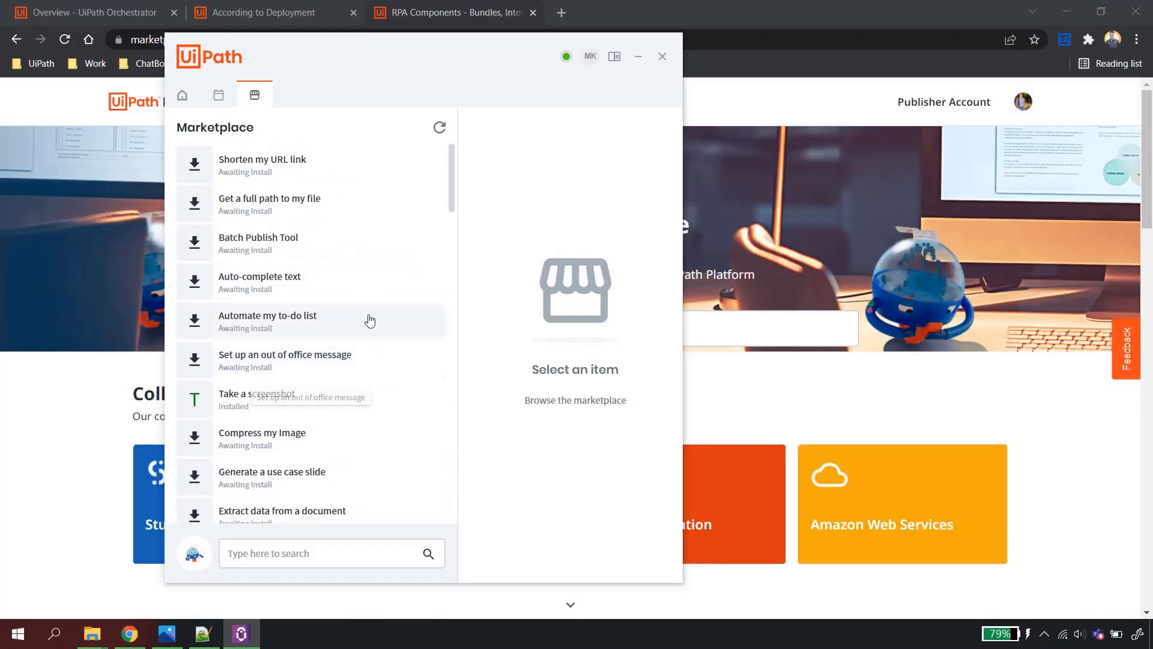
scroll(342, 335, down, 15)
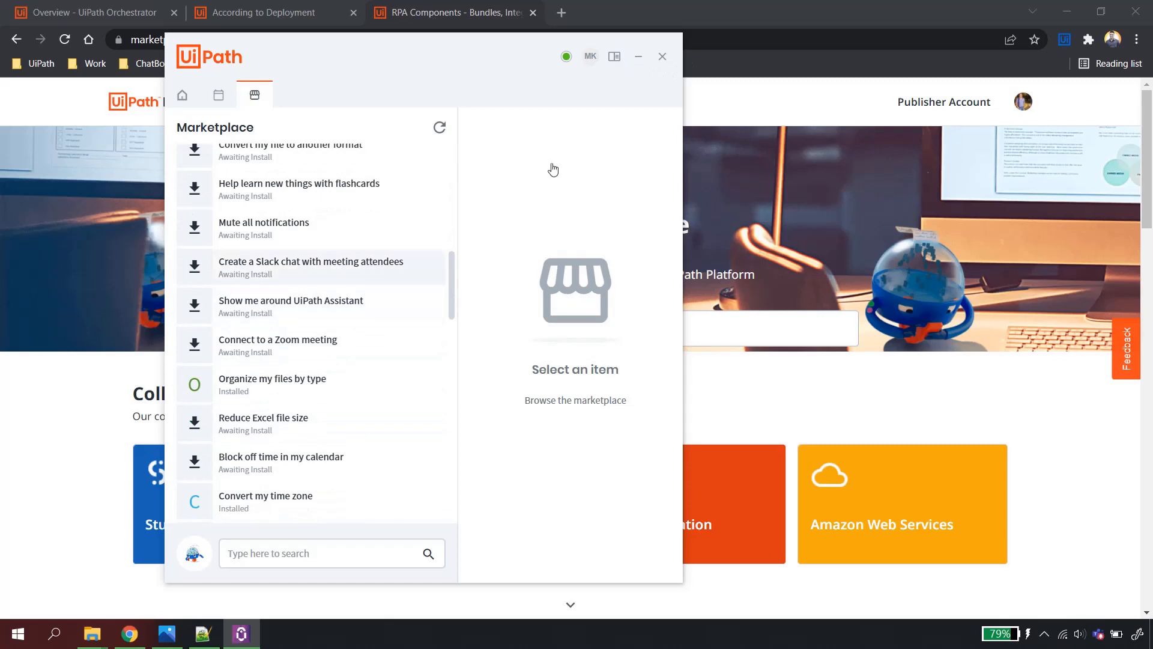
- Minimize UiPath Assistant and open the collection Ready-to-go automations for UiPath Assistant on the UiPath Marketplace website
click(638, 57)
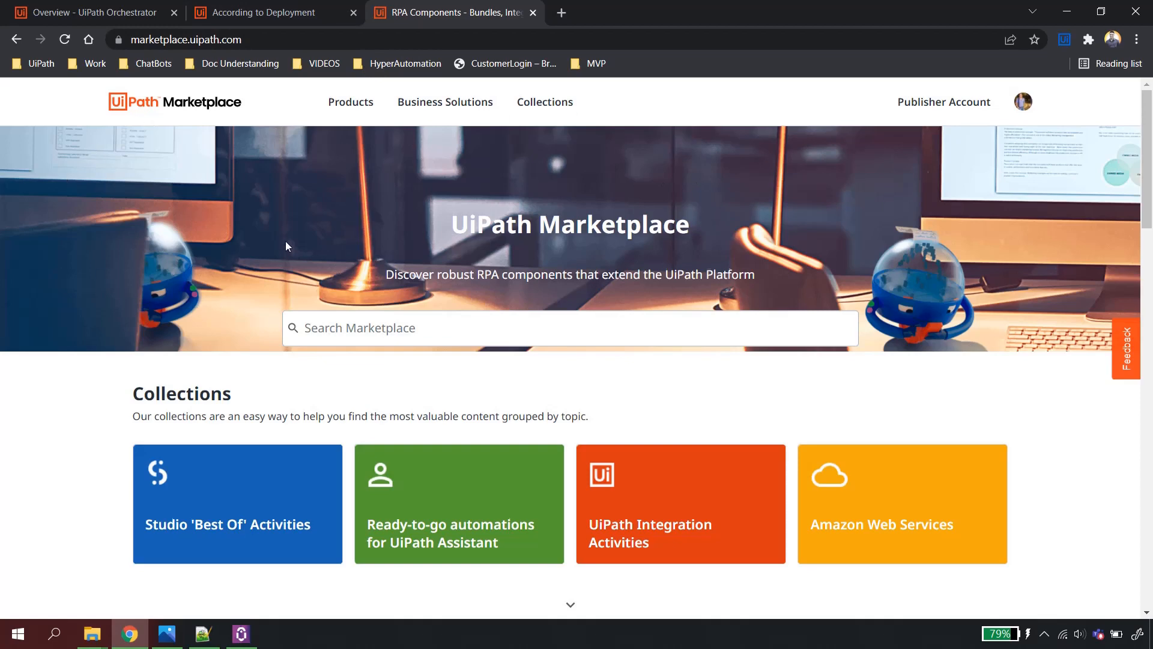
scroll(286, 242, down, 3)
scroll(214, 304, up, 3)
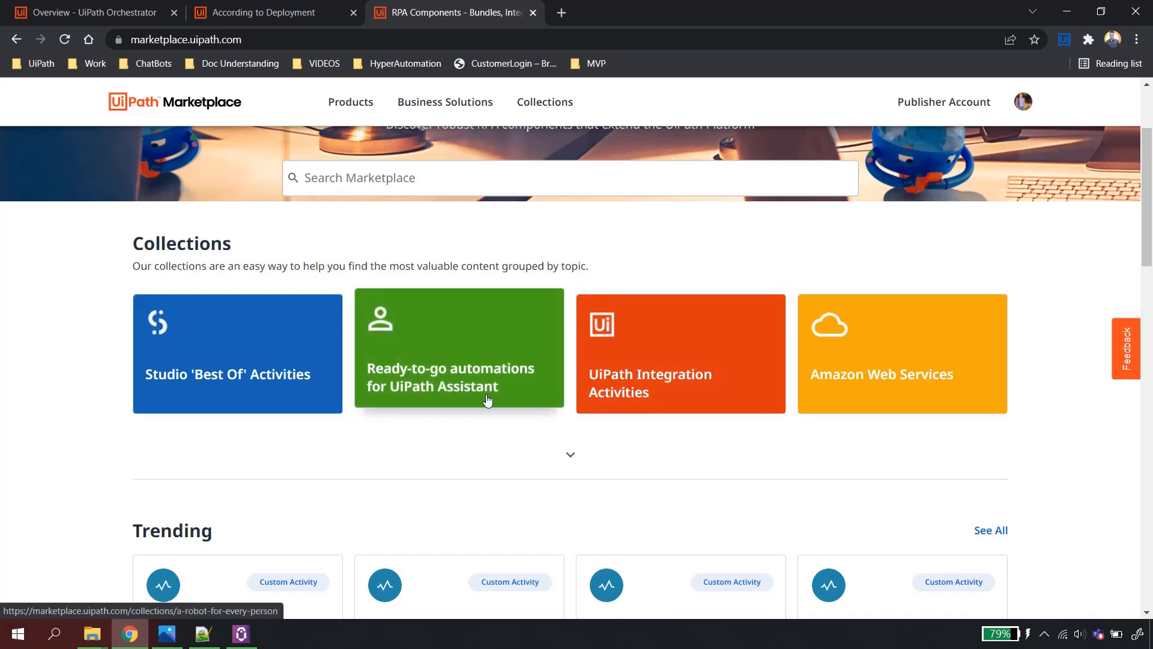
click(455, 386)
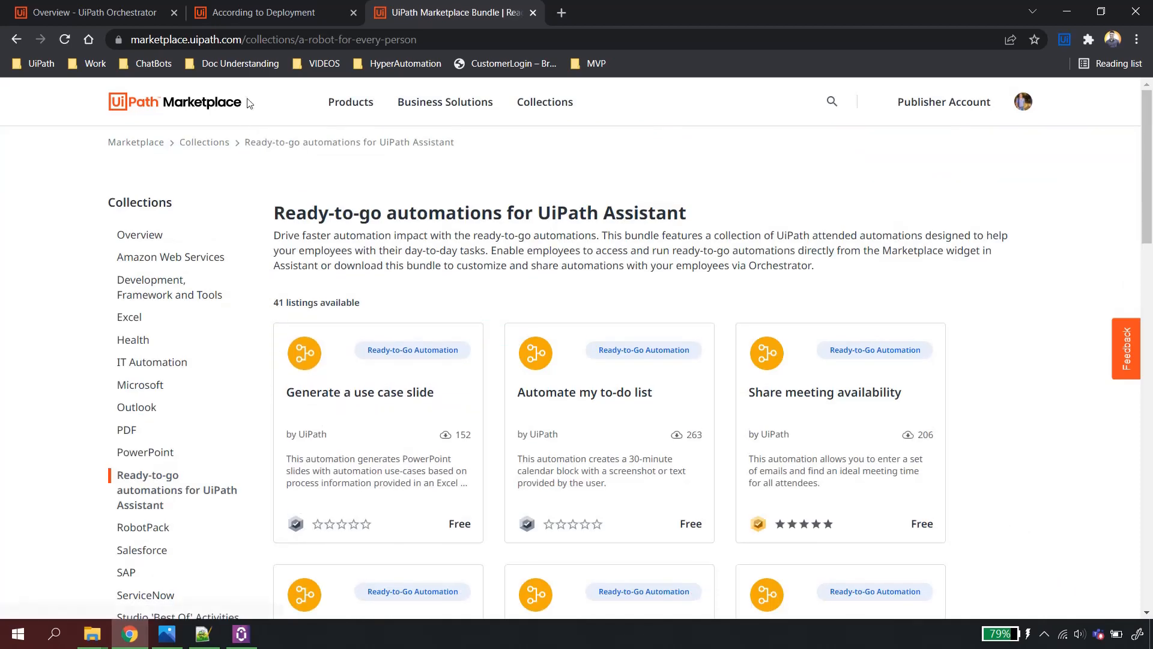
- Look through the first page of listings in the Ready-to-go automations for UiPath Assistant collection
scroll(468, 334, down, 1)
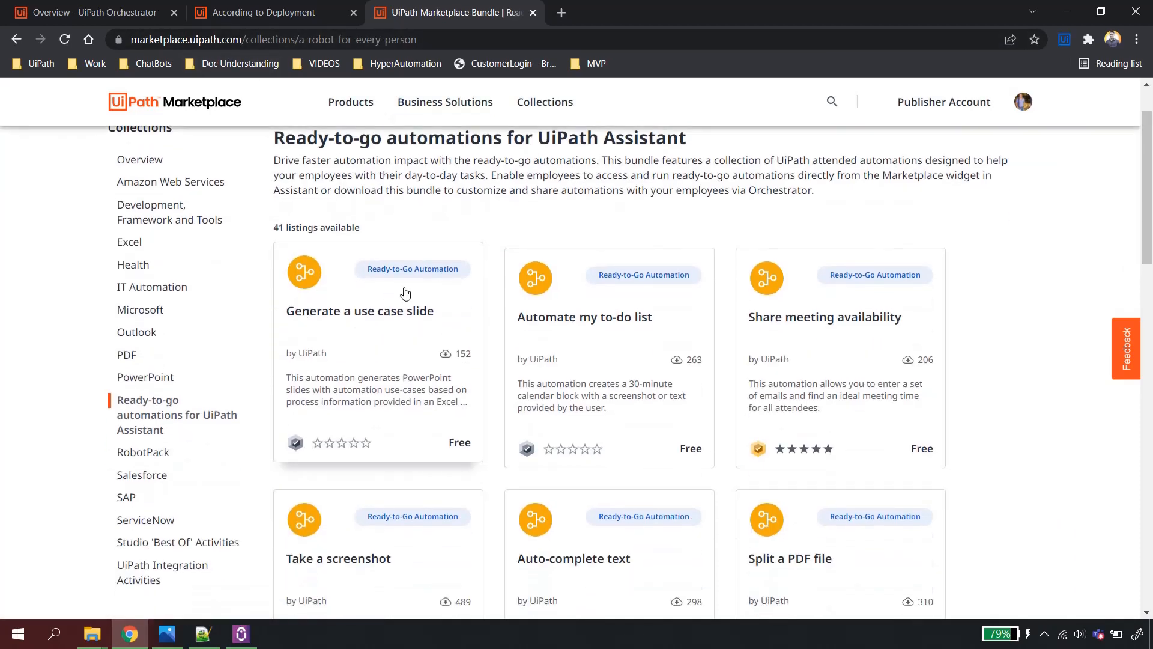
scroll(336, 281, up, 1)
scroll(301, 279, down, 5)
scroll(528, 262, down, 7)
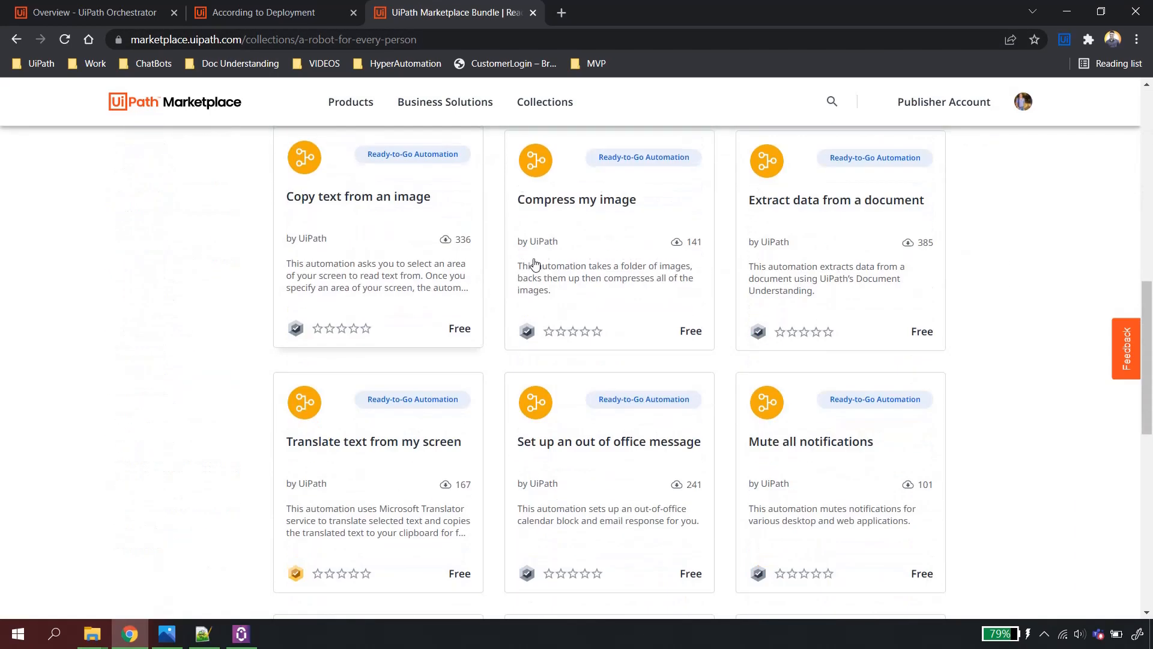
scroll(569, 340, down, 3)
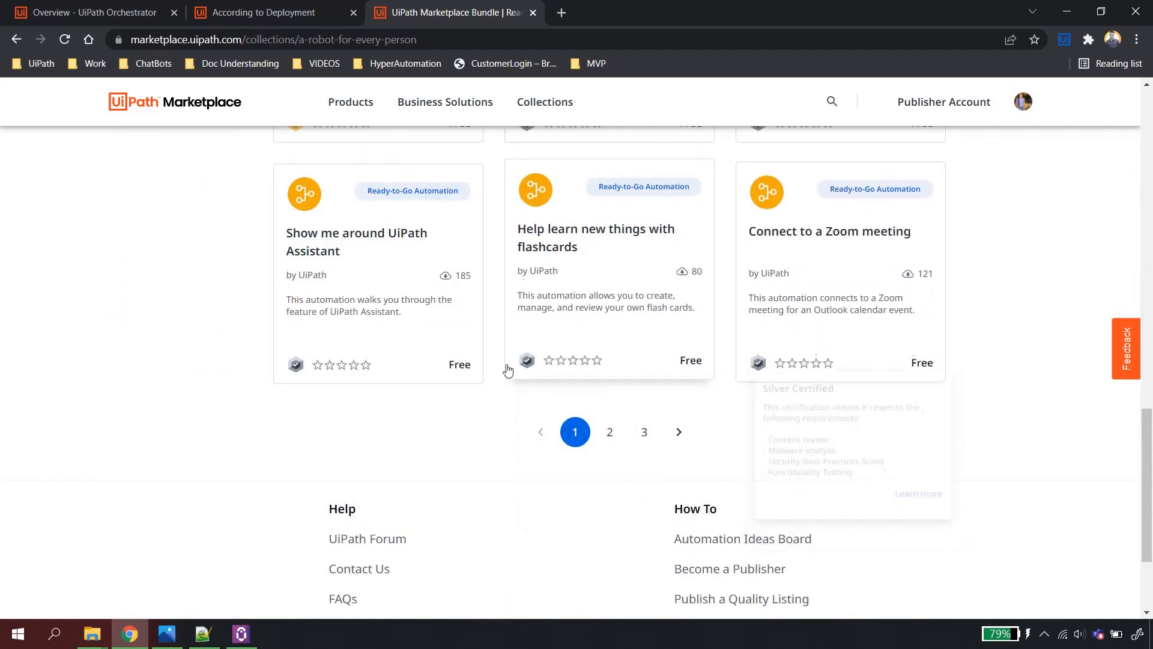
scroll(507, 368, up, 6)
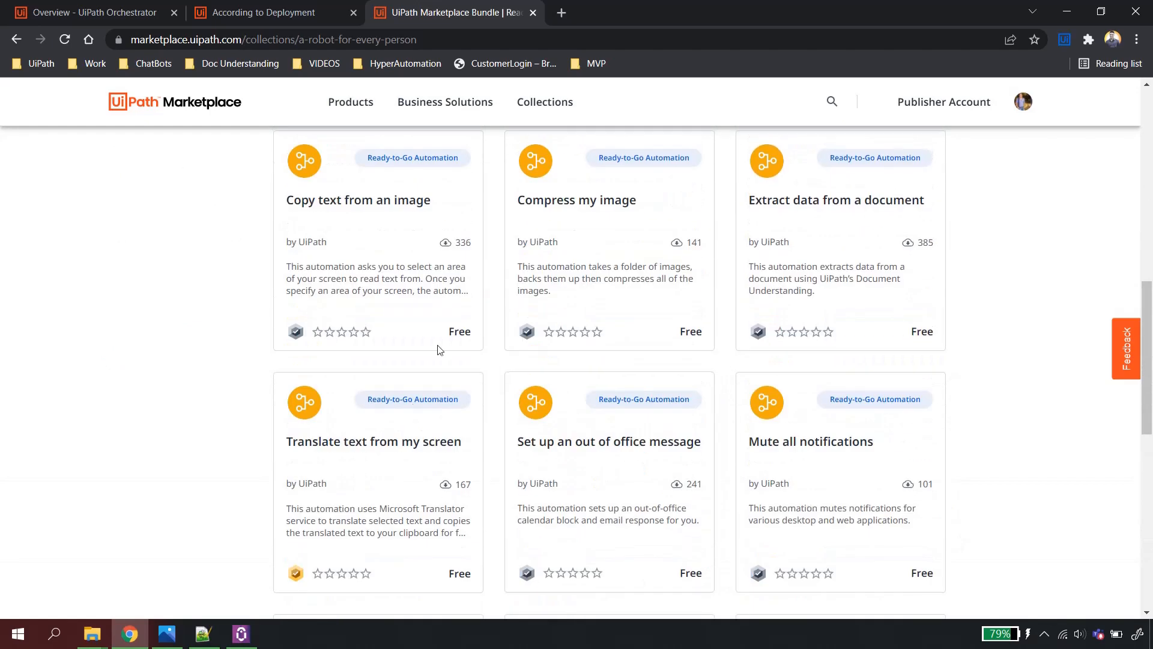
scroll(631, 381, up, 4)
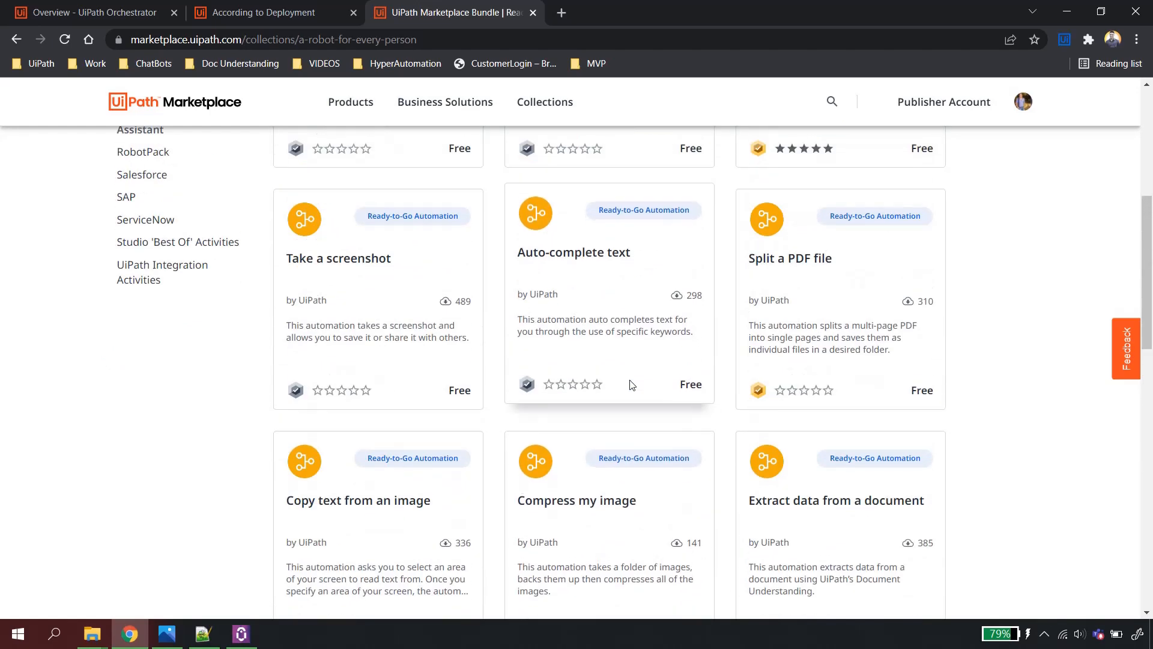
scroll(624, 382, up, 6)
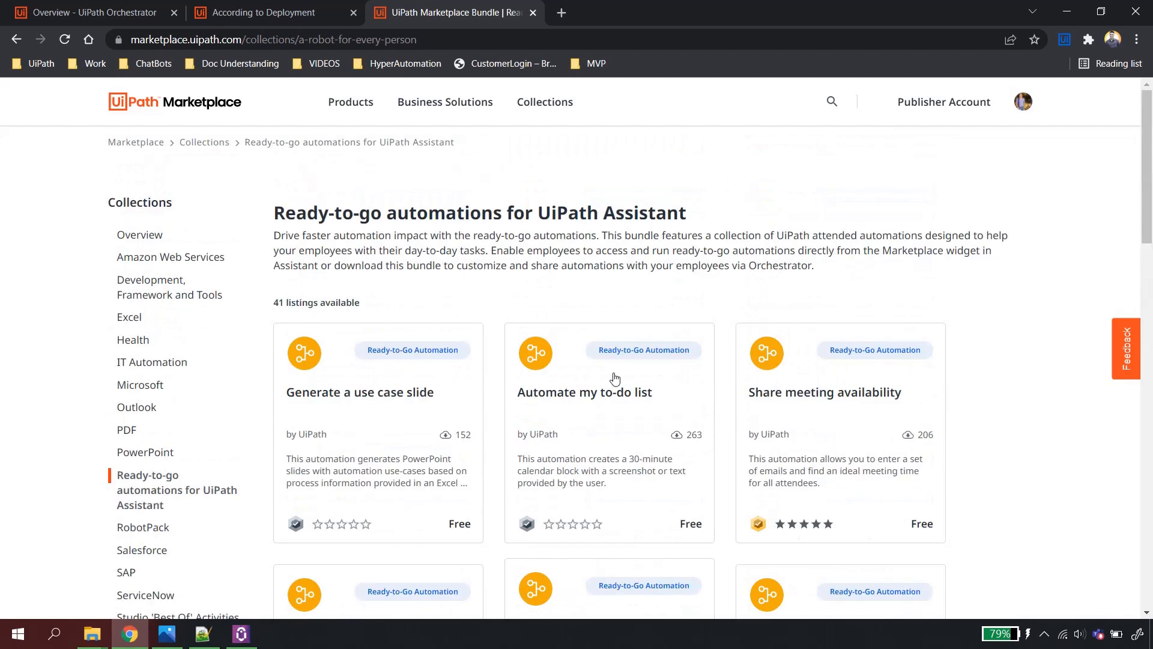
- Switch to UiPath Assistant, review the start of its Marketplace list and return to its Home view
click(242, 635)
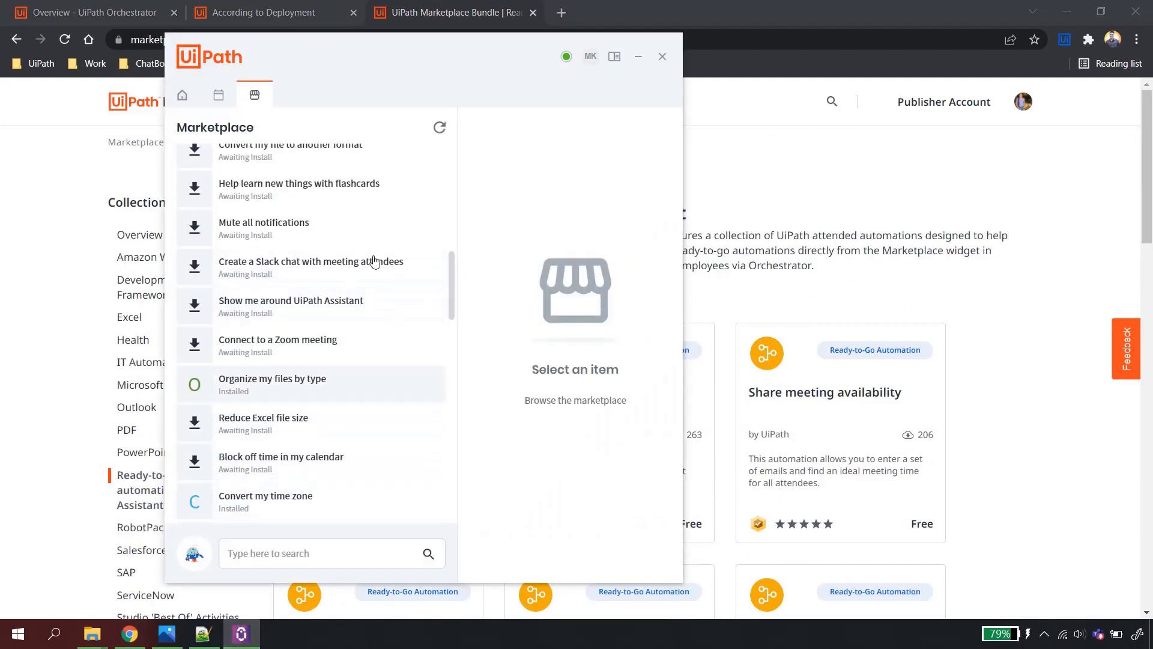
scroll(318, 204, up, 8)
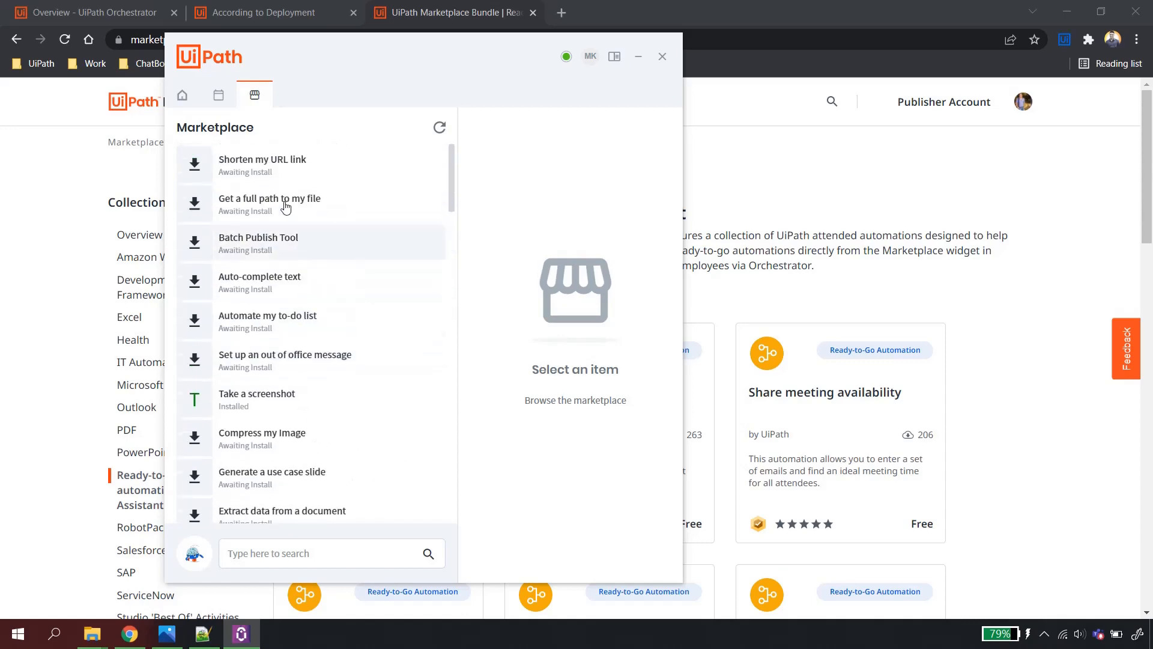
click(182, 96)
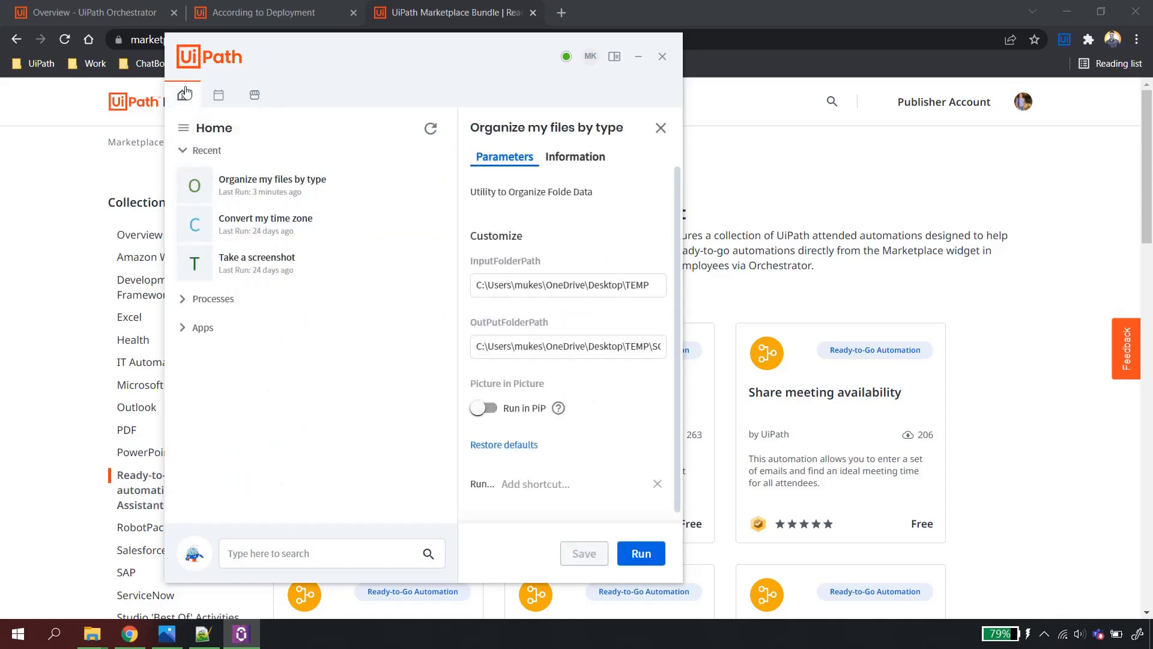
- View the processes of My Workspace in UiPath Orchestrator in Chrome, and return to the Marketplace collection page
click(72, 12)
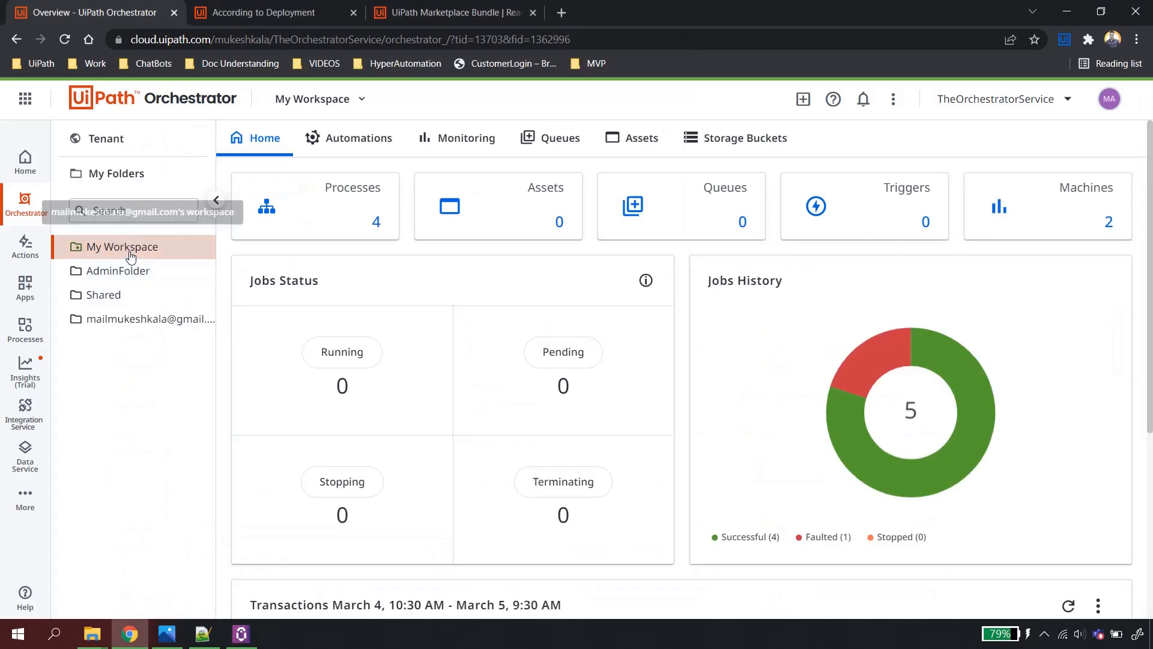
click(353, 208)
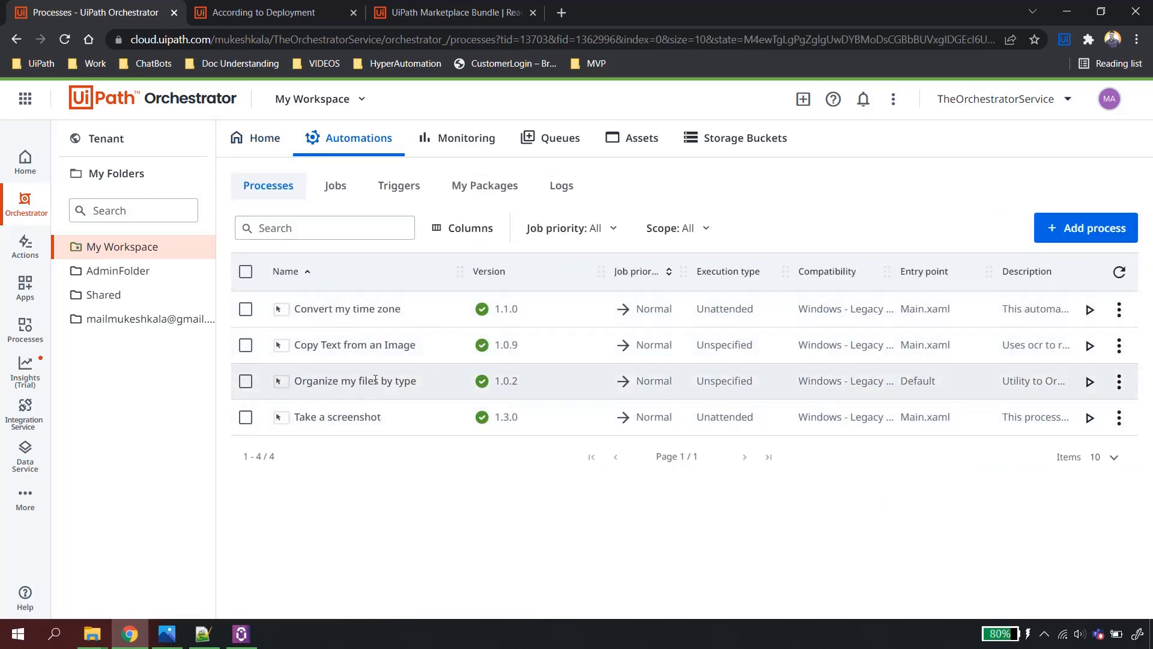
click(280, 13)
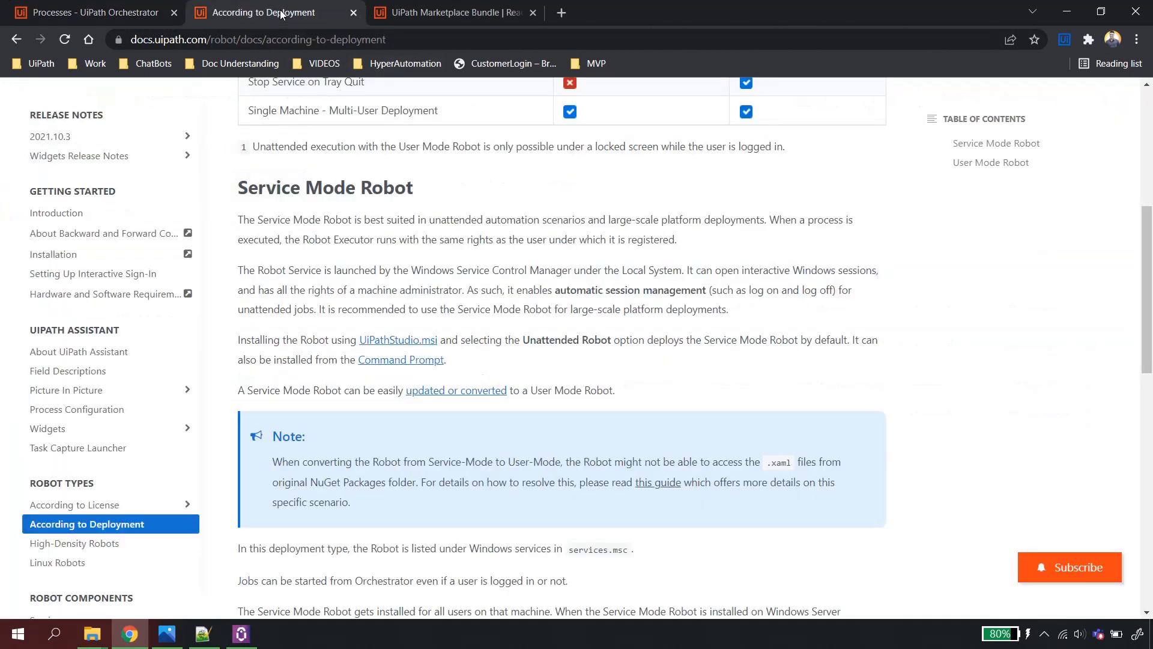
click(429, 19)
- Switch to UiPath Assistant, delete the personal process Organize my files by type, and refresh the Home process list
click(241, 633)
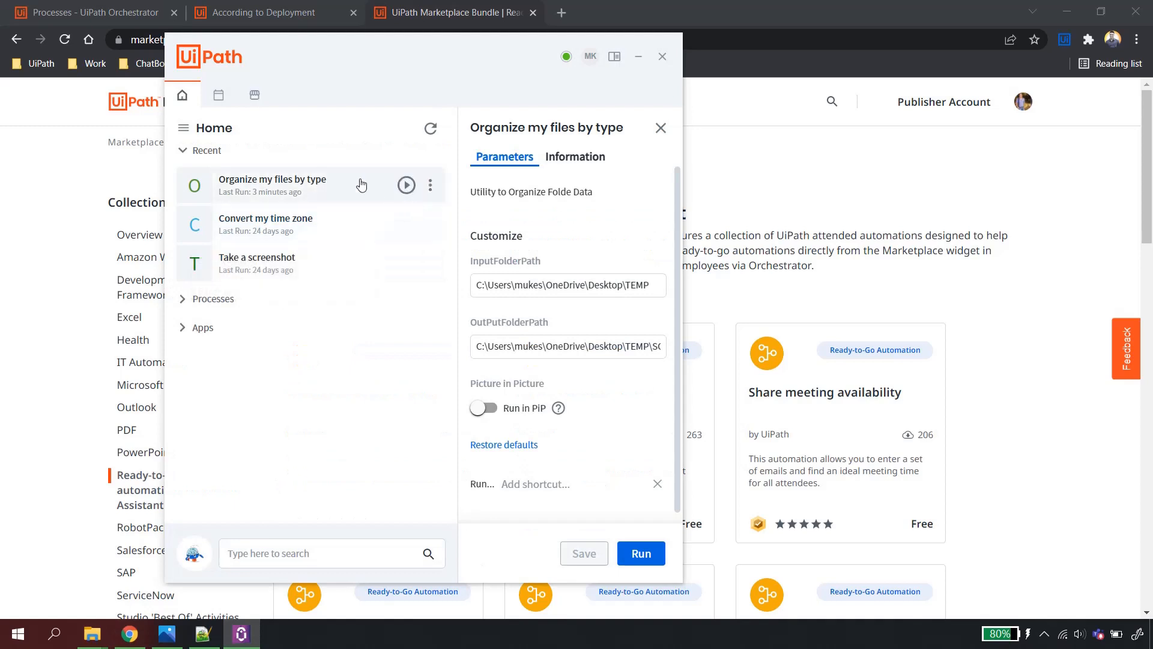
click(431, 187)
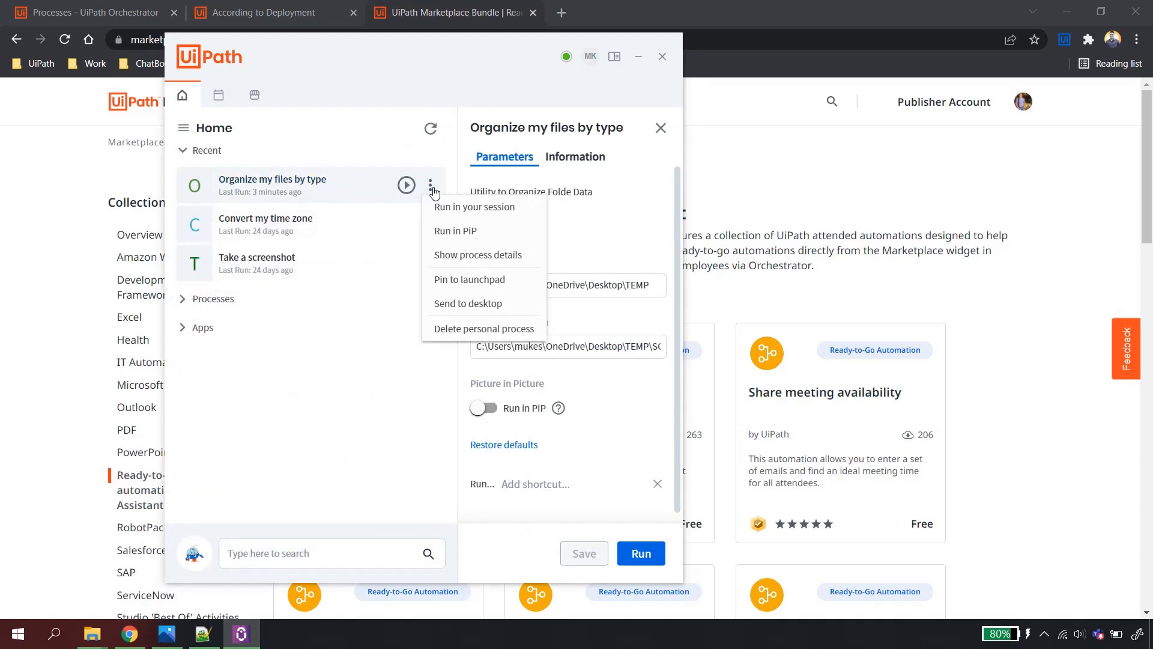
click(481, 329)
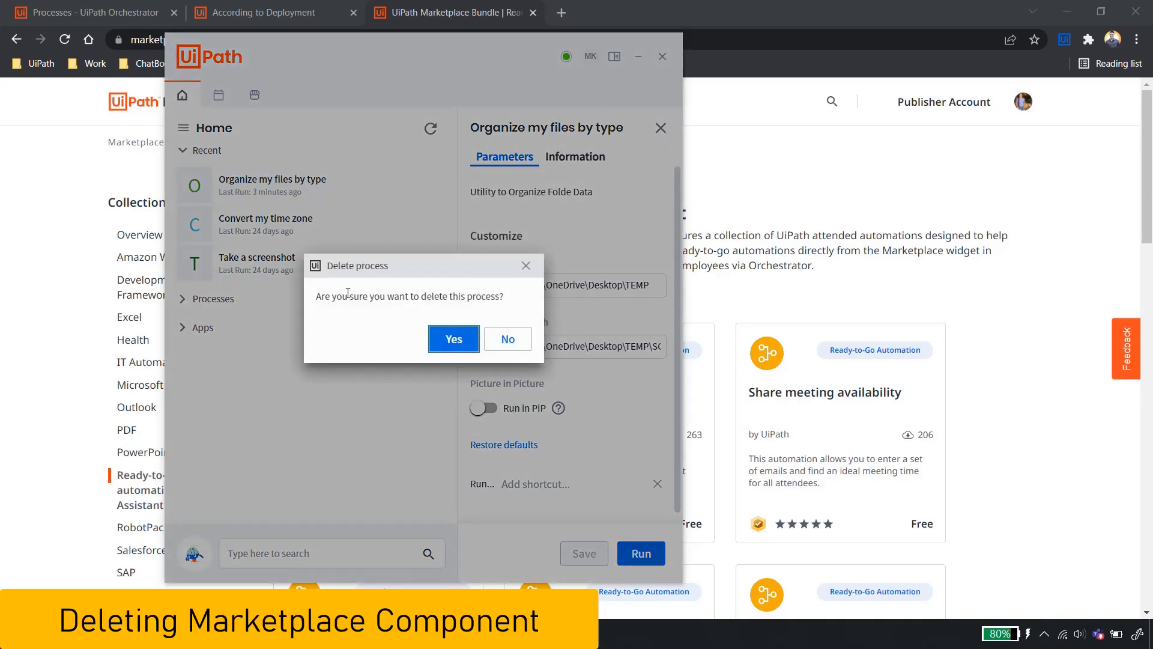
click(454, 340)
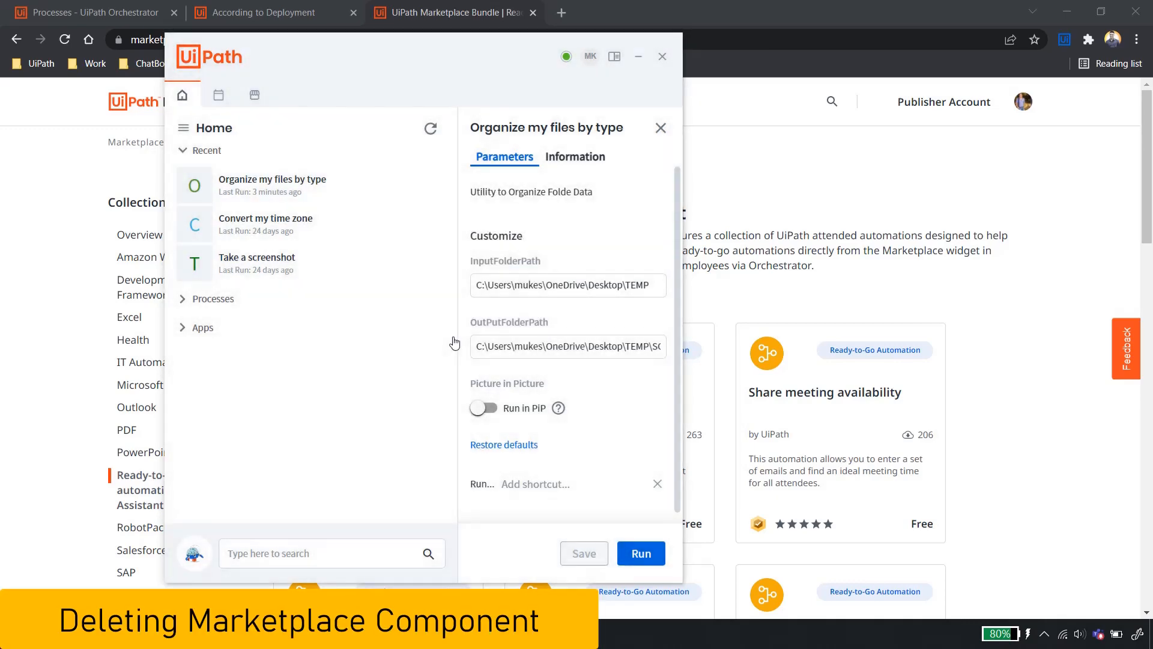
click(431, 128)
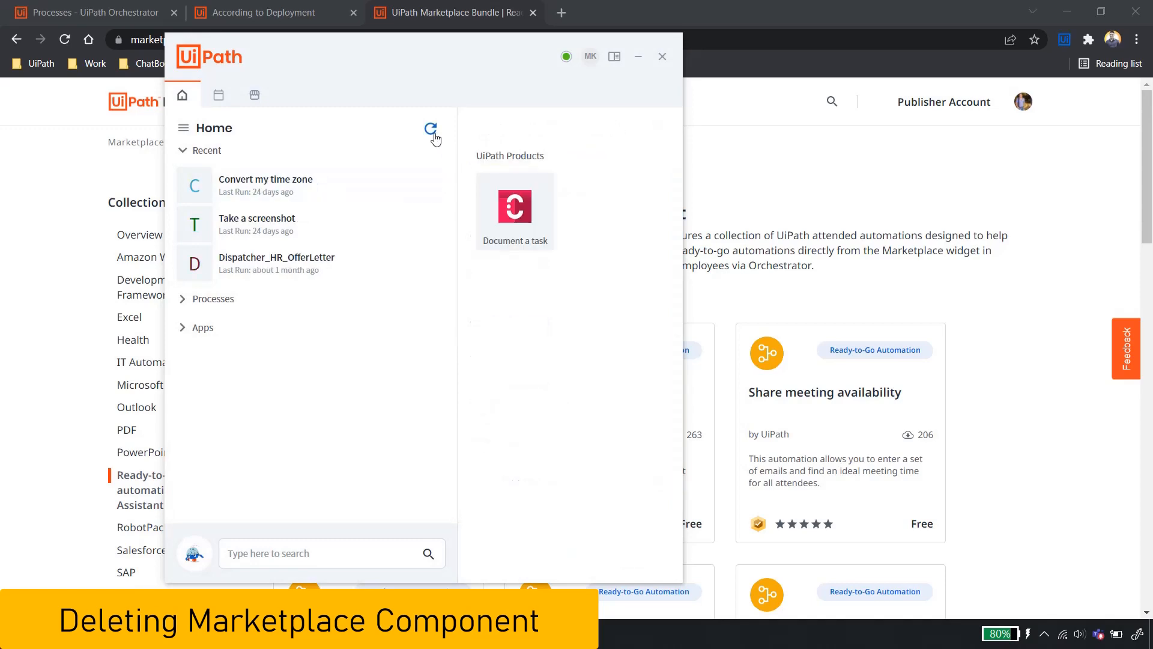
- Return to UiPath Orchestrator in Chrome and reload the My Workspace processes to check the deletion
click(54, 165)
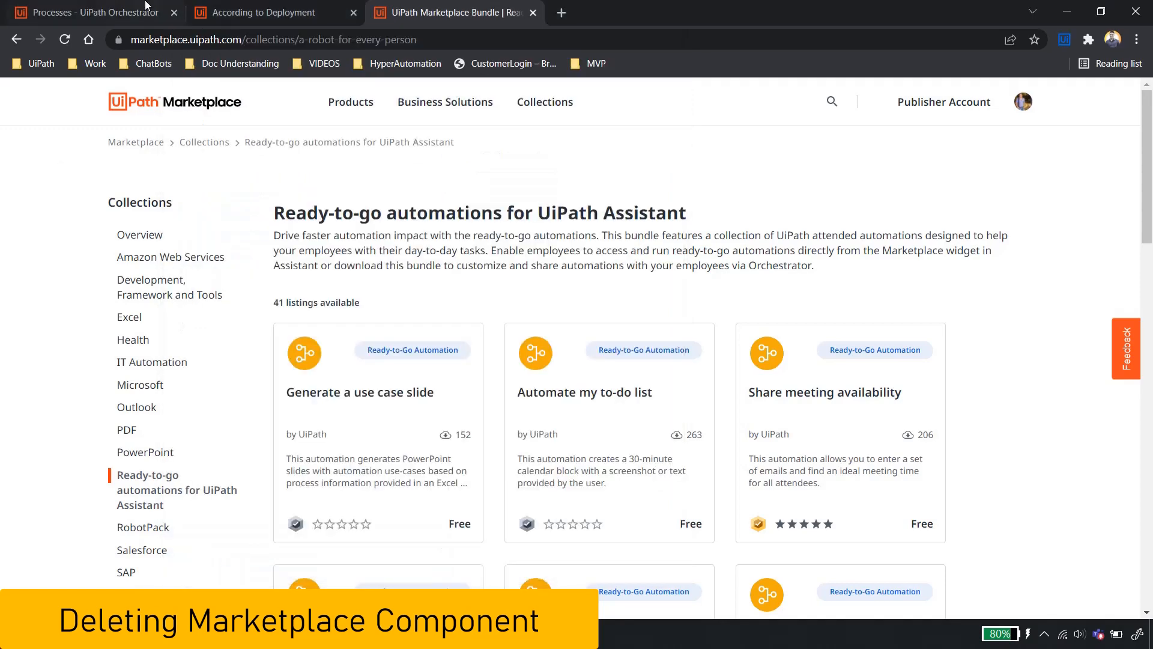
click(100, 7)
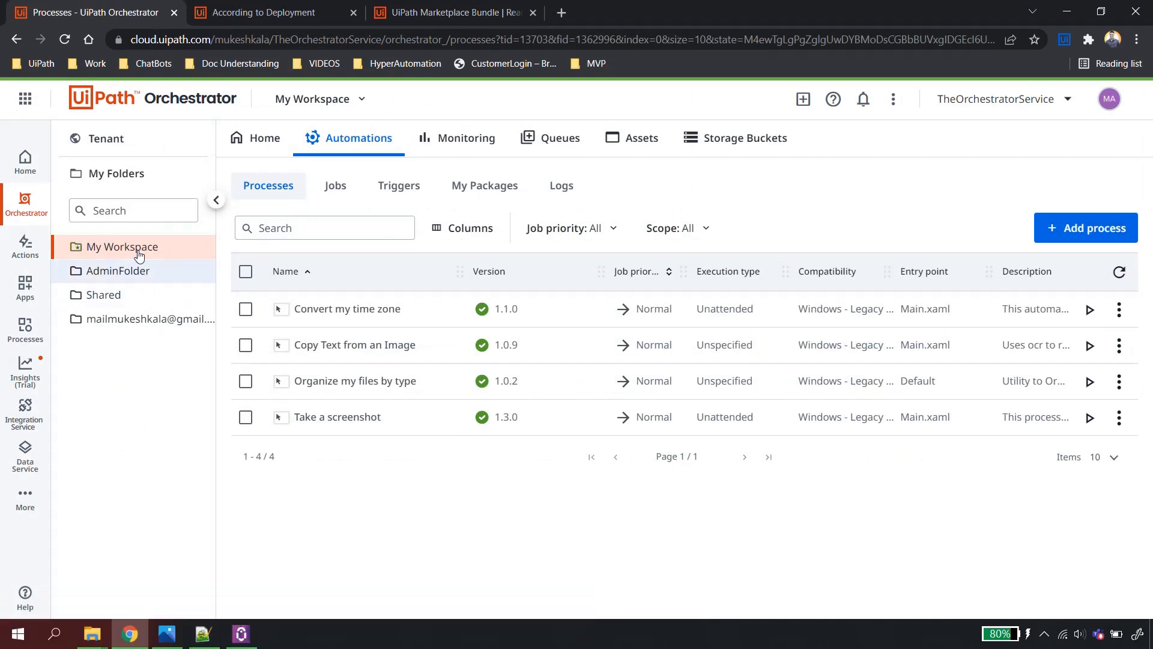
key(F5)
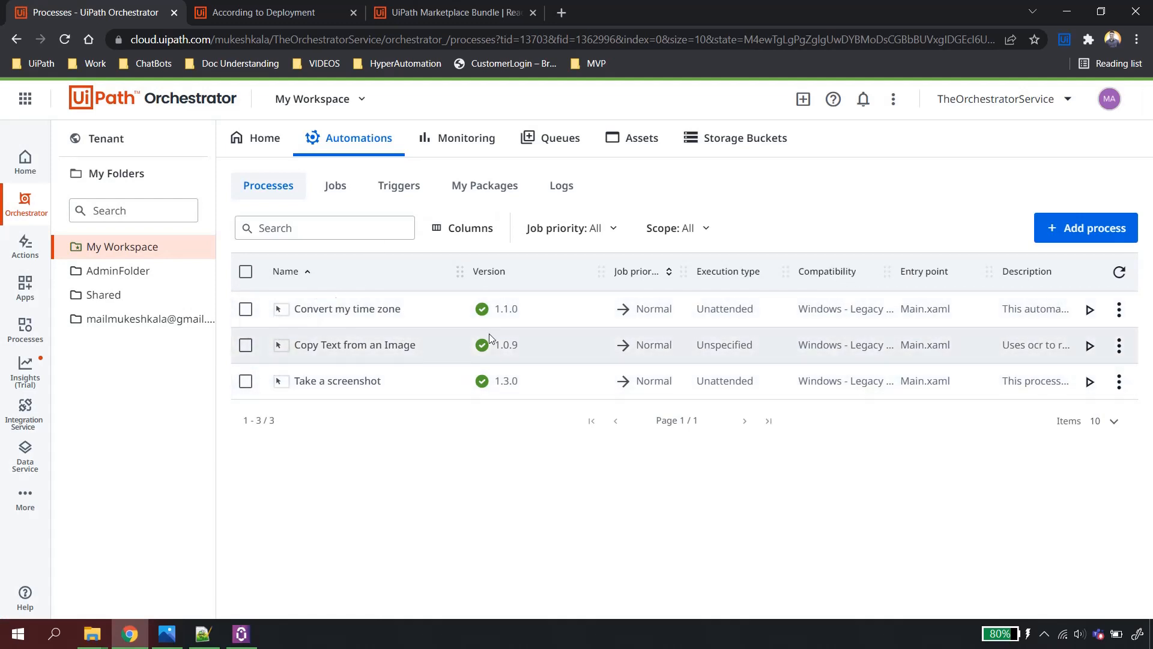
- Switch to UiPath Assistant, move its window clear of the folder list, browse the Marketplace automations and return to Home
click(241, 634)
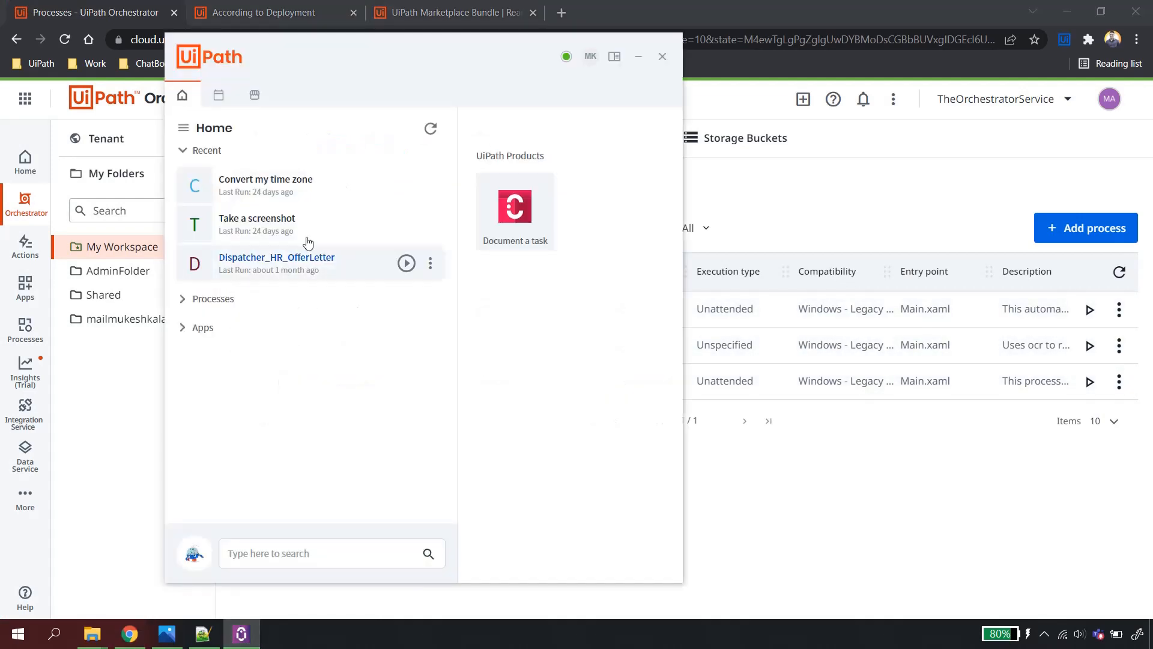
drag(445, 40, 593, 88)
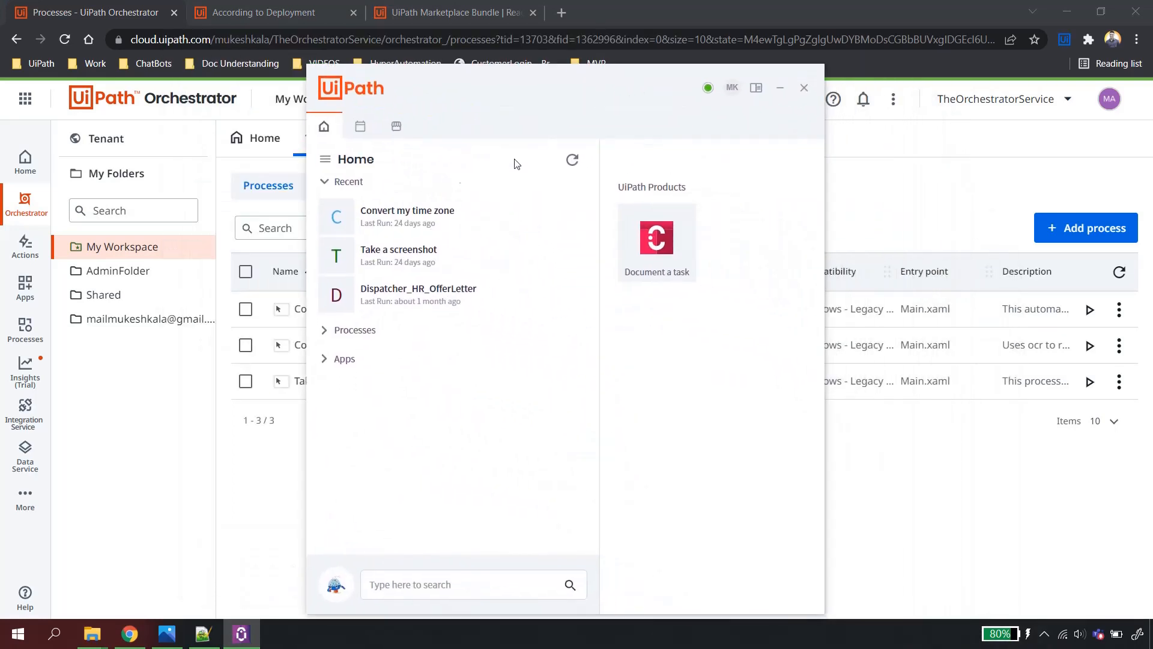
click(402, 127)
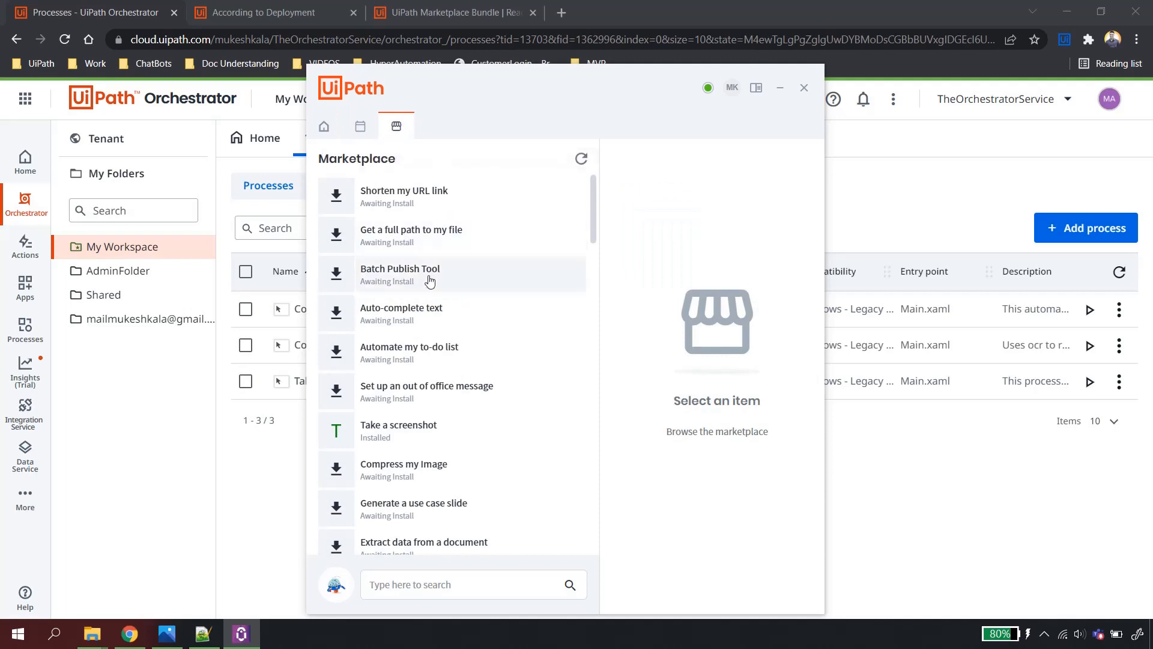
scroll(397, 421, down, 3)
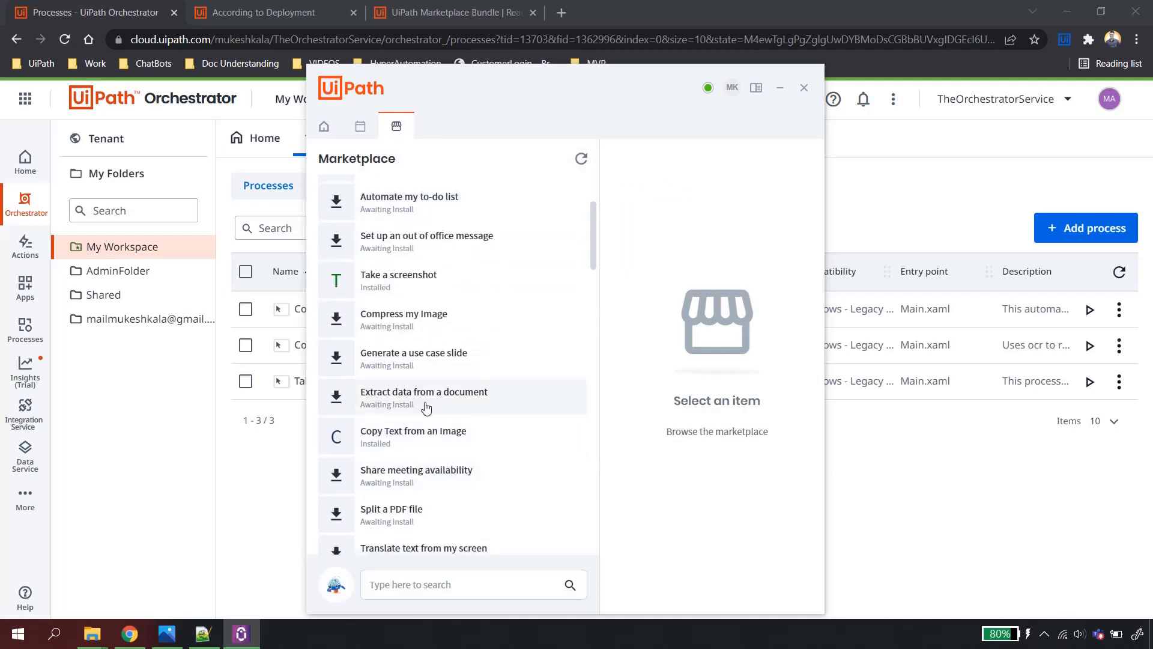
scroll(403, 449, down, 10)
scroll(416, 425, down, 7)
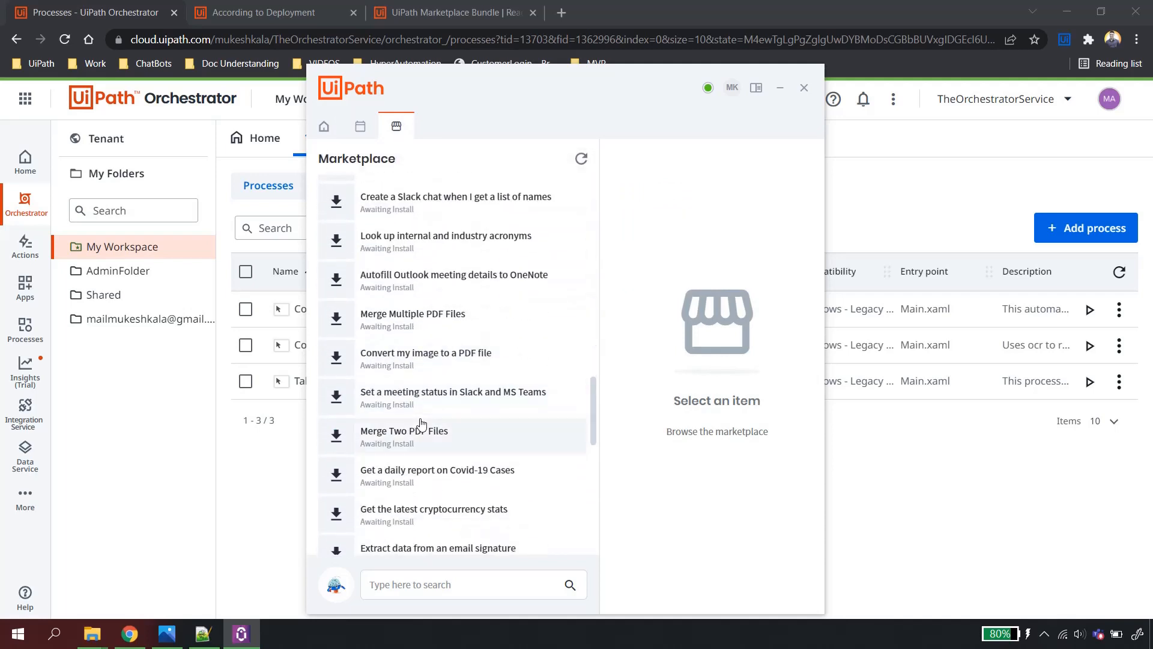
scroll(419, 413, up, 8)
scroll(419, 413, up, 7)
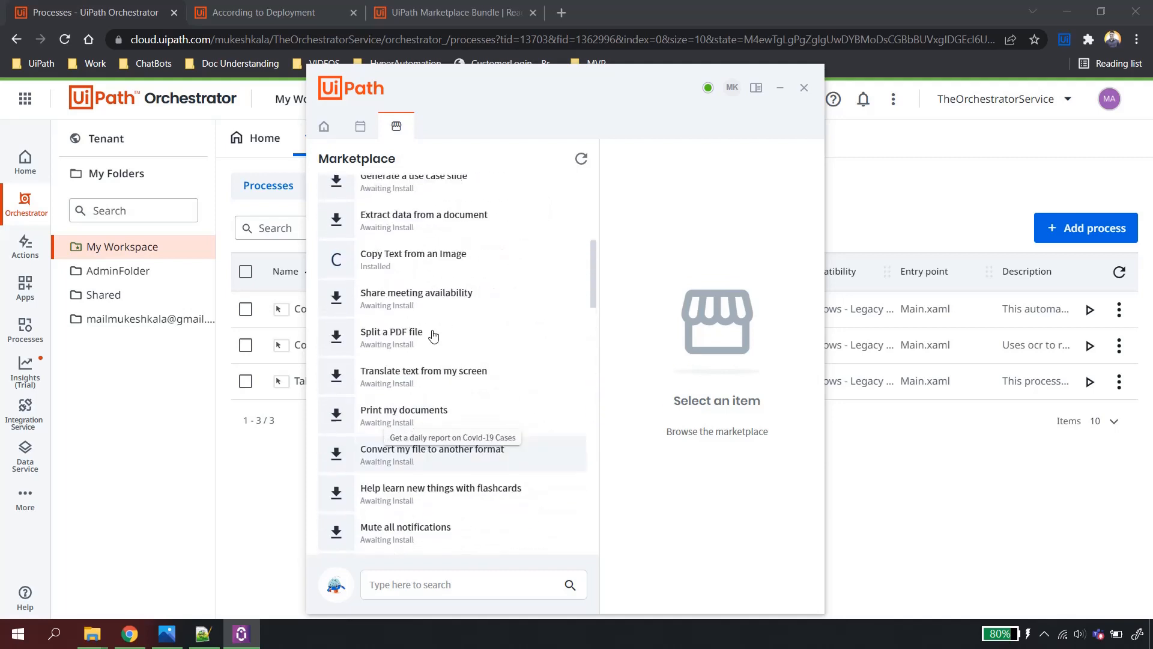
click(325, 127)
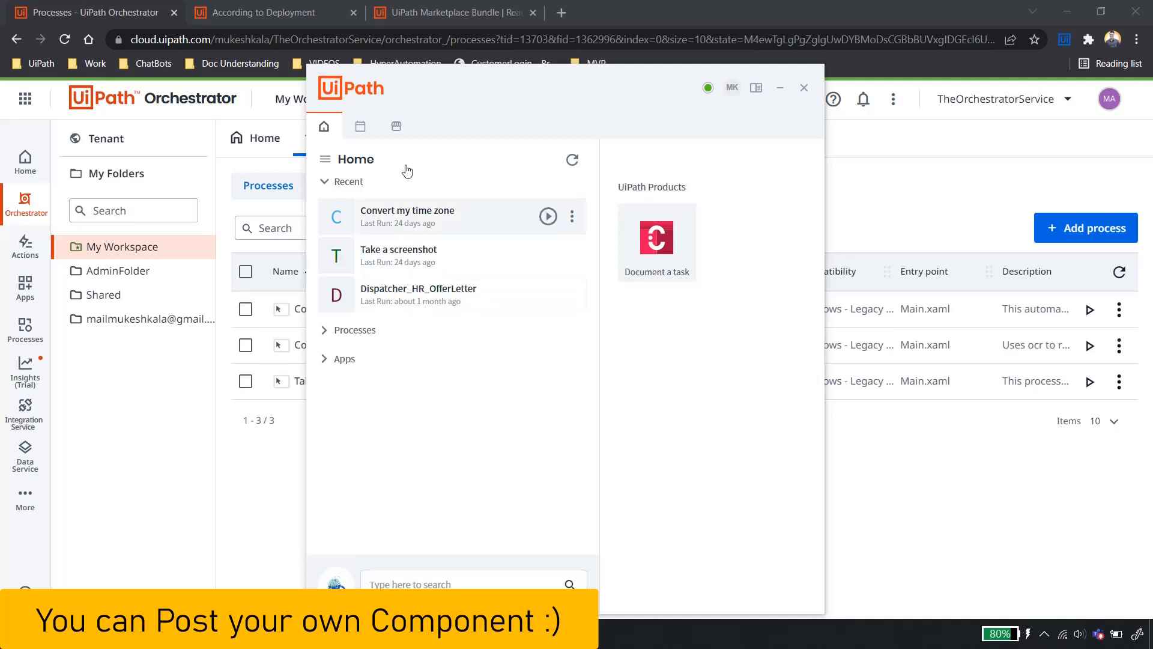
- Go to the UiPath Marketplace home page in Chrome and open the publisher form for creating a listing
click(415, 13)
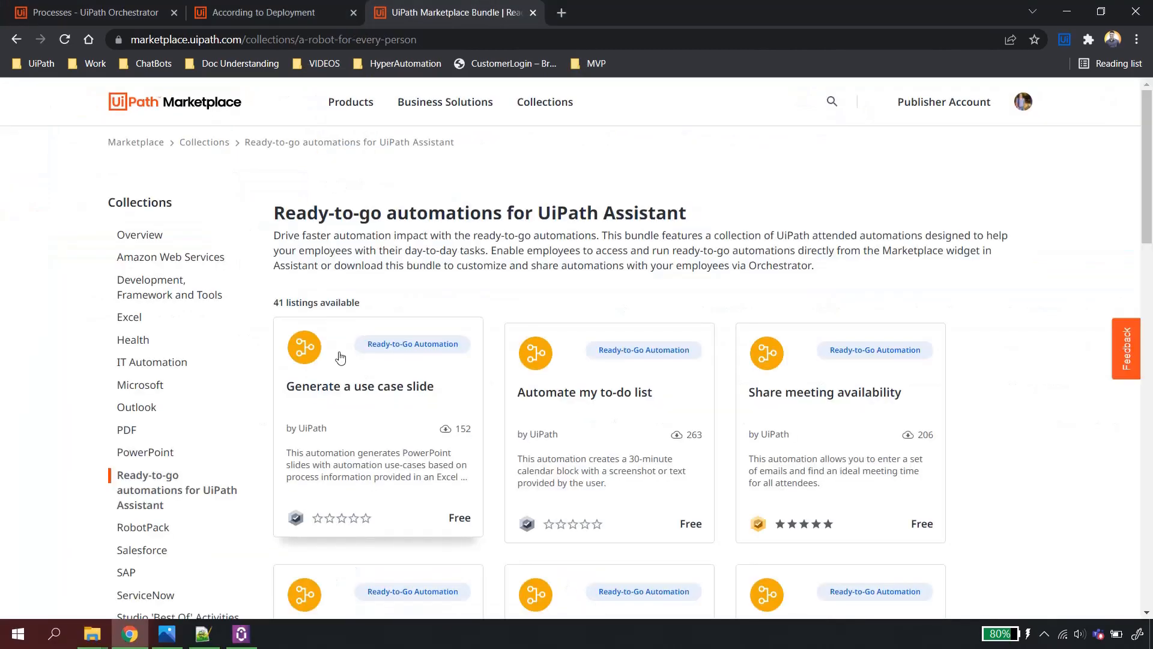
mouse_move(340, 110)
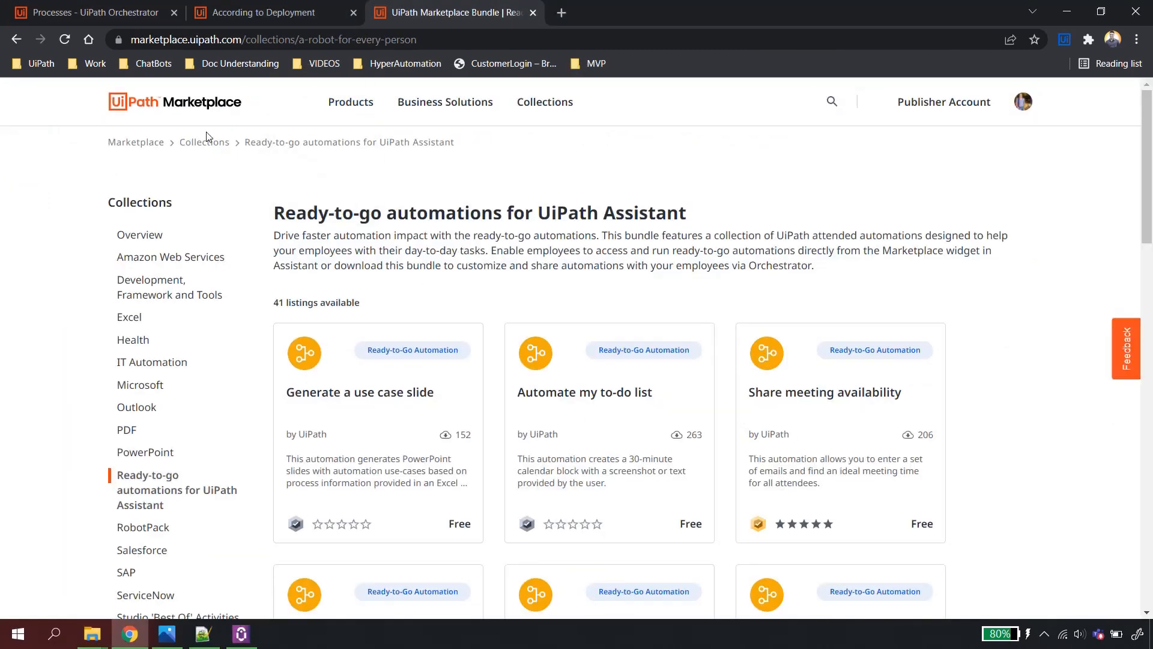
click(183, 102)
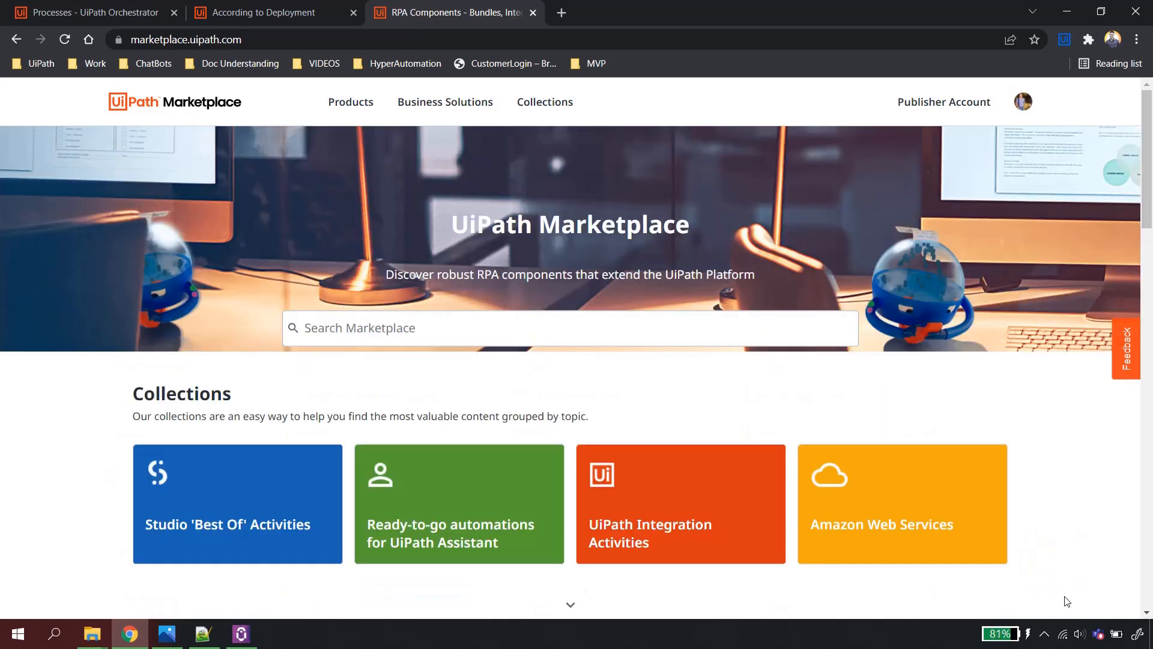
mouse_move(928, 105)
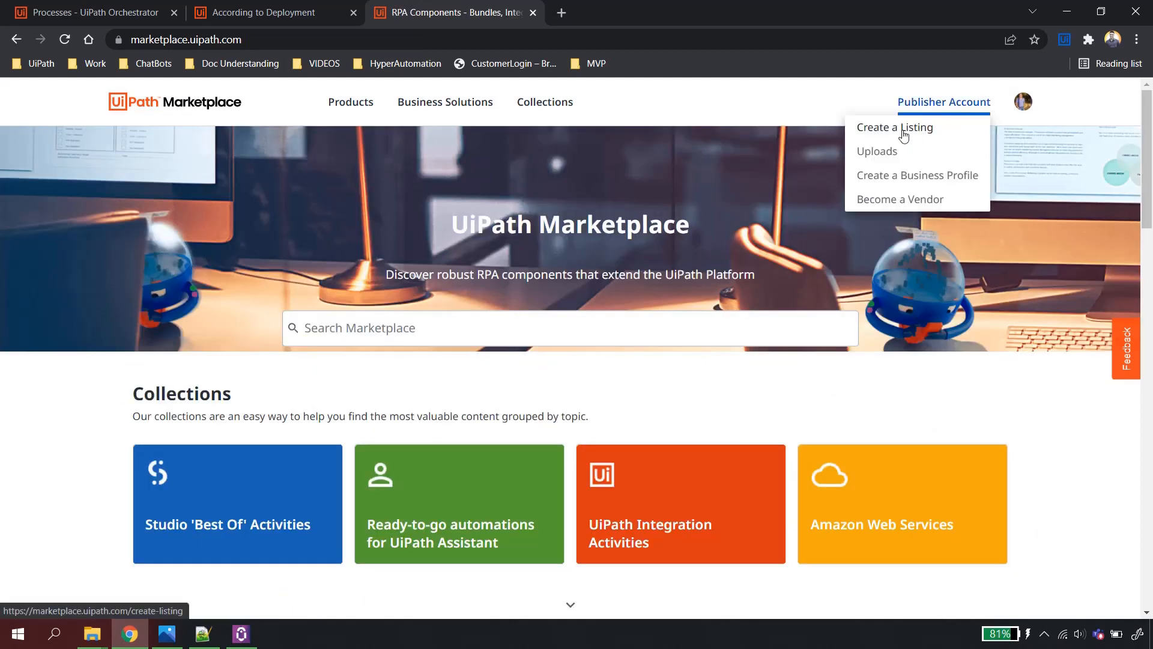
click(904, 133)
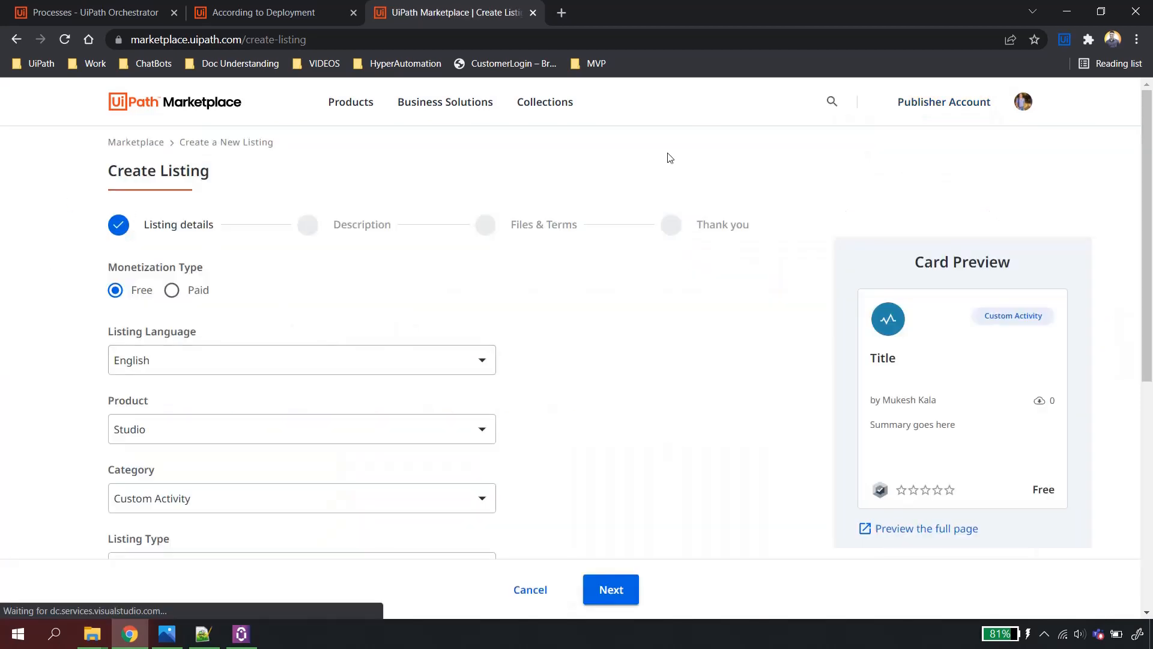
scroll(465, 354, down, 1)
scroll(471, 371, up, 1)
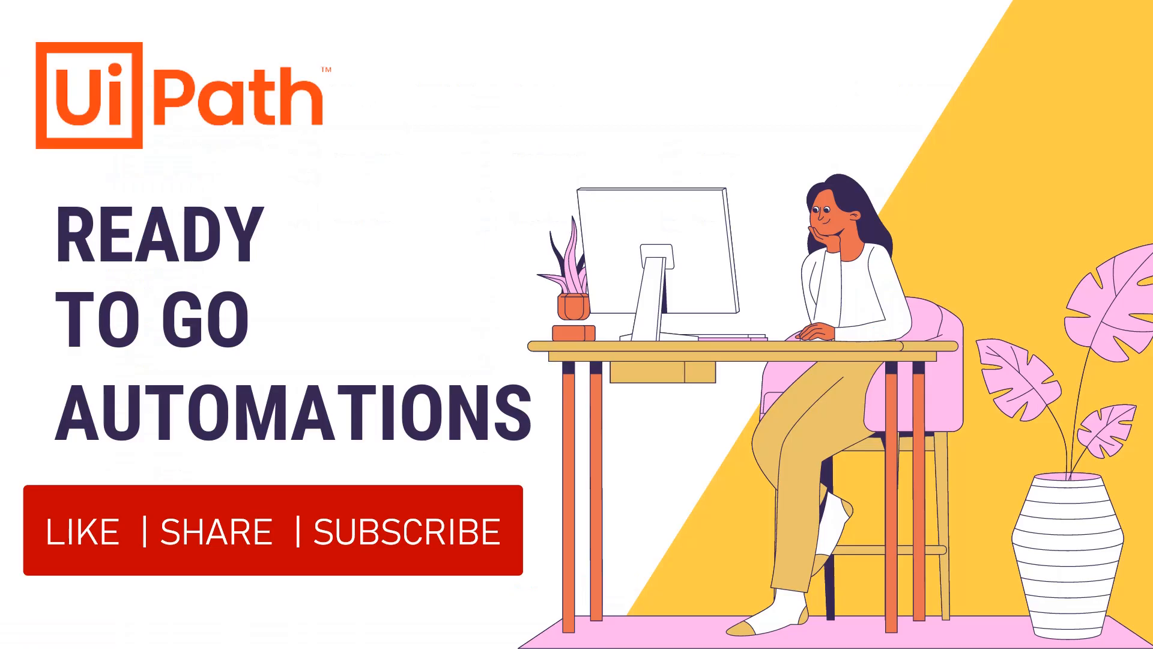